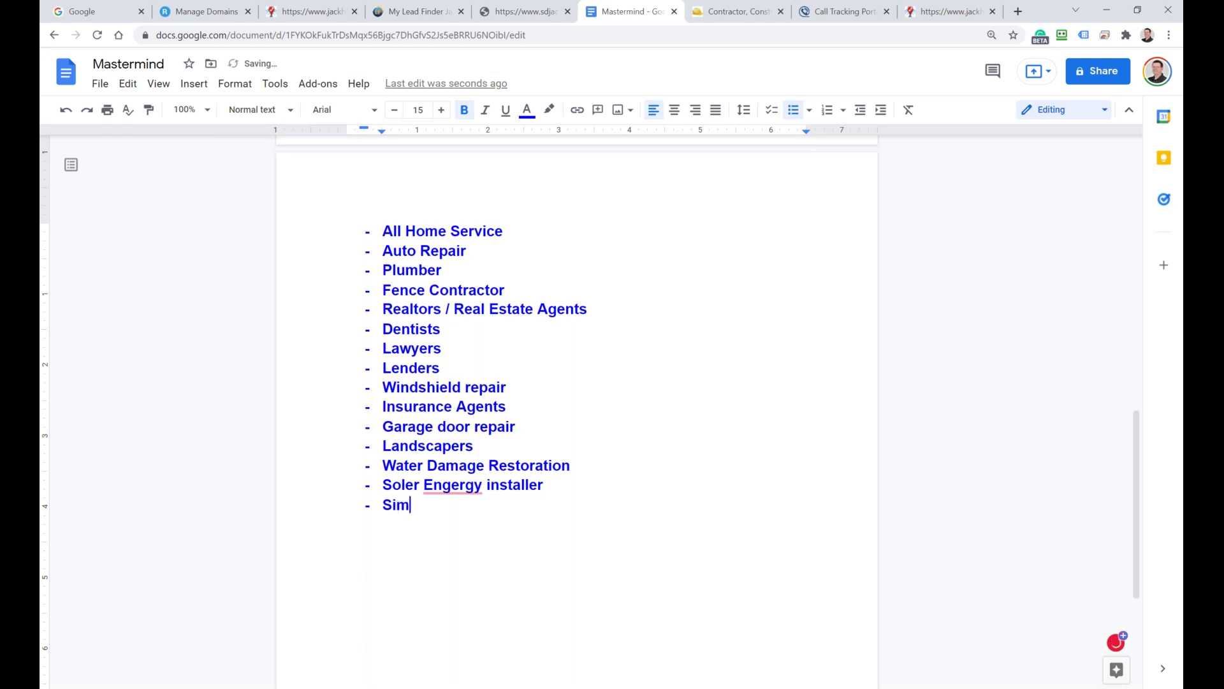
Step: Finish the 'Swimming pool installer' bullet and accept the Energy and Swimming spelling fixes
{"action": "key", "text": "BackSpace"}
{"action": "key", "text": "BackSpace"}
{"action": "type", "text": "wimmping poo"}
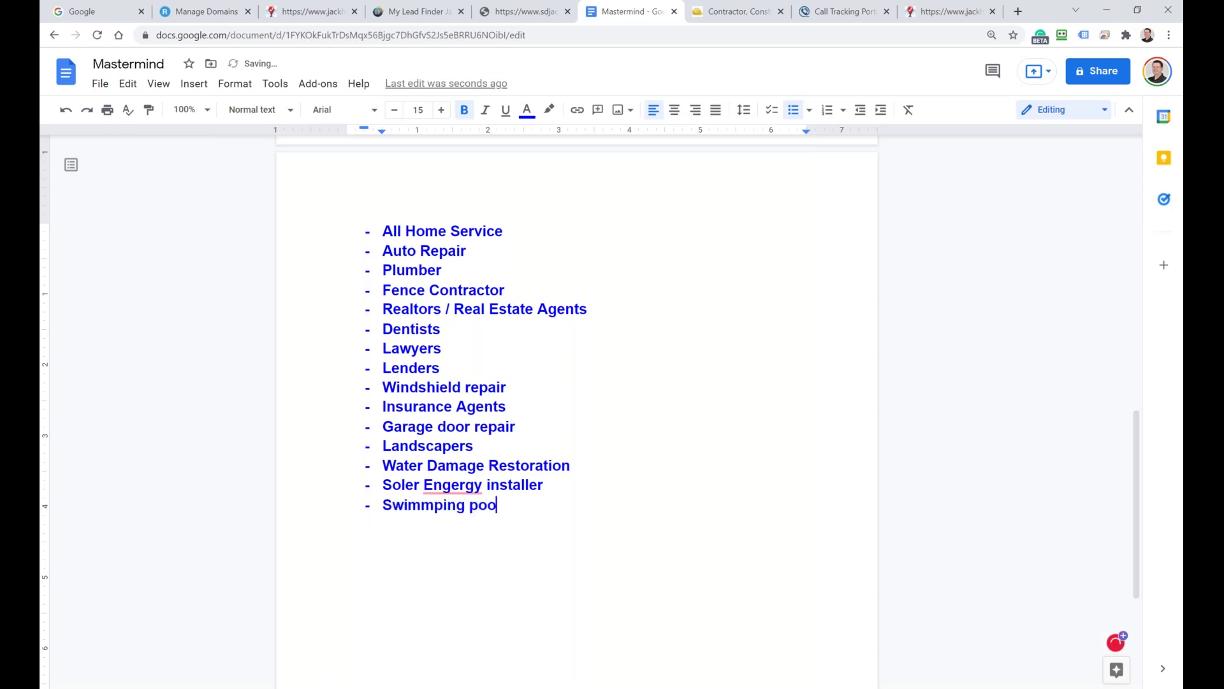
{"action": "type", "text": "l installer"}
{"action": "key", "text": "Return"}
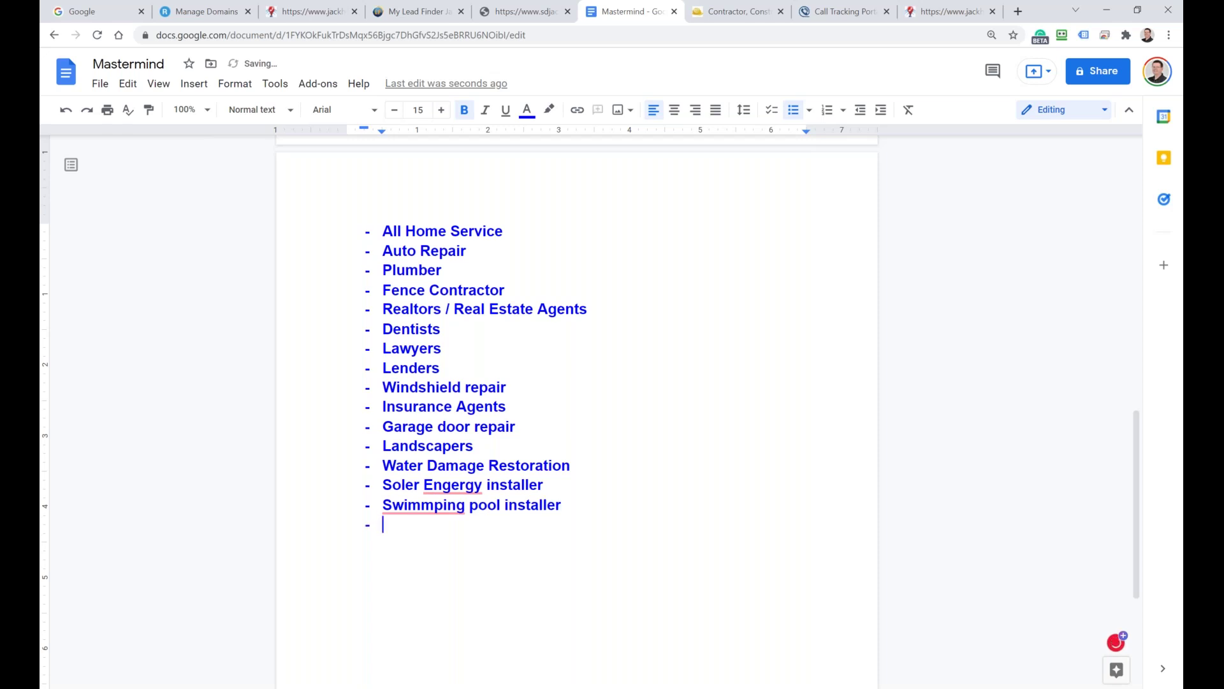
{"action": "mouse_move", "coordinate": [457, 482]}
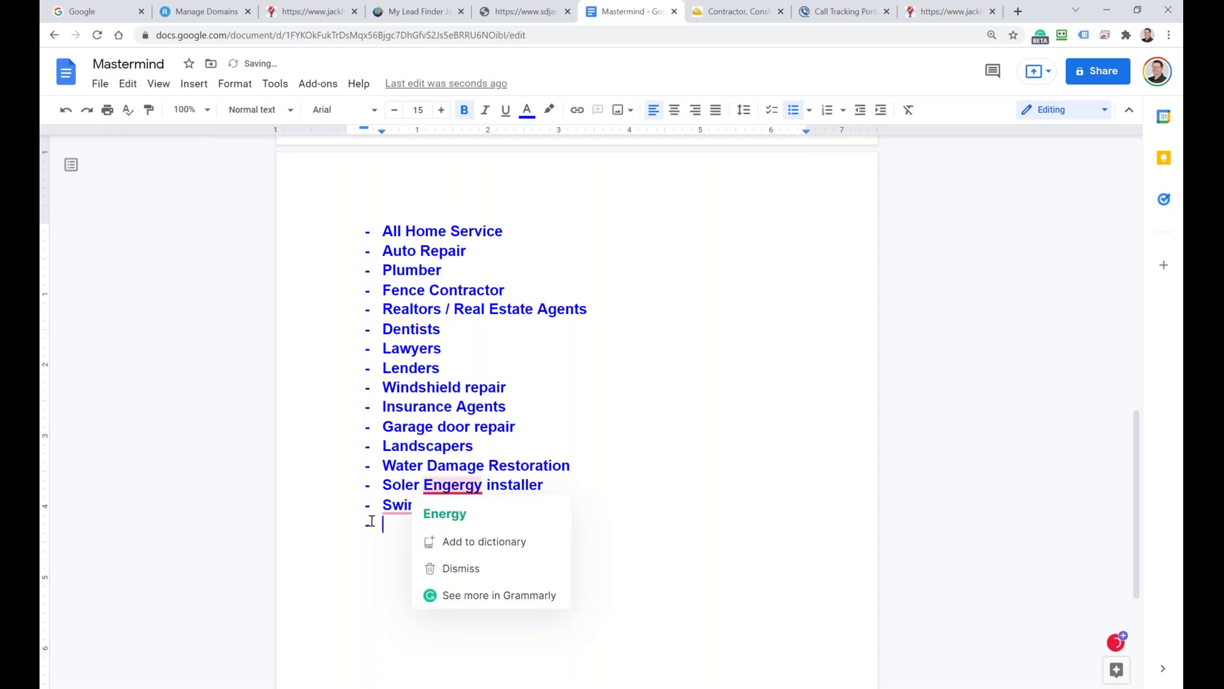
{"action": "left_click", "coordinate": [438, 511]}
{"action": "mouse_move", "coordinate": [424, 506]}
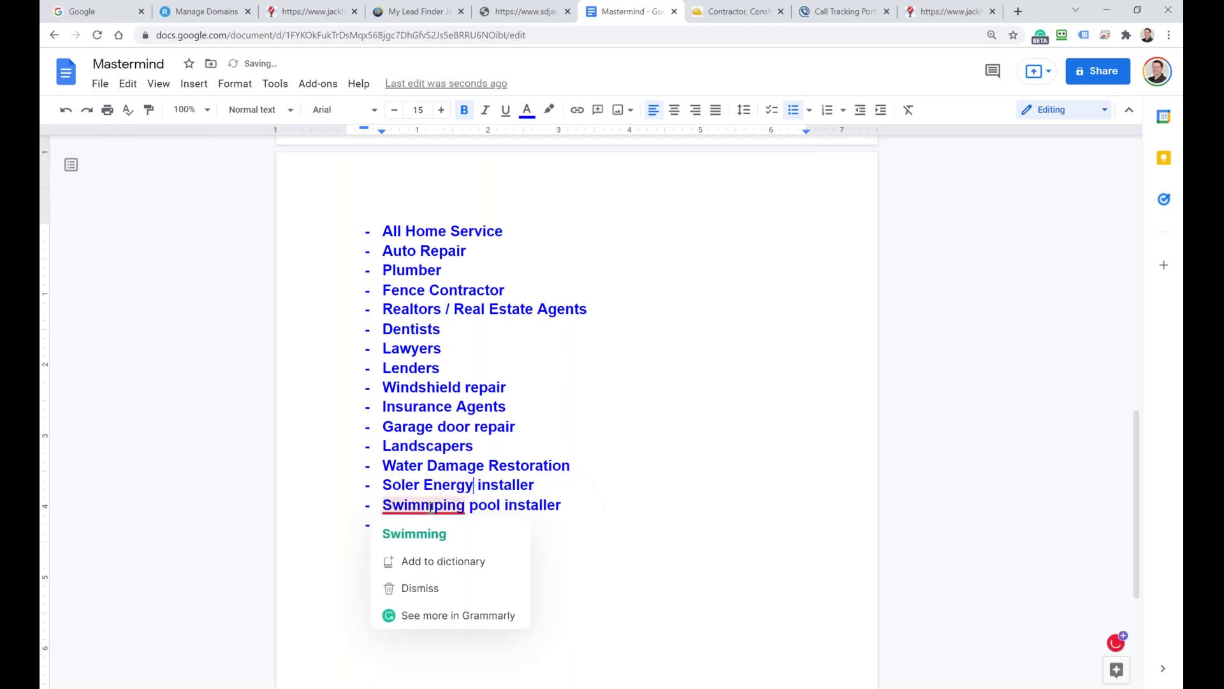
{"action": "left_click", "coordinate": [424, 533]}
Step: Add 'Mold remediation' as a new bullet at the end of the niche list
{"action": "scroll", "coordinate": [429, 509], "scroll_direction": "down", "scroll_amount": 2}
{"action": "left_click", "coordinate": [404, 389]}
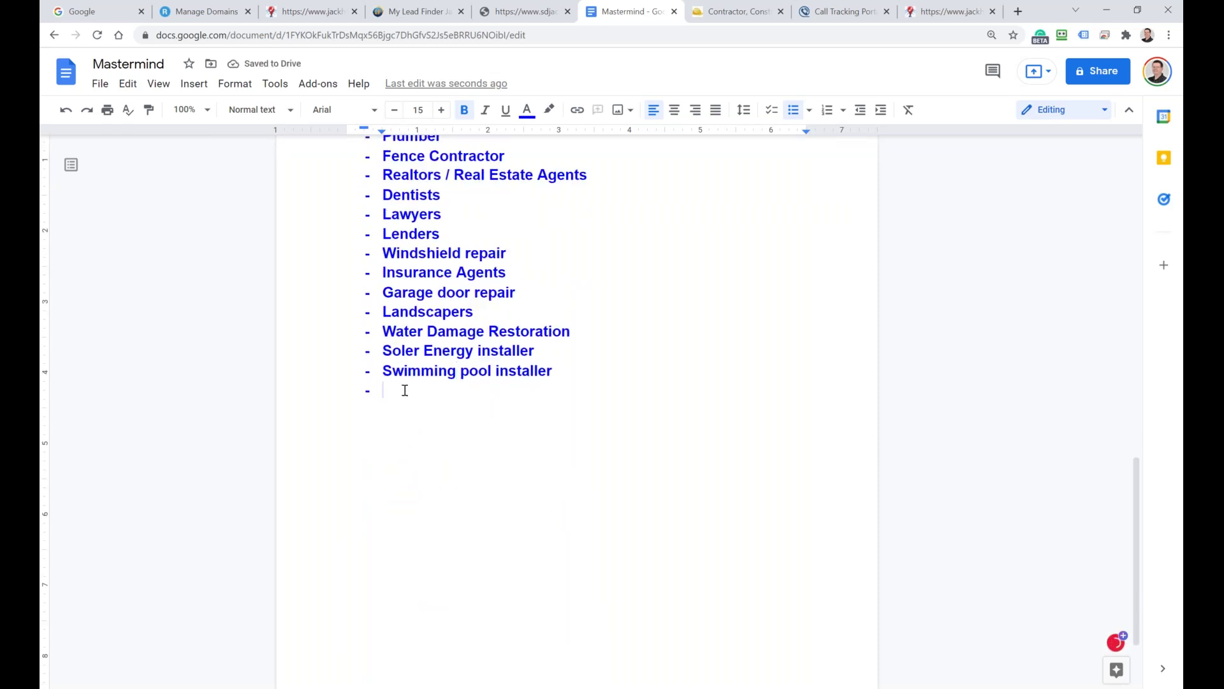
{"action": "type", "text": "Mold "}
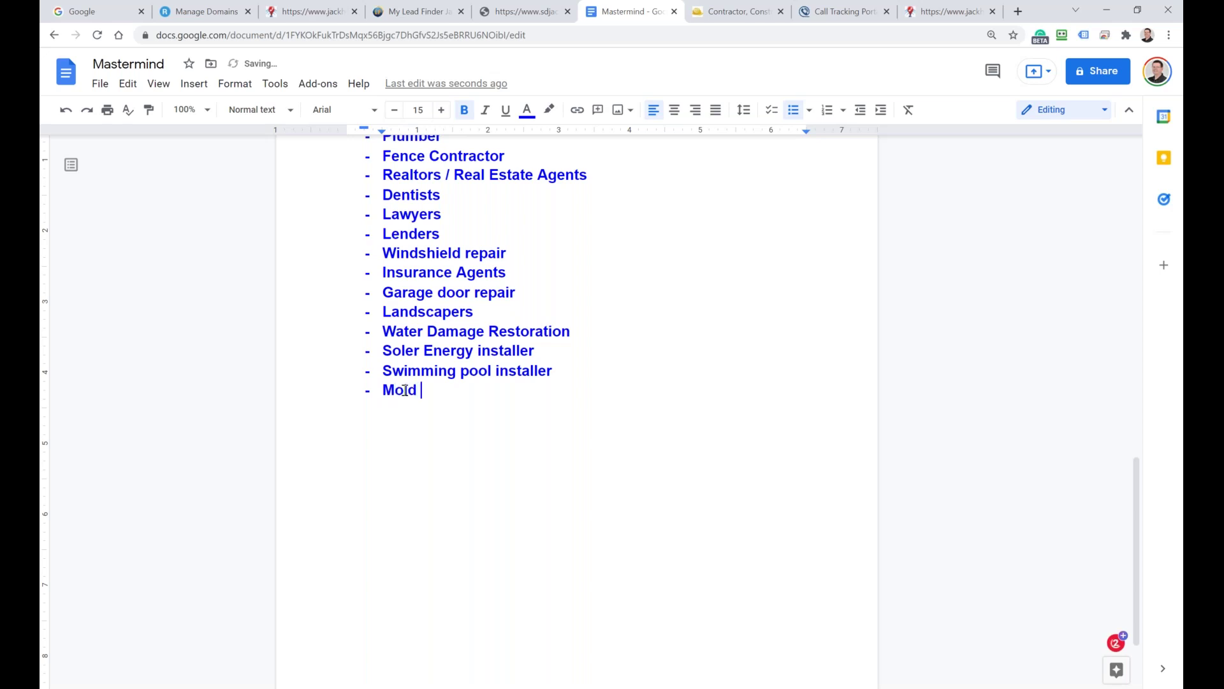
{"action": "type", "text": "remediation"}
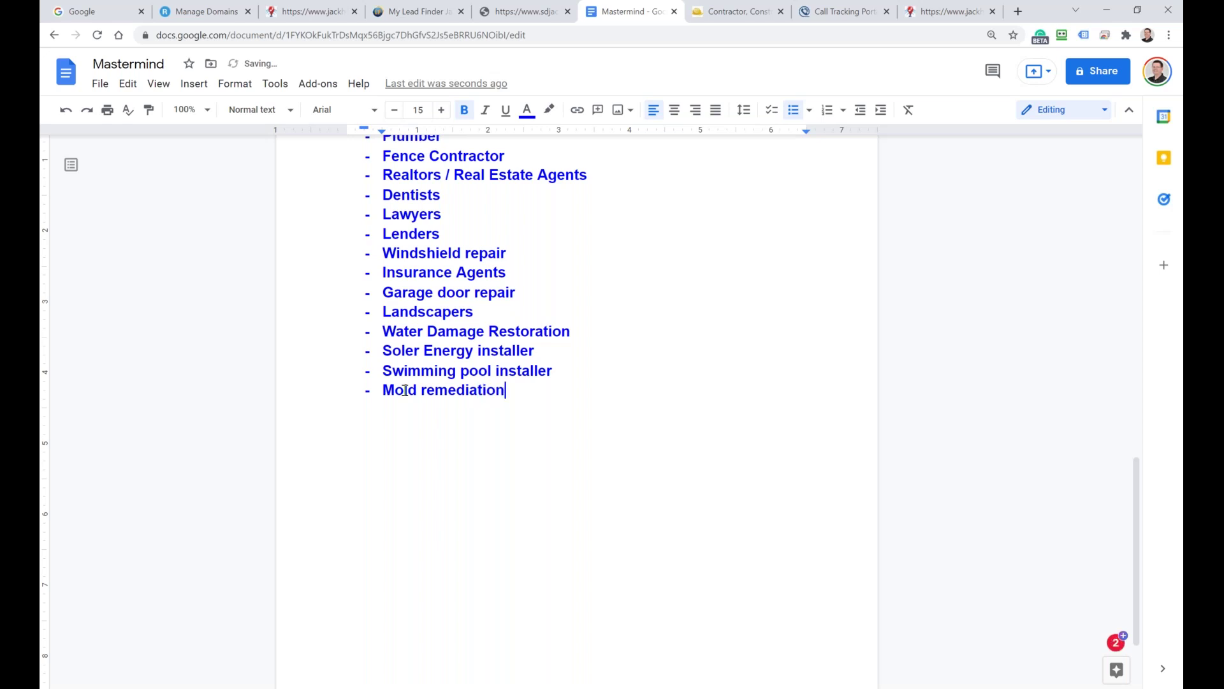
{"action": "key", "text": "Return"}
Step: Sign in to My Lead Finder Jack with the account email and password
{"action": "left_click", "coordinate": [406, 8]}
{"action": "left_click", "coordinate": [533, 154]}
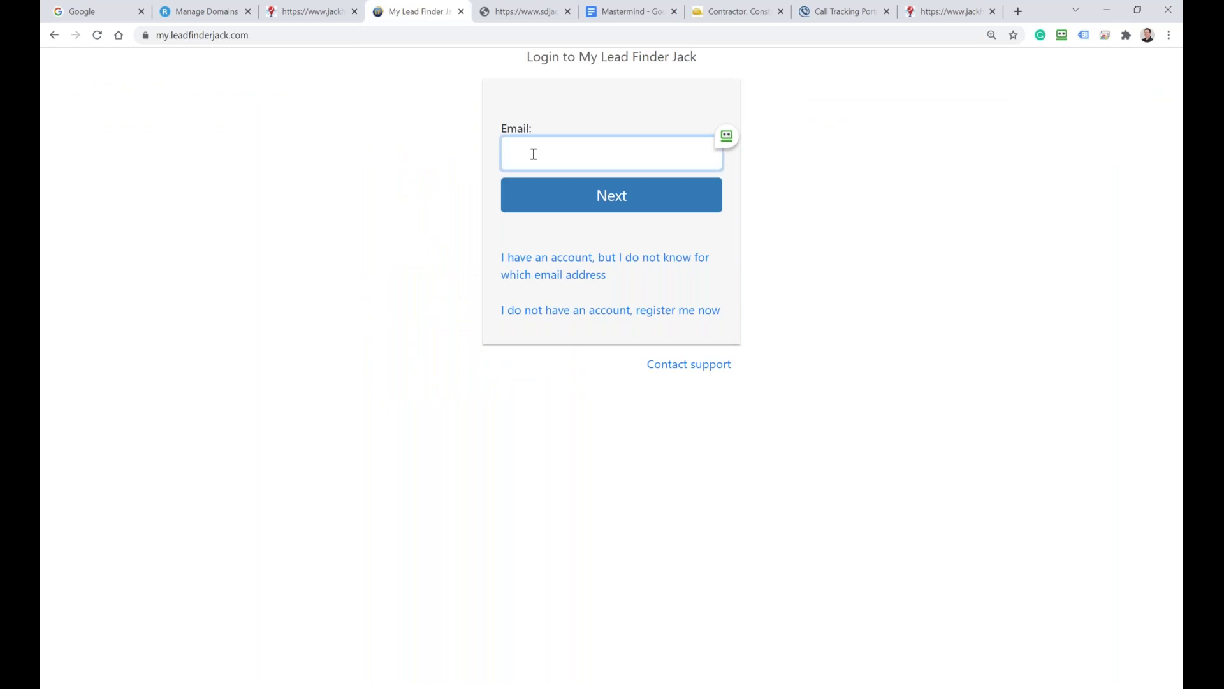
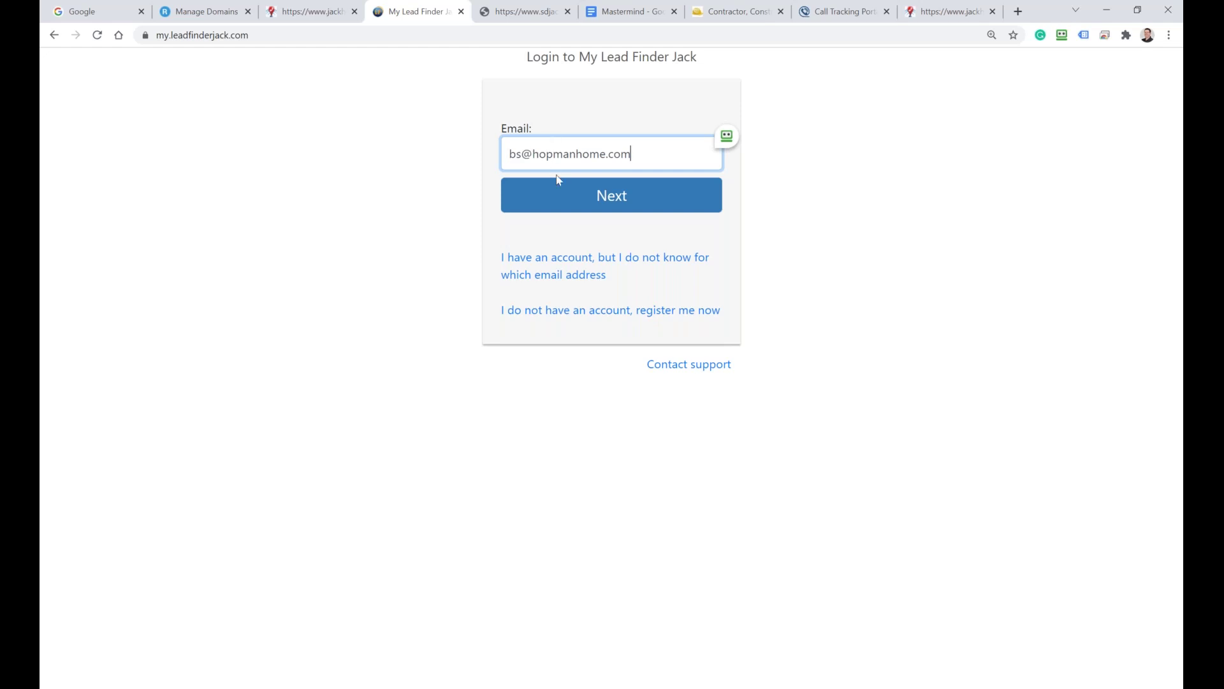
{"action": "left_click", "coordinate": [559, 197]}
{"action": "left_click", "coordinate": [549, 176]}
{"action": "type", "text": "•••••"}
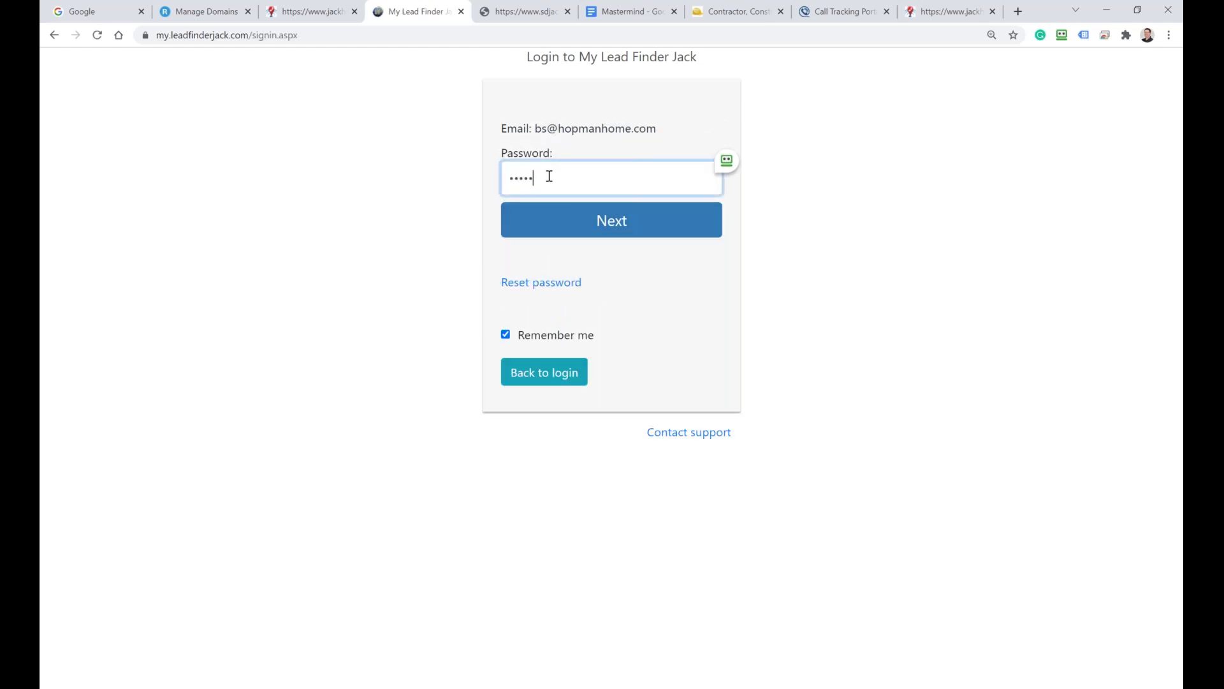
{"action": "type", "text": "••••••"}
{"action": "left_click", "coordinate": [561, 218]}
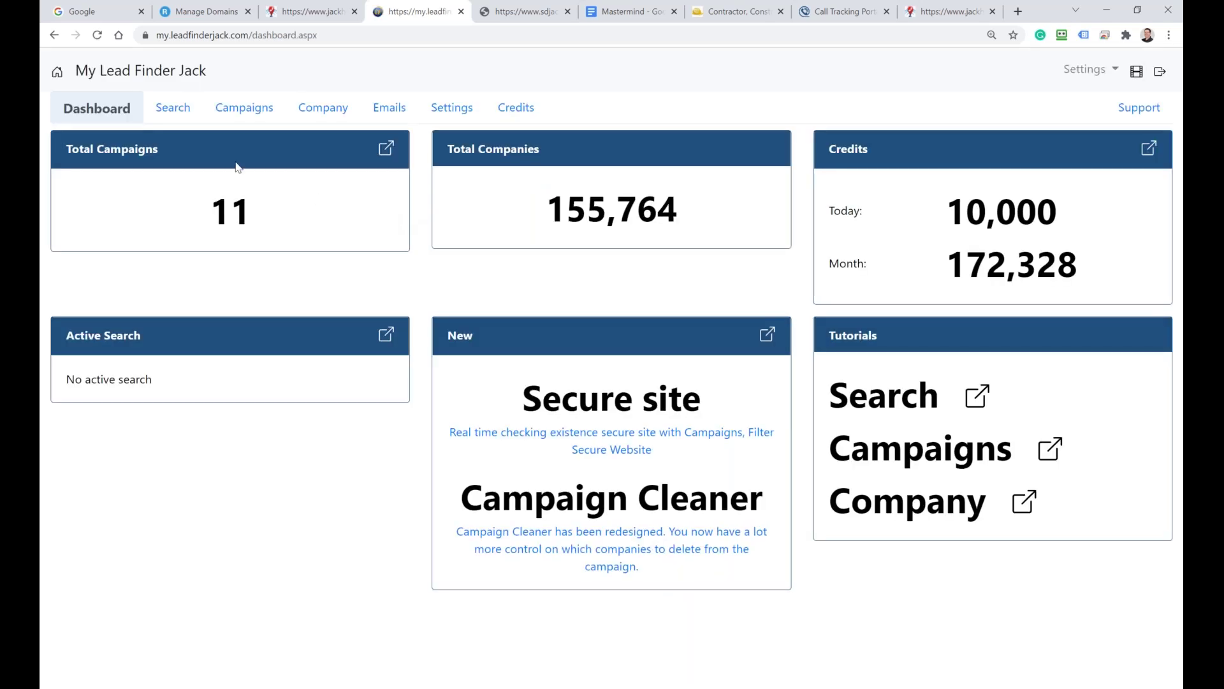
Step: Go to the HA company search, then open a new browser tab
{"action": "left_click", "coordinate": [173, 109]}
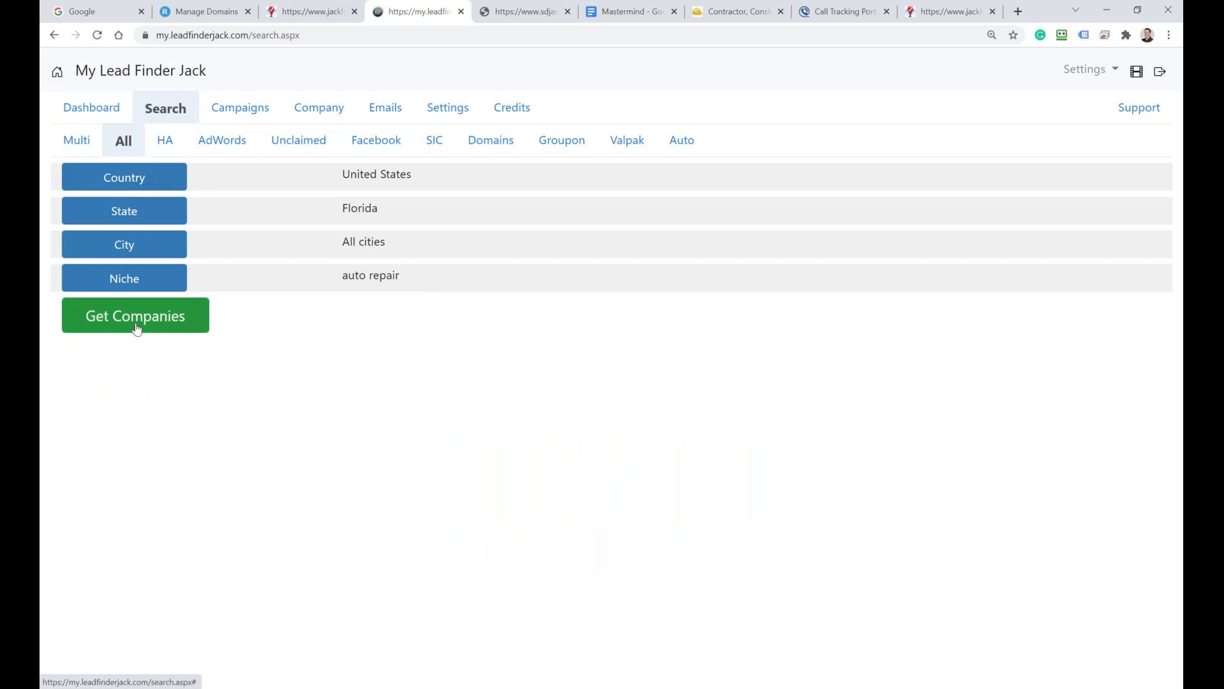
{"action": "left_click", "coordinate": [125, 210]}
{"action": "left_click", "coordinate": [162, 142]}
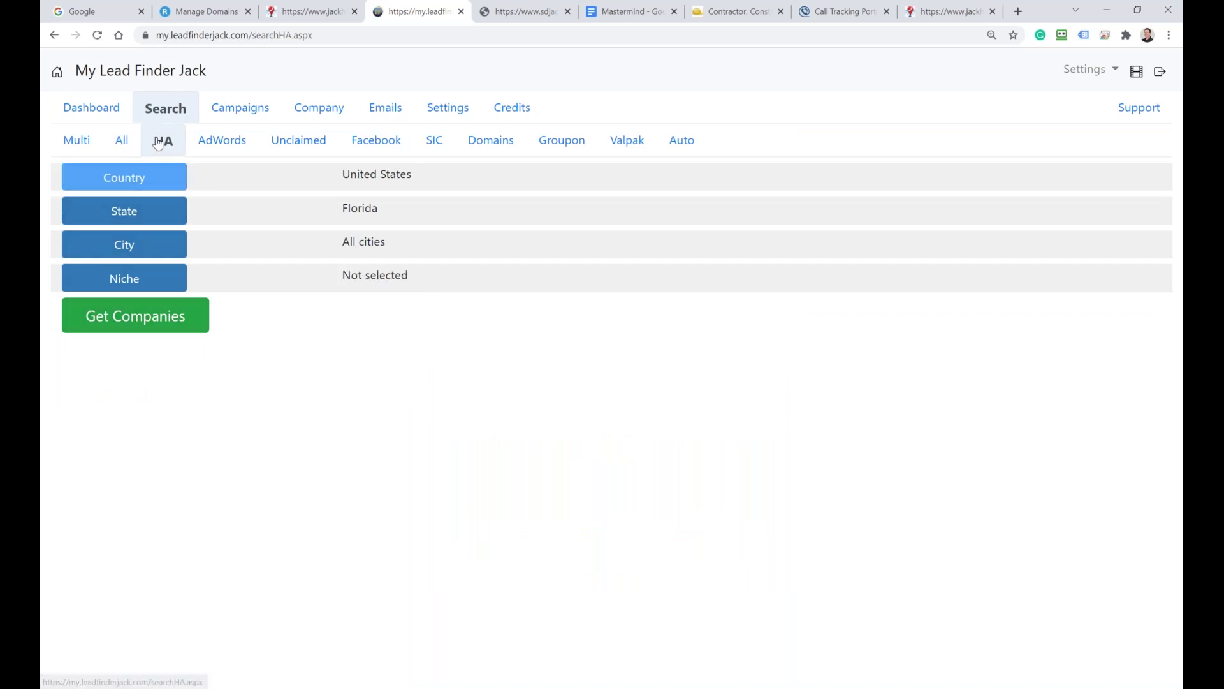
{"action": "left_click", "coordinate": [1017, 12]}
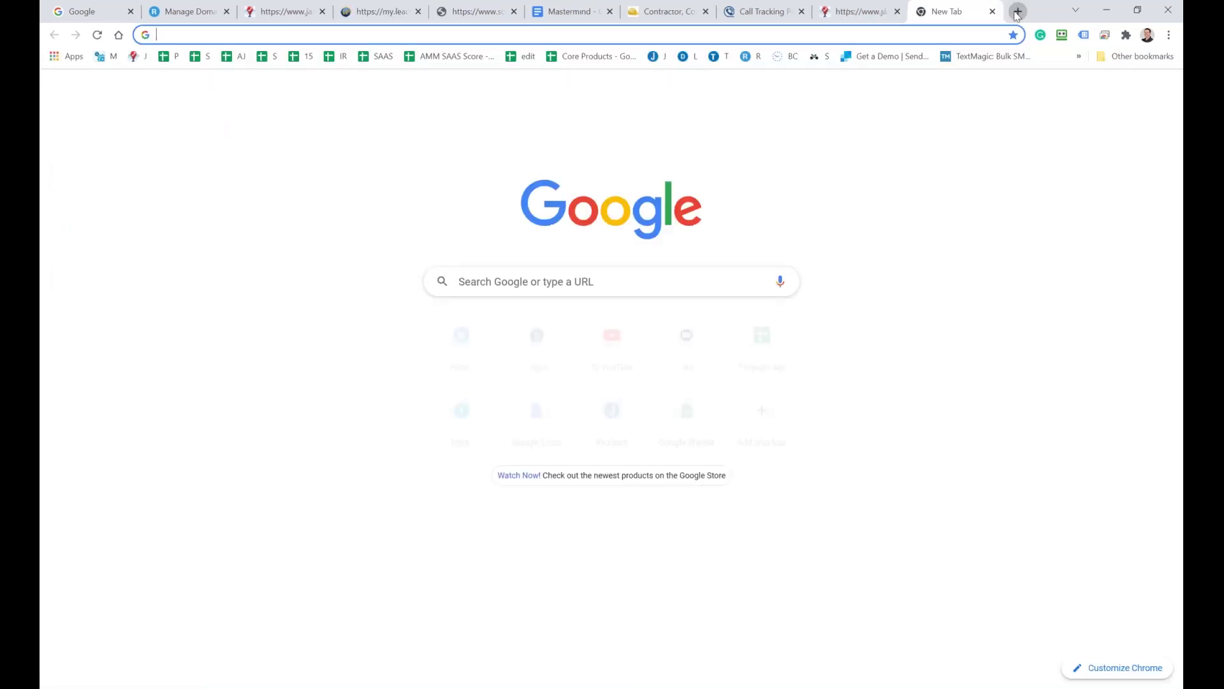
Step: Load homeadvisor.com in the new tab, then return to the Lead Finder HA search
{"action": "type", "text": "ho"}
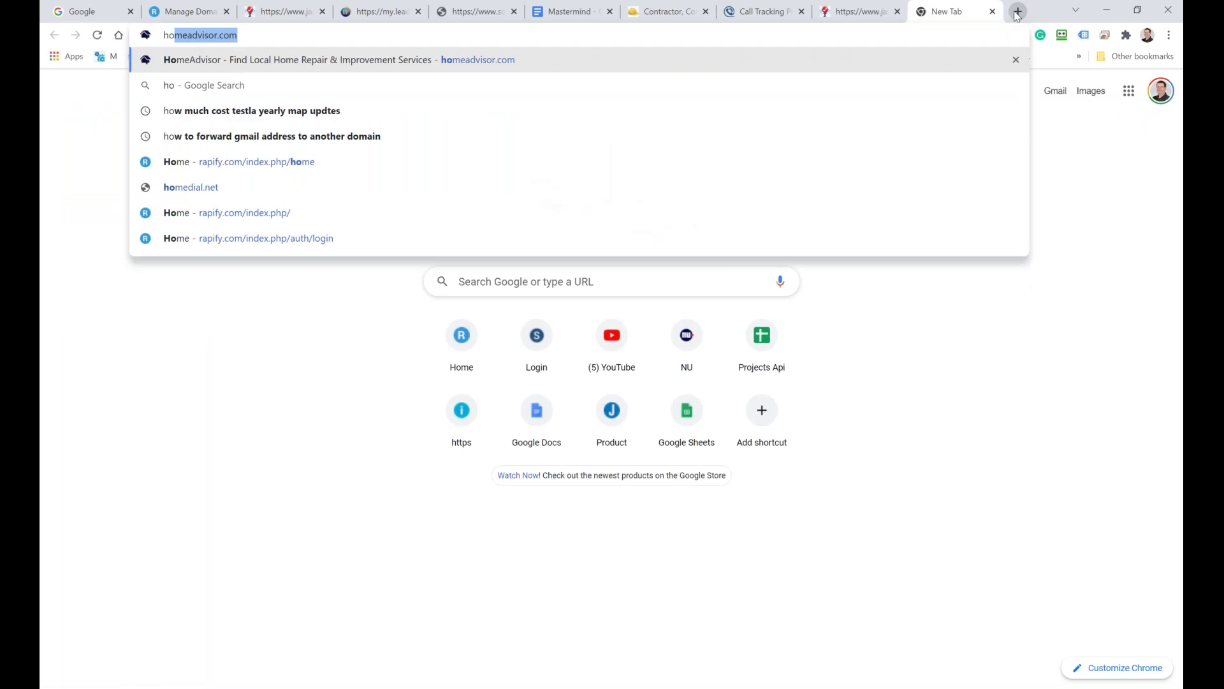
{"action": "key", "text": "Return"}
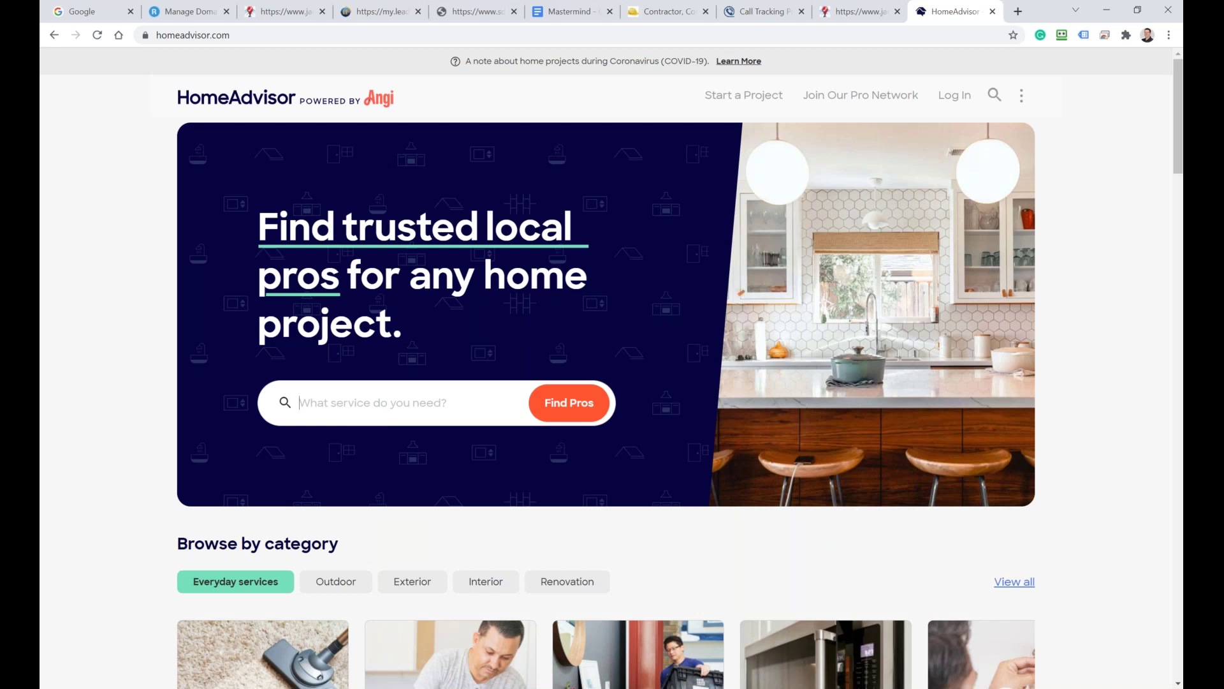
{"action": "left_click", "coordinate": [355, 19]}
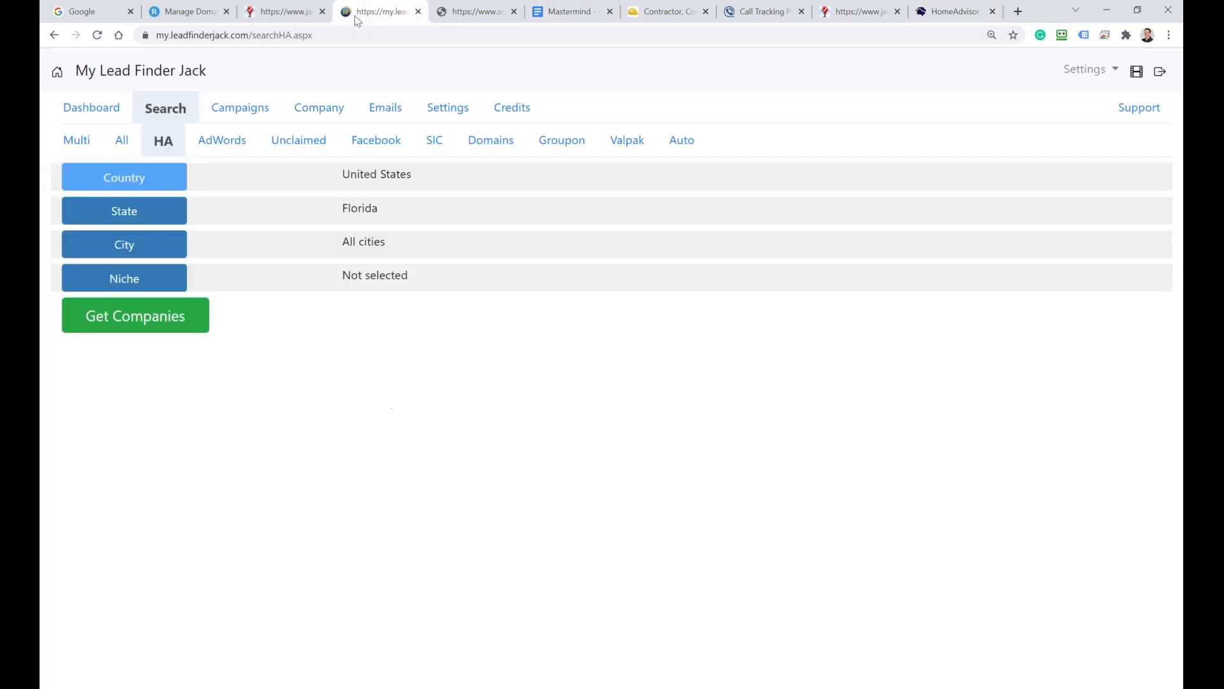
Step: Browse the AdWords, Unclaimed, Facebook, SIC, Domains, Groupon, Valpak and Auto search options, then view Campaigns
{"action": "left_click", "coordinate": [220, 144]}
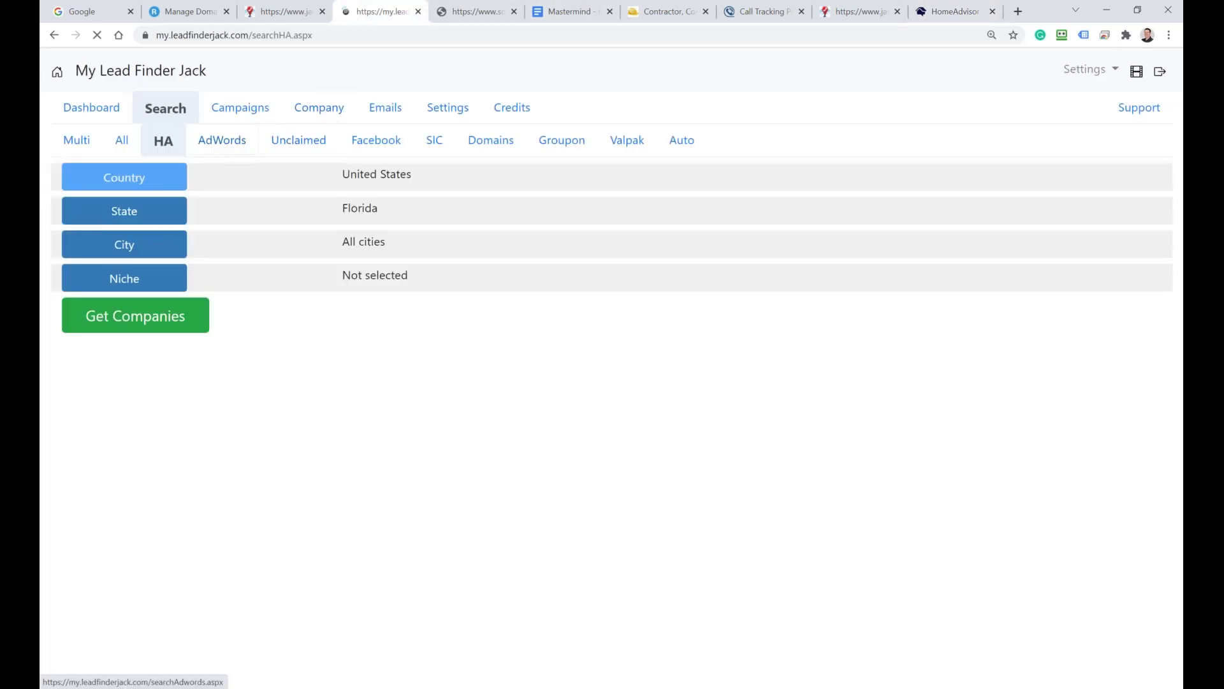
{"action": "left_click", "coordinate": [305, 145]}
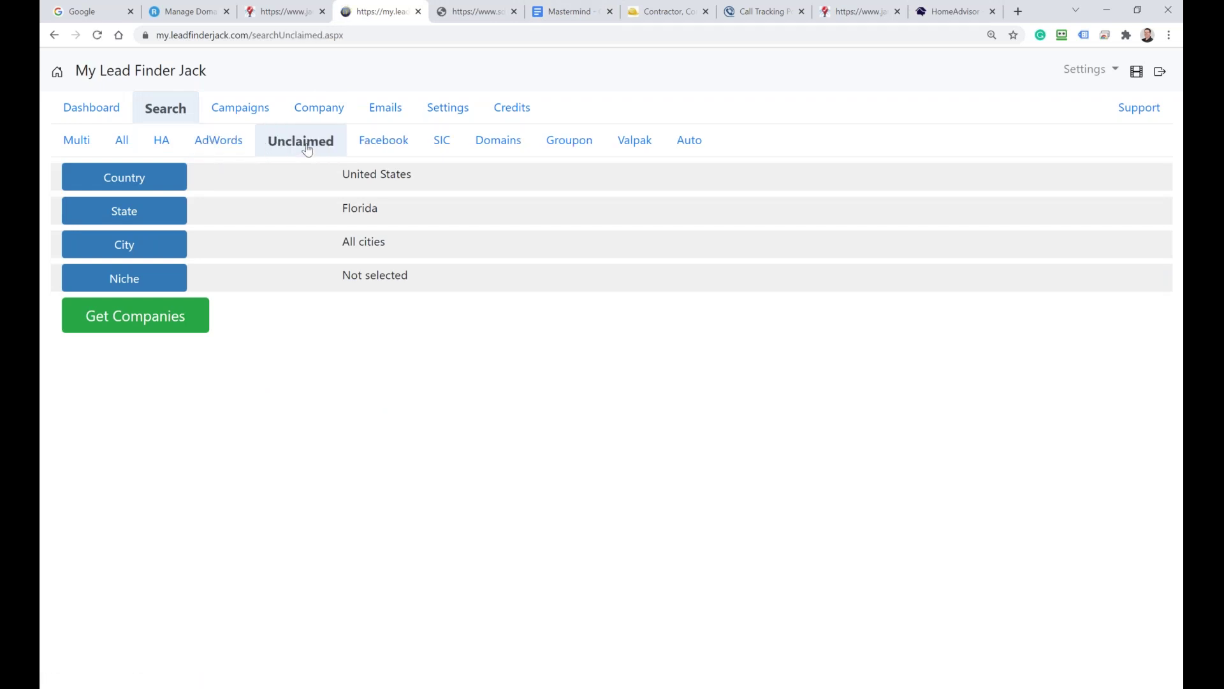
{"action": "left_click", "coordinate": [396, 146]}
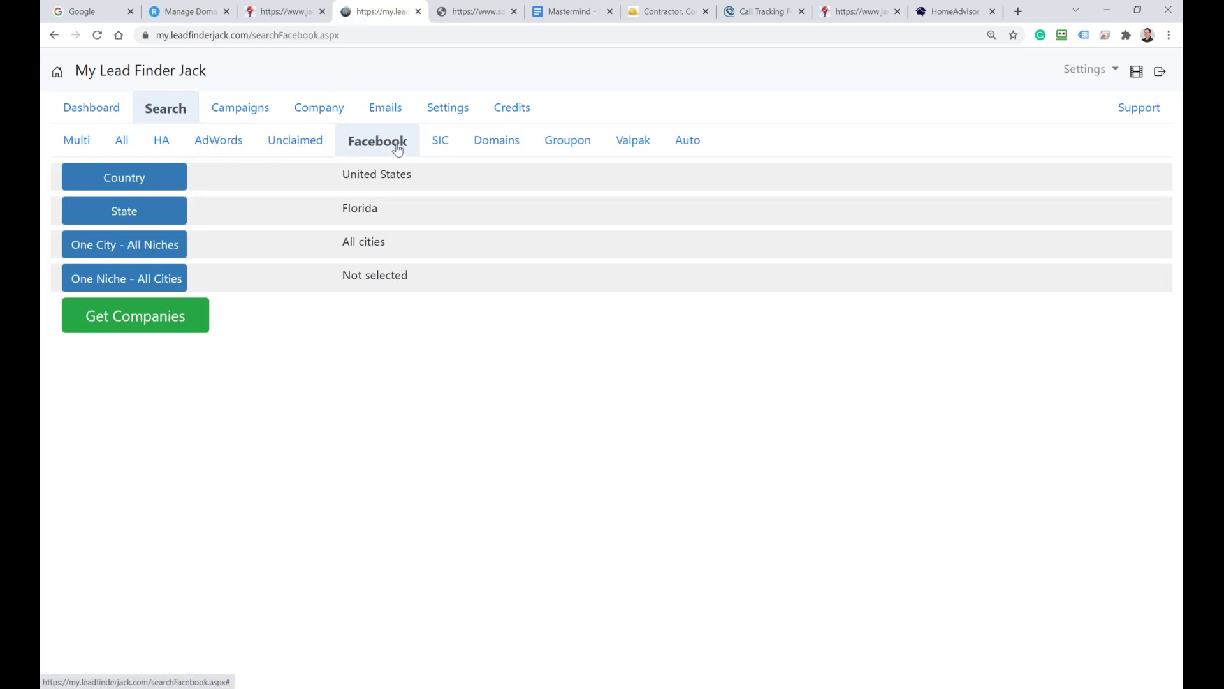
{"action": "left_click", "coordinate": [442, 143]}
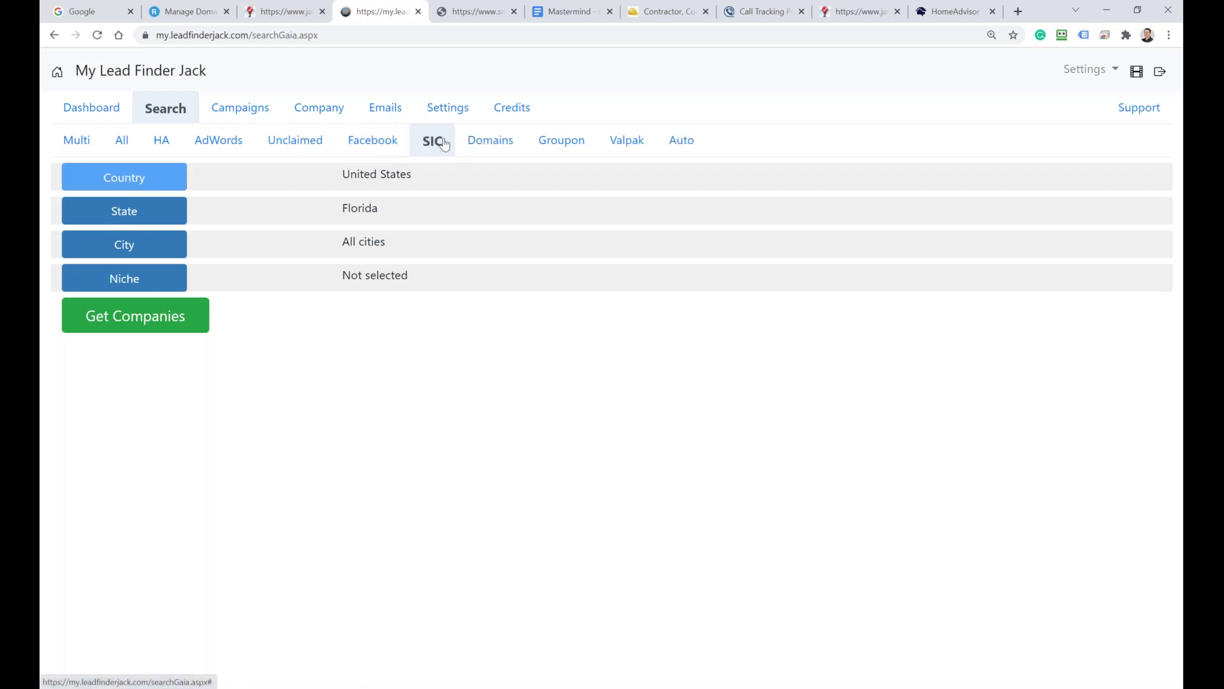
{"action": "left_click", "coordinate": [489, 141]}
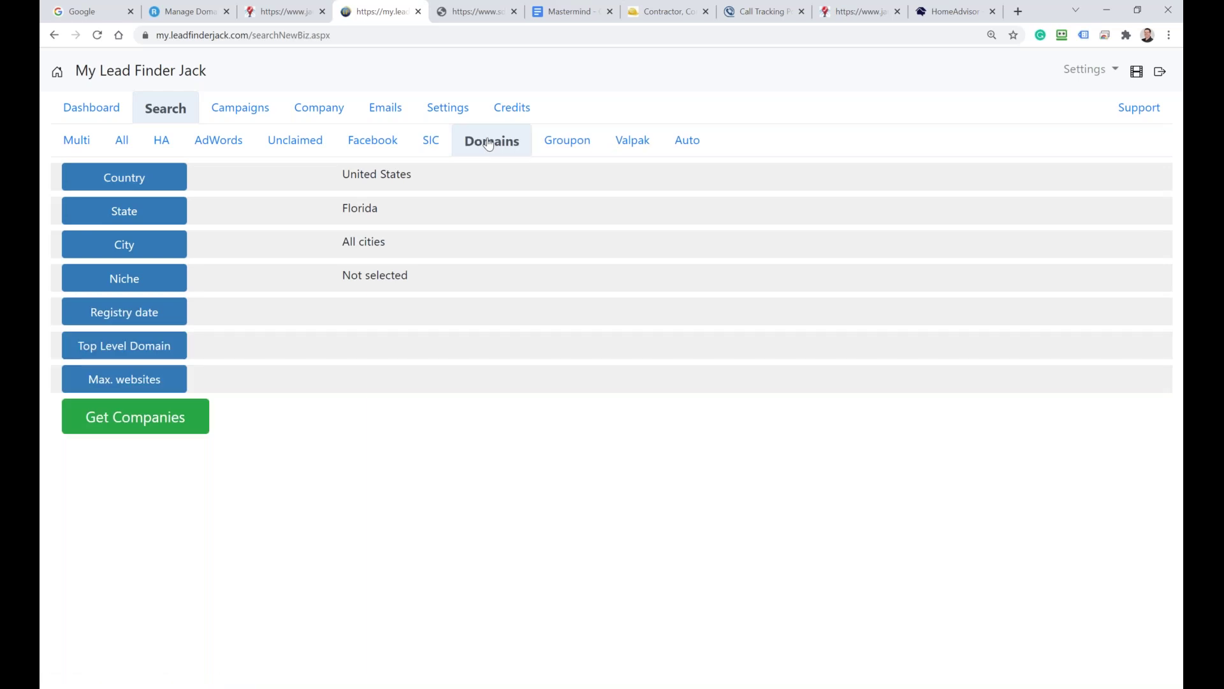
{"action": "left_click", "coordinate": [587, 142]}
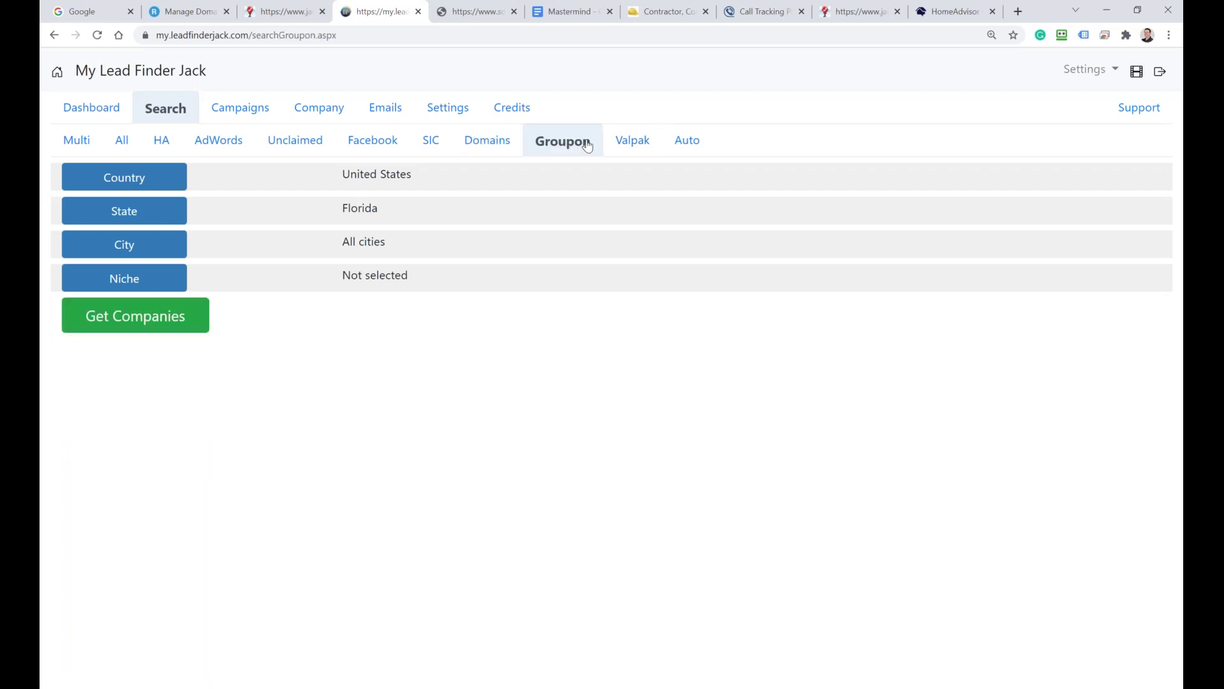
{"action": "left_click", "coordinate": [625, 141]}
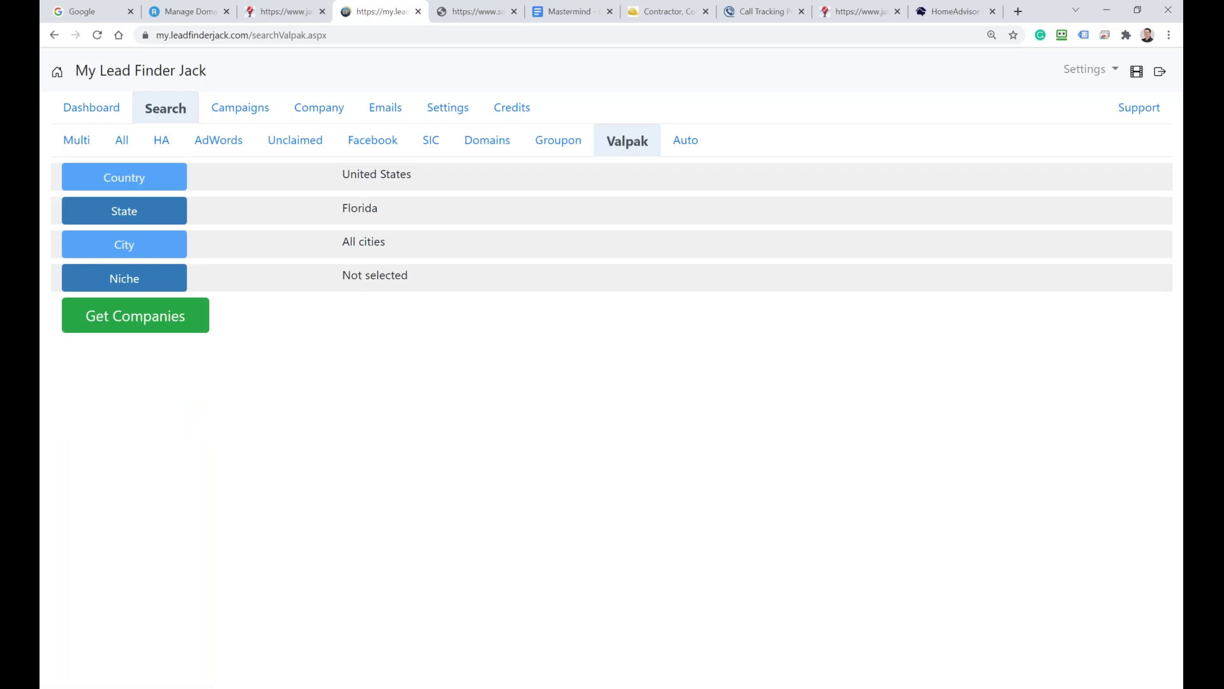
{"action": "left_click", "coordinate": [676, 141]}
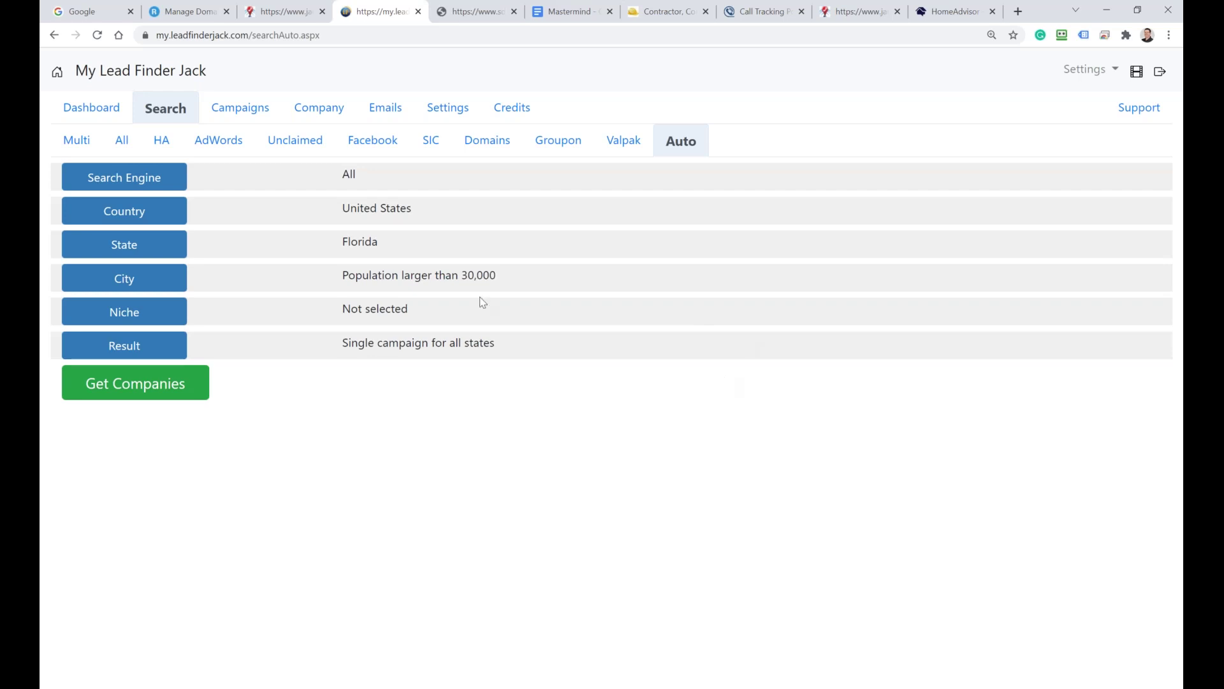
{"action": "left_click", "coordinate": [229, 113]}
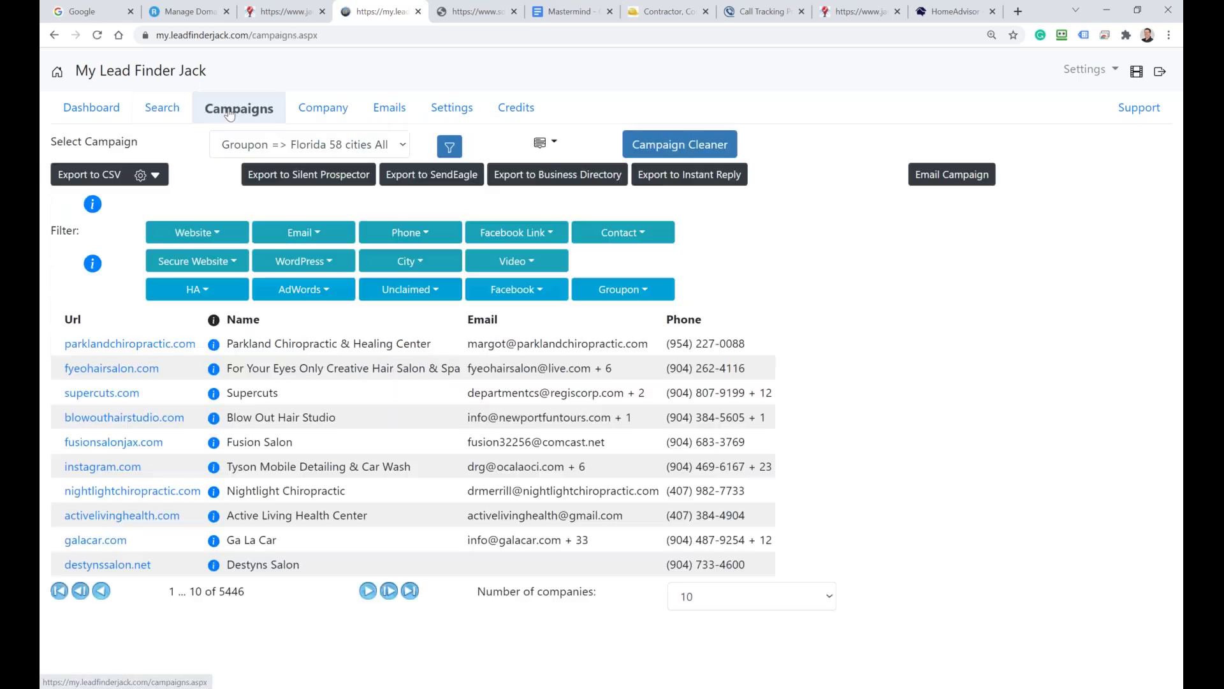
Step: Check the Website, Facebook Link, Secure Website, WordPress and Video filter choices, then return to Search
{"action": "left_click", "coordinate": [221, 232]}
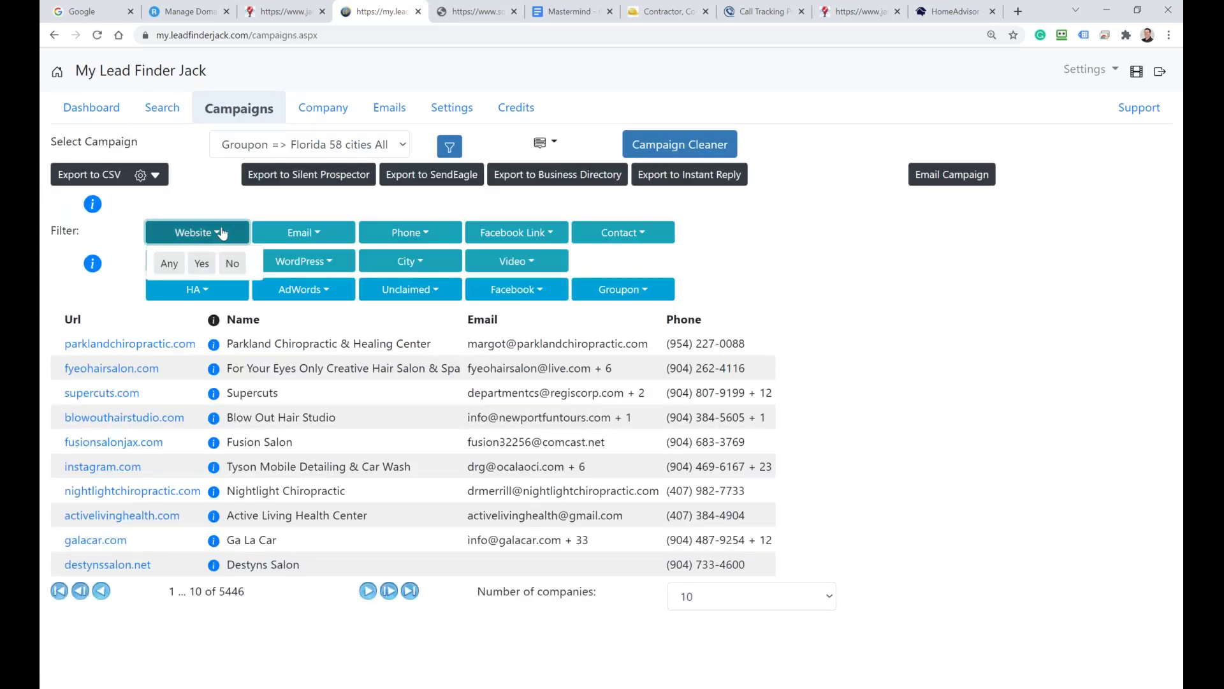
{"action": "left_click", "coordinate": [880, 276]}
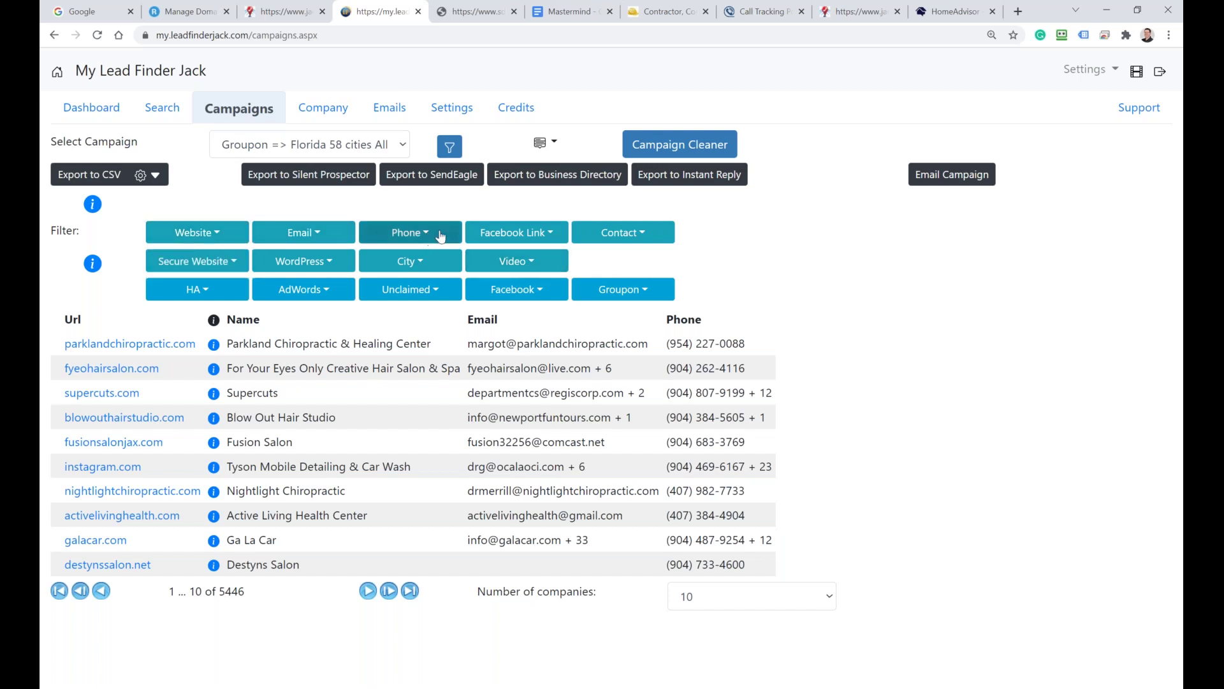
{"action": "left_click", "coordinate": [512, 234]}
{"action": "left_click", "coordinate": [896, 268]}
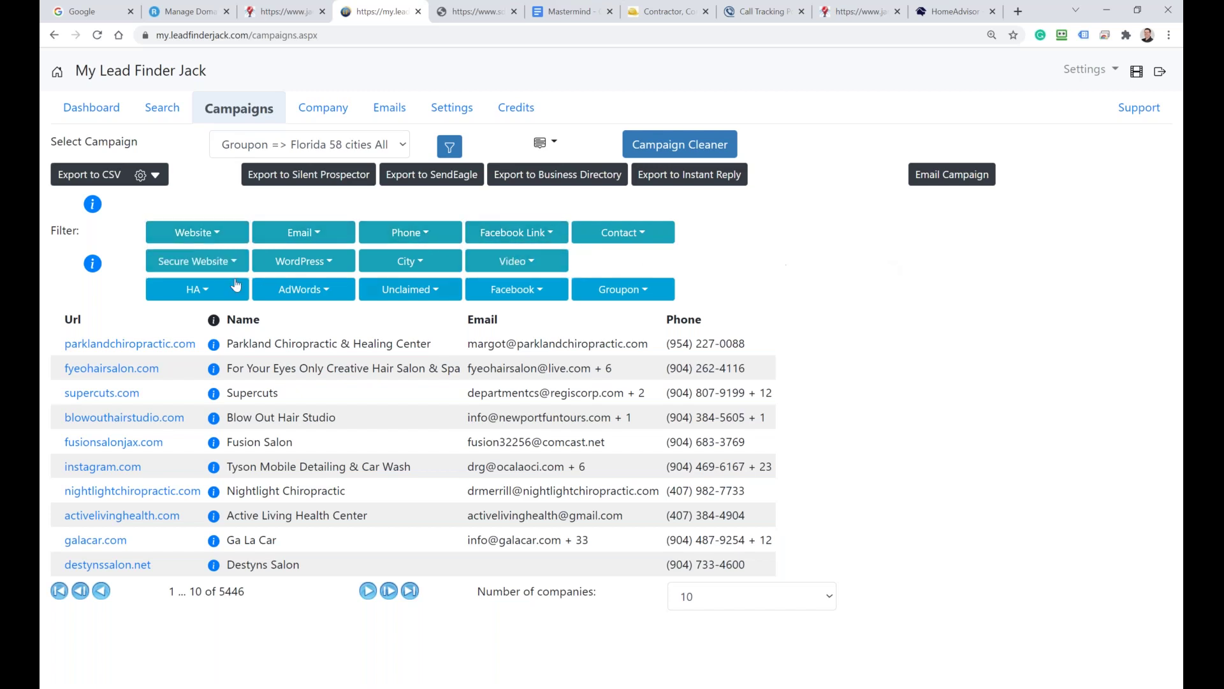
{"action": "left_click", "coordinate": [202, 261]}
{"action": "left_click", "coordinate": [781, 273]}
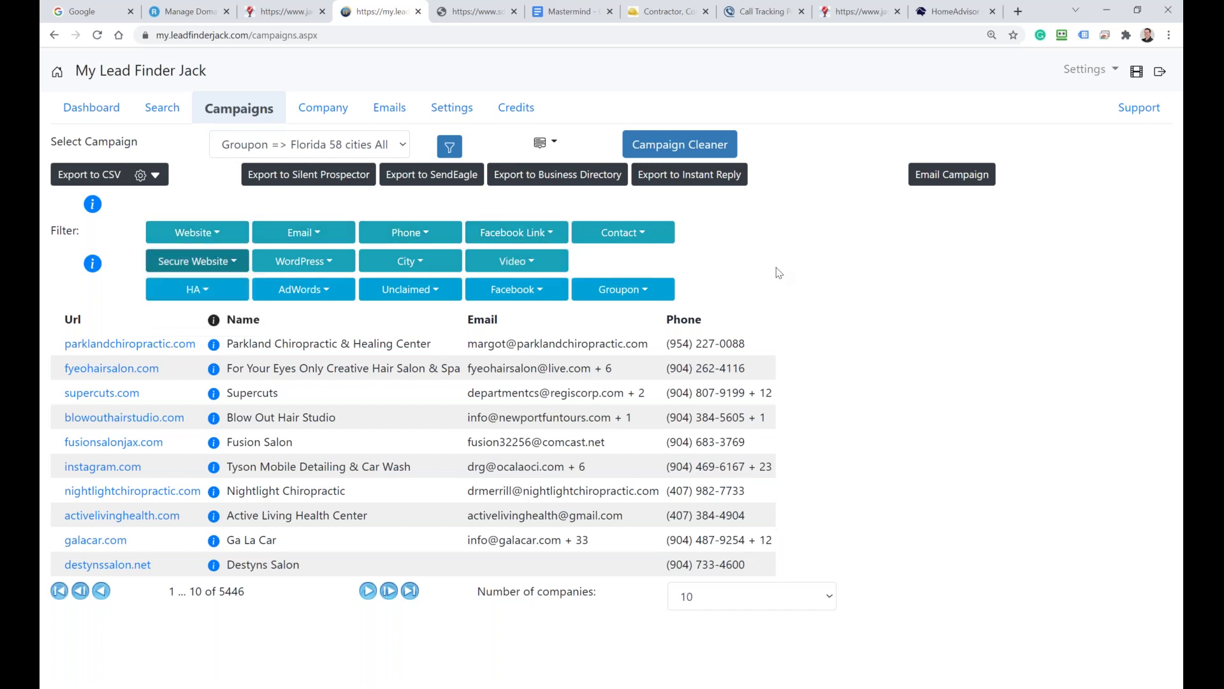
{"action": "left_click", "coordinate": [285, 265]}
{"action": "left_click", "coordinate": [692, 260]}
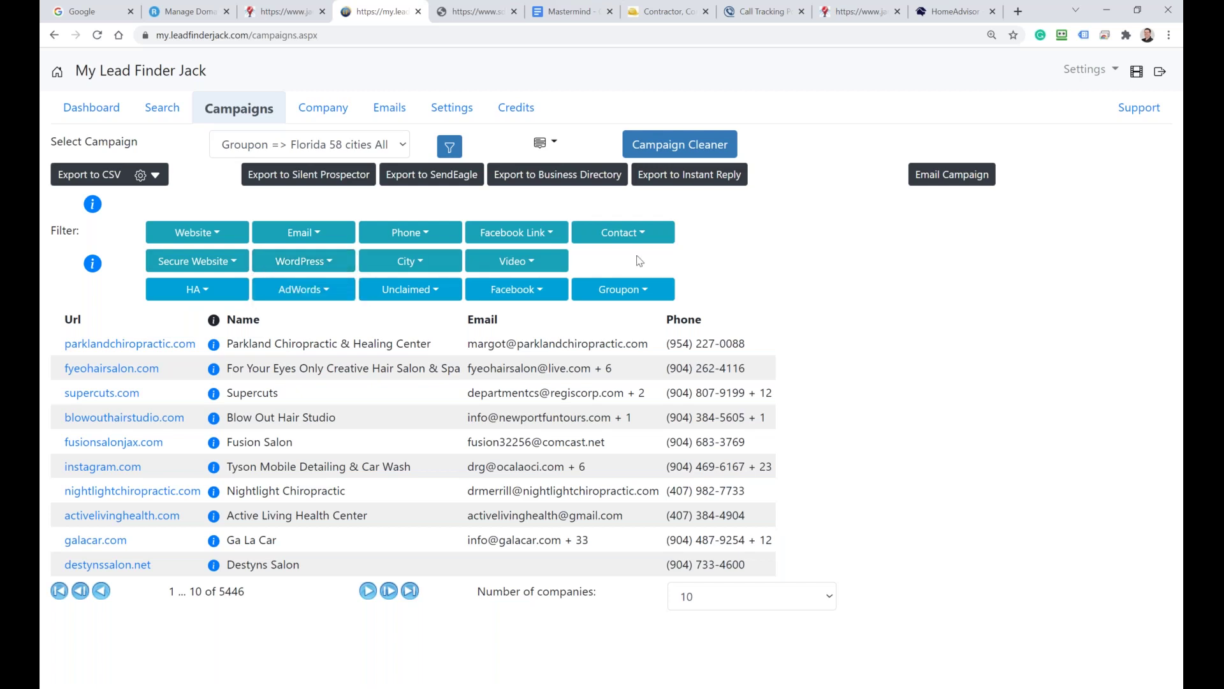
{"action": "left_click", "coordinate": [517, 261]}
{"action": "left_click", "coordinate": [640, 260]}
{"action": "left_click", "coordinate": [145, 108]}
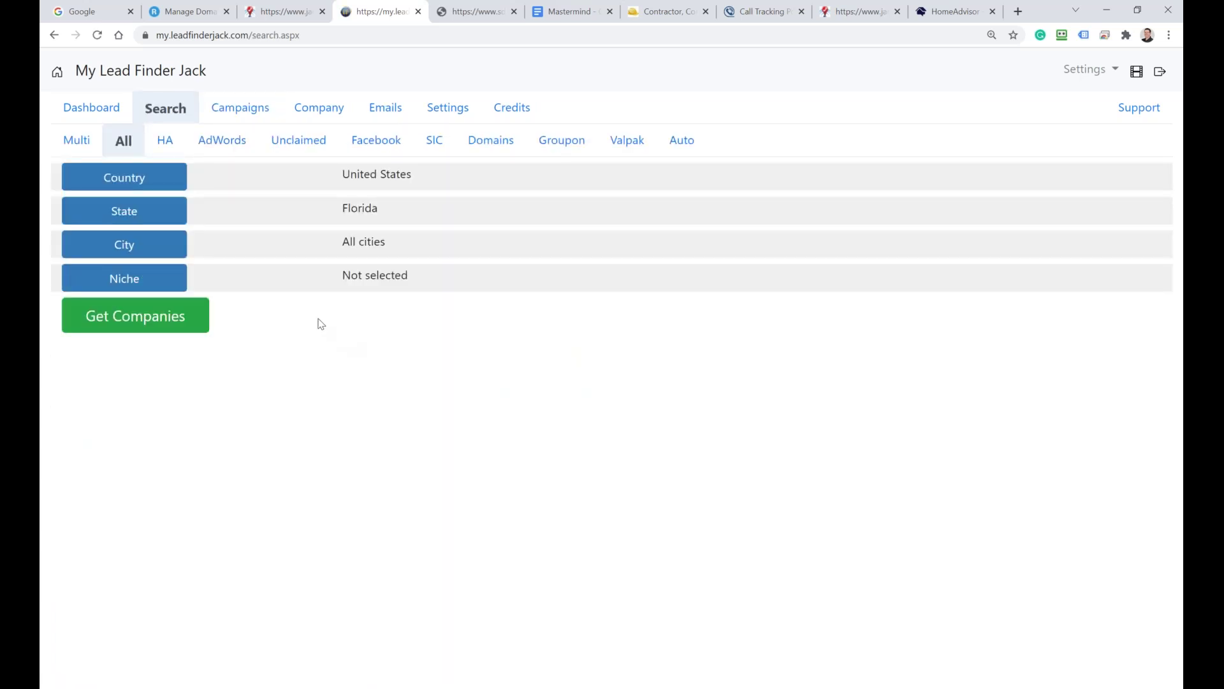
Step: Open the HA search's niche selection and look up Fence Contractor in the Mastermind doc
{"action": "left_click", "coordinate": [165, 140]}
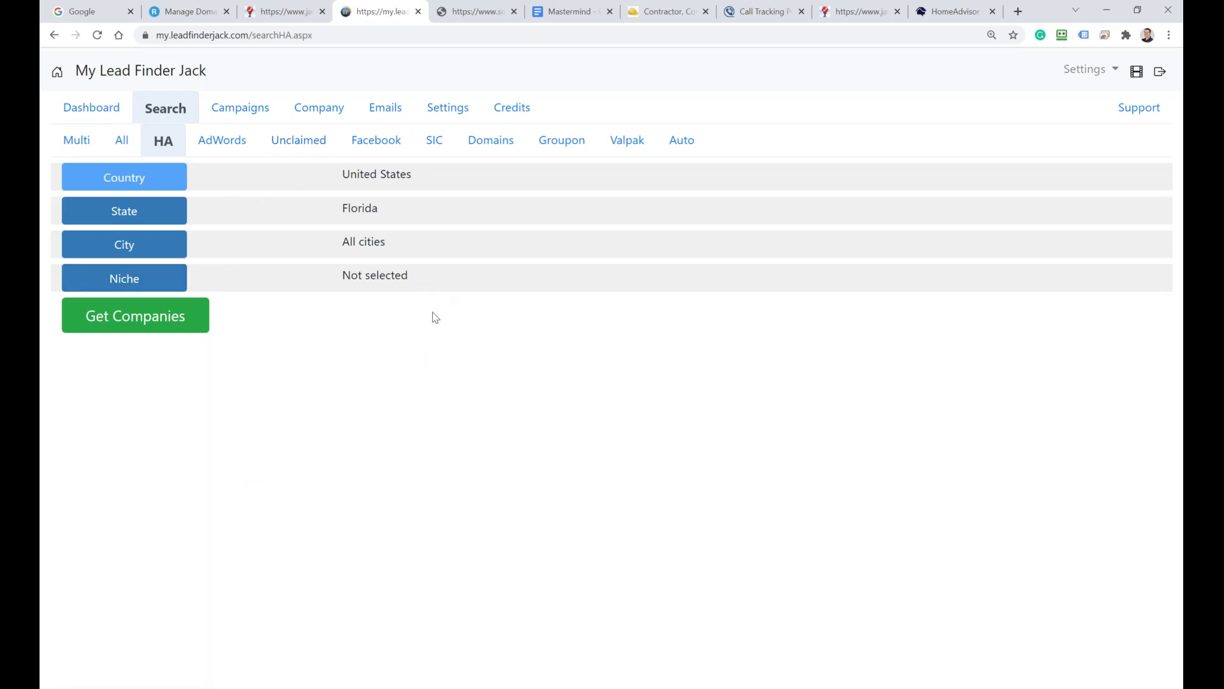
{"action": "left_click", "coordinate": [144, 188]}
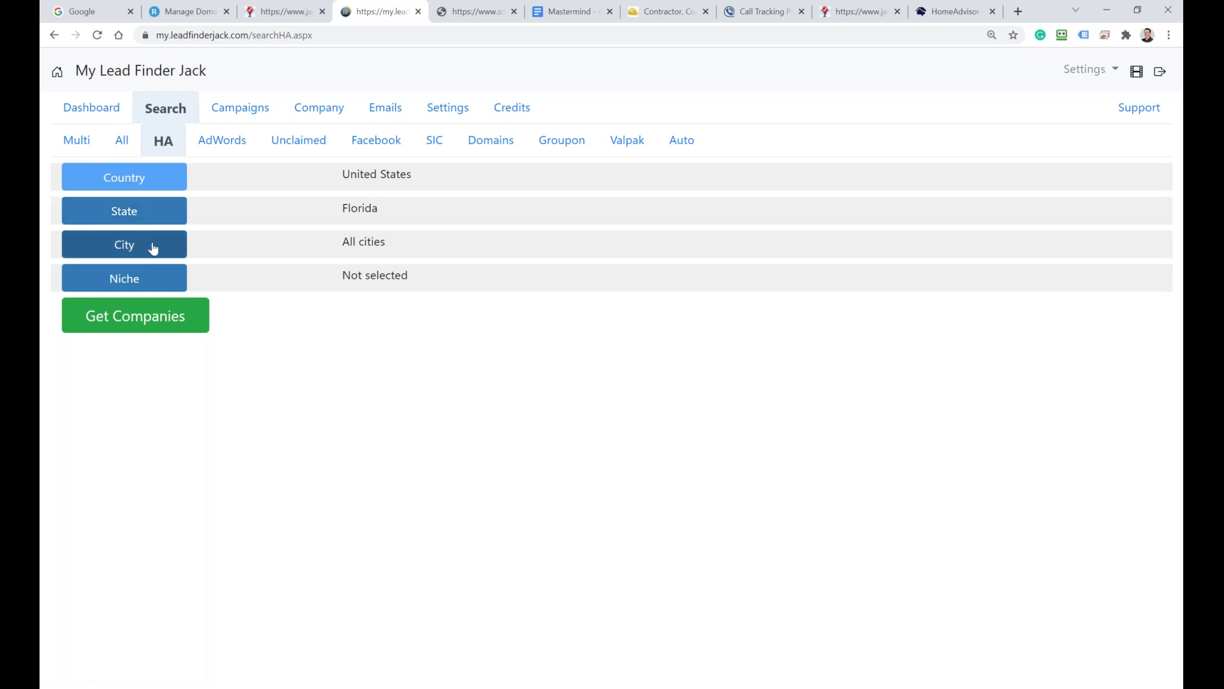
{"action": "left_click", "coordinate": [143, 279]}
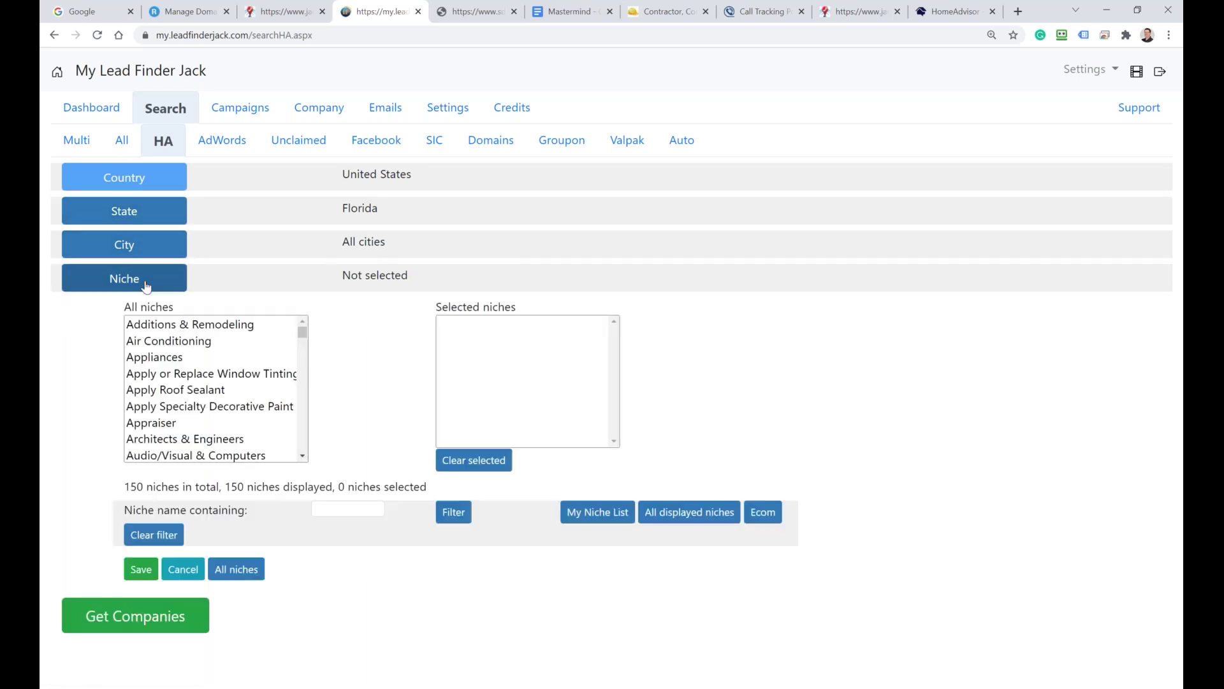
{"action": "left_click_drag", "start_coordinate": [302, 334], "coordinate": [303, 345]}
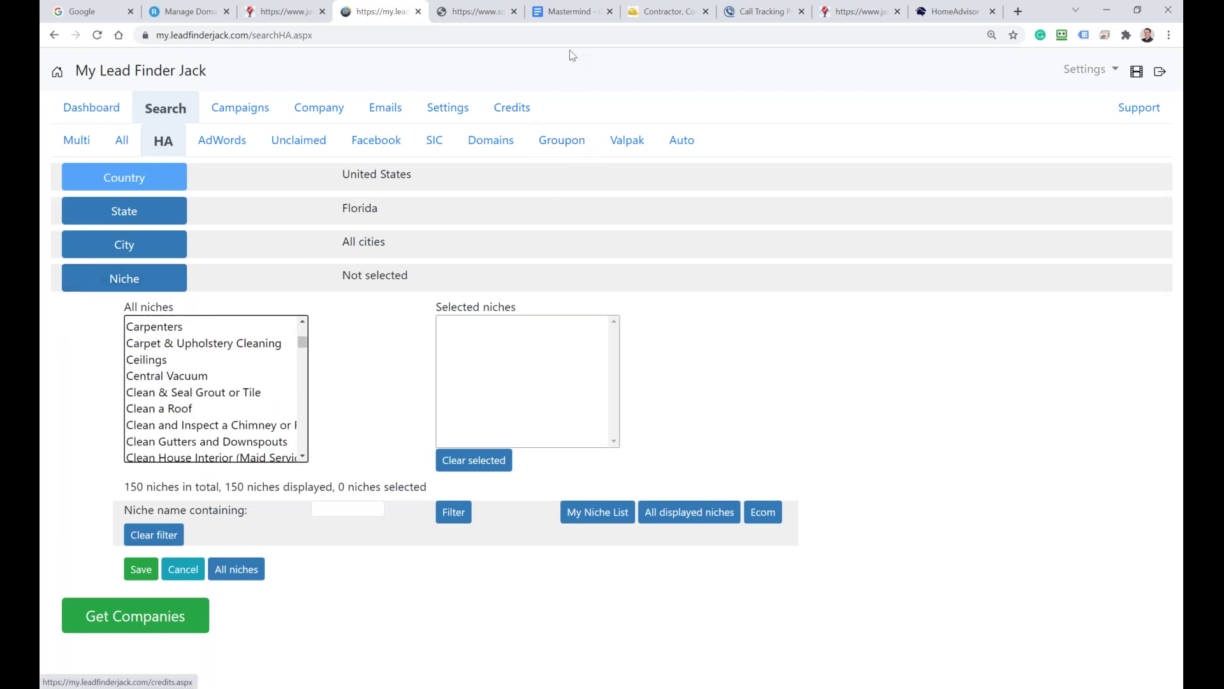
{"action": "left_click", "coordinate": [571, 18]}
{"action": "scroll", "coordinate": [494, 283], "scroll_direction": "up", "scroll_amount": 2}
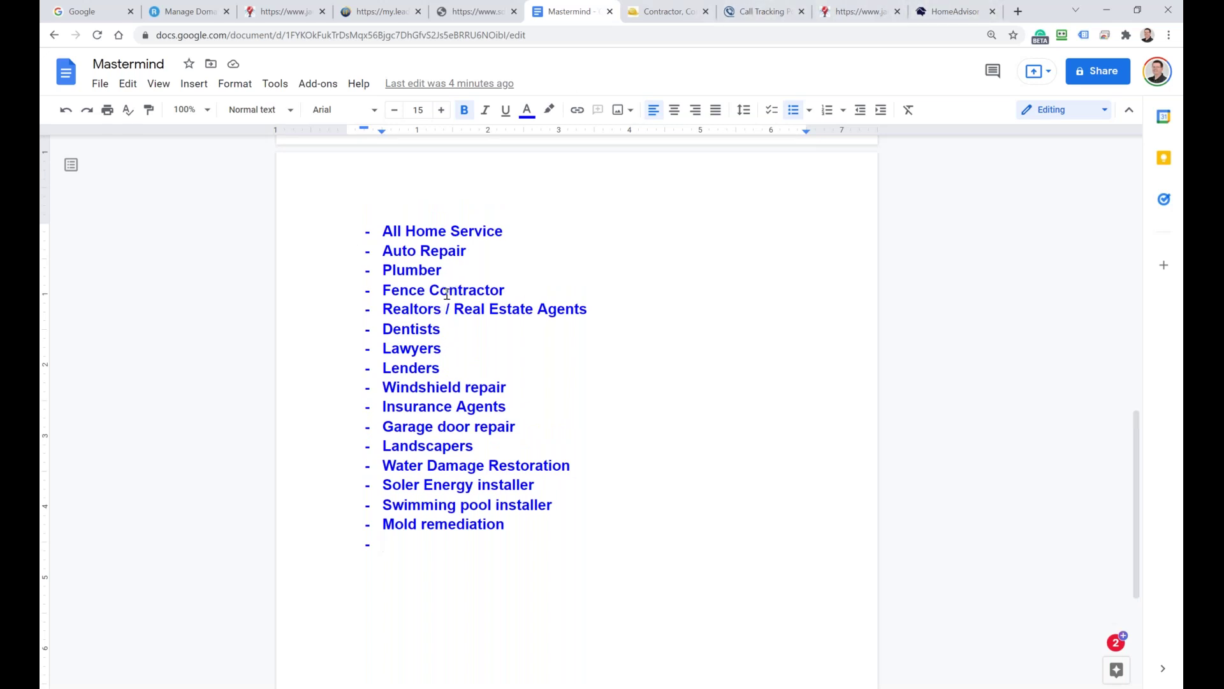
{"action": "left_click_drag", "start_coordinate": [529, 287], "coordinate": [379, 294]}
Step: Filter the niche list by 'fen' and add Fences to the selected niches
{"action": "left_click", "coordinate": [358, 18]}
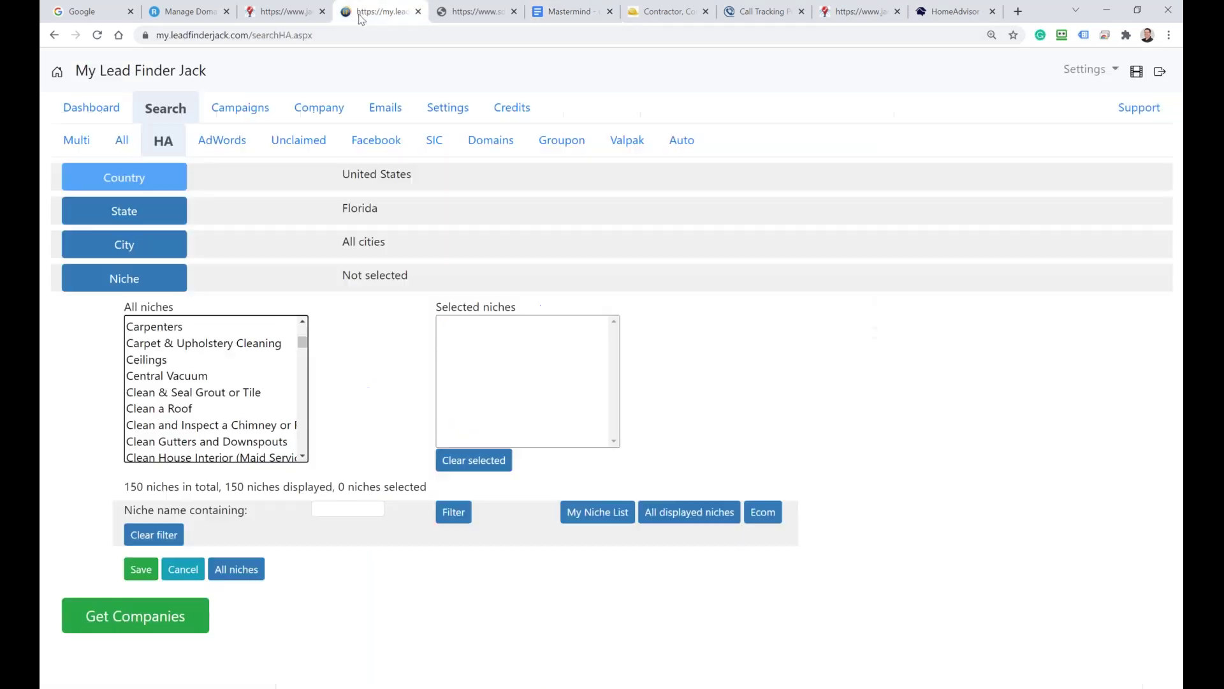
{"action": "left_click", "coordinate": [338, 506]}
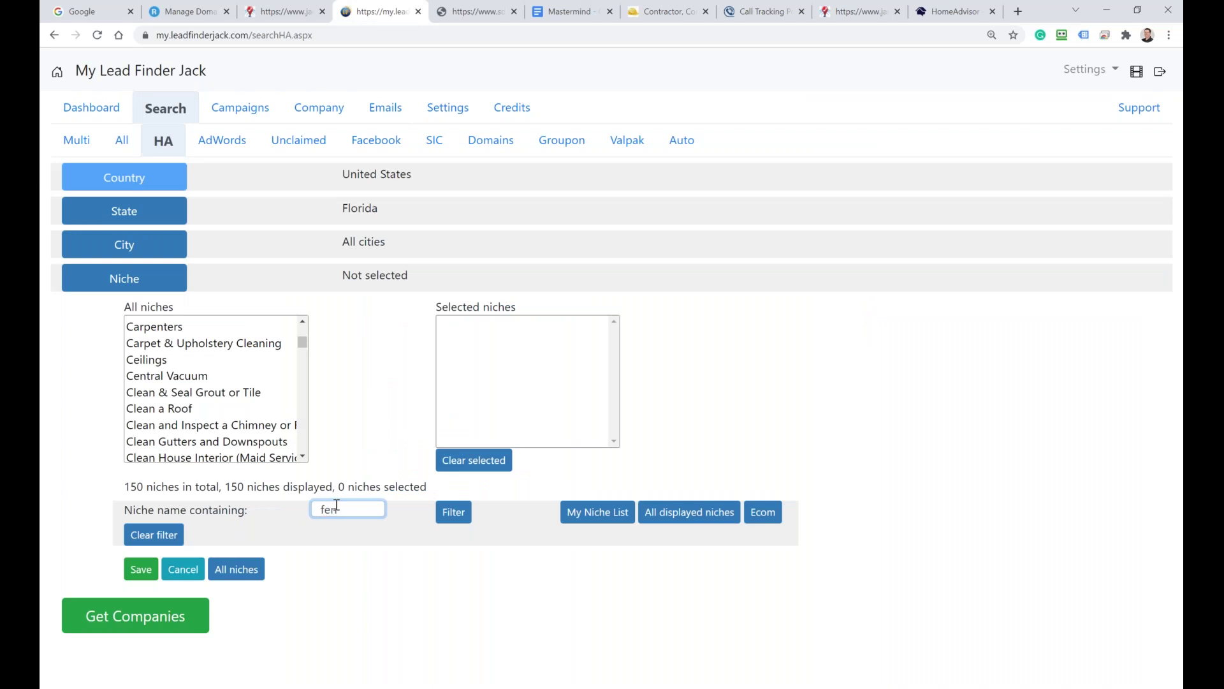
{"action": "left_click", "coordinate": [457, 512]}
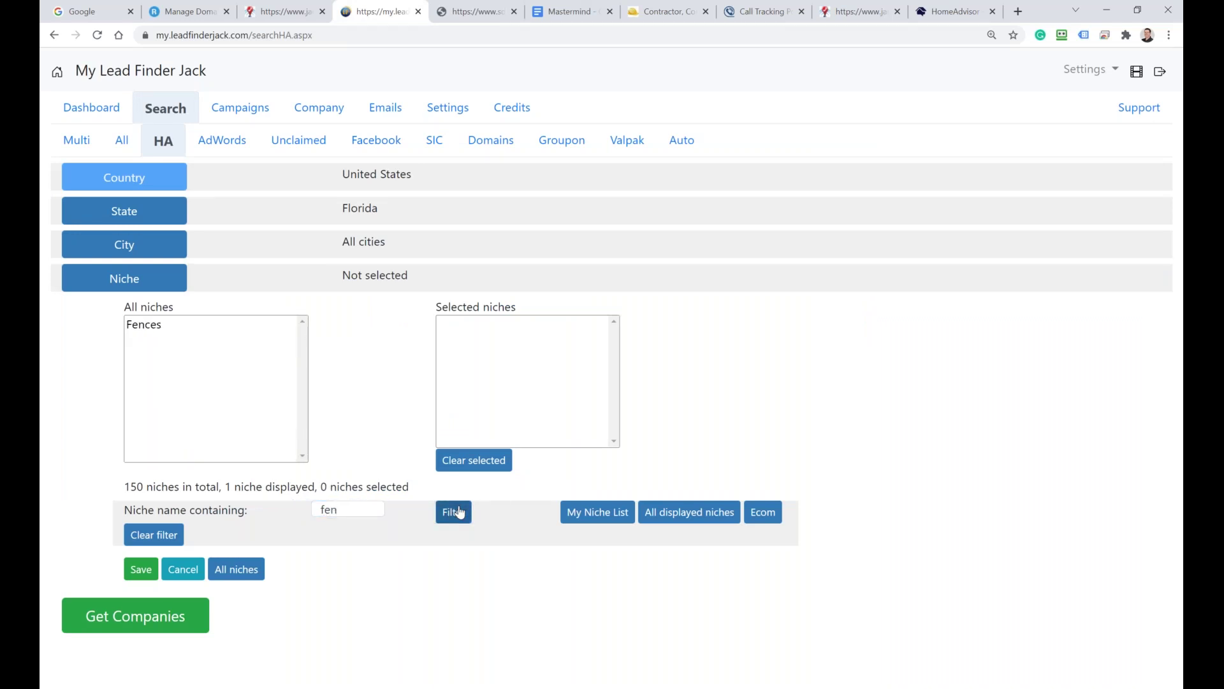
{"action": "left_click", "coordinate": [142, 326]}
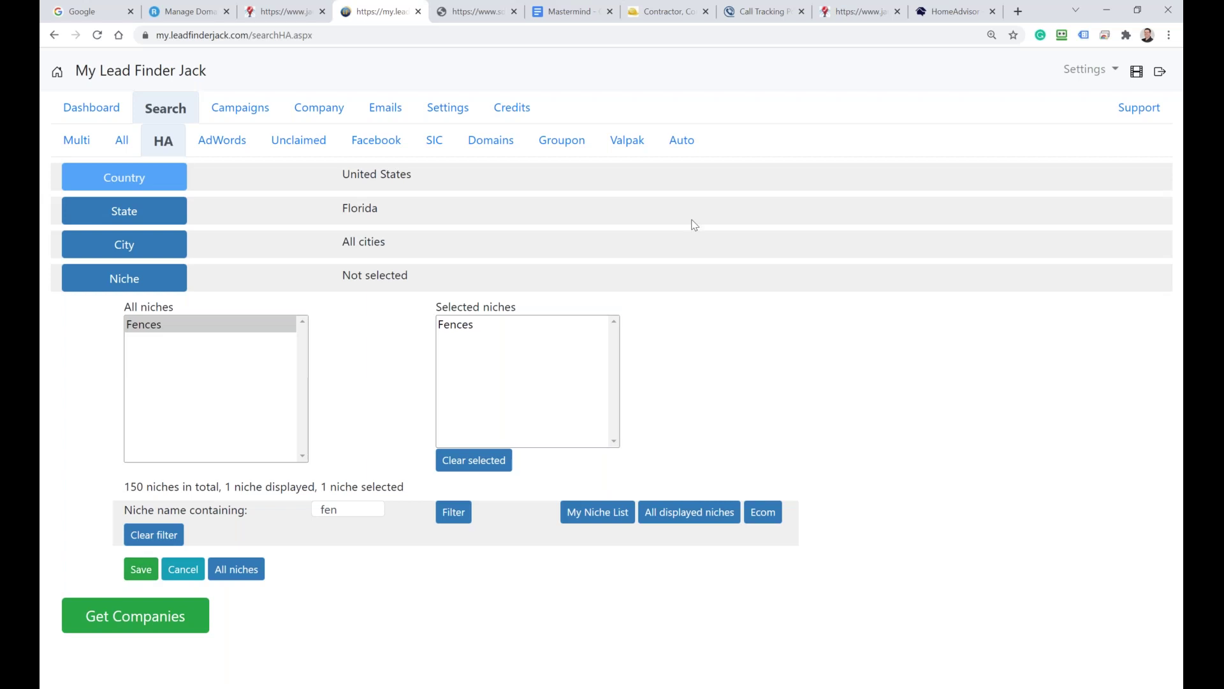
{"action": "left_click", "coordinate": [696, 144]}
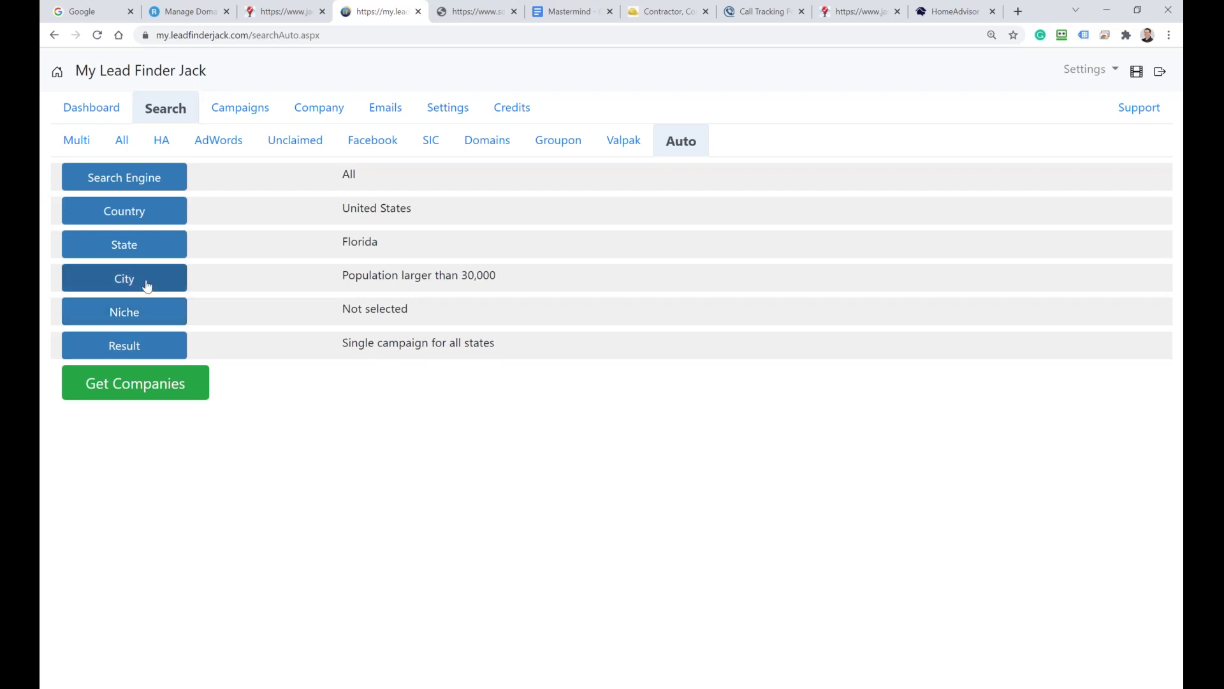
Step: Select all states and the fences niche for the Auto search
{"action": "left_click", "coordinate": [147, 245]}
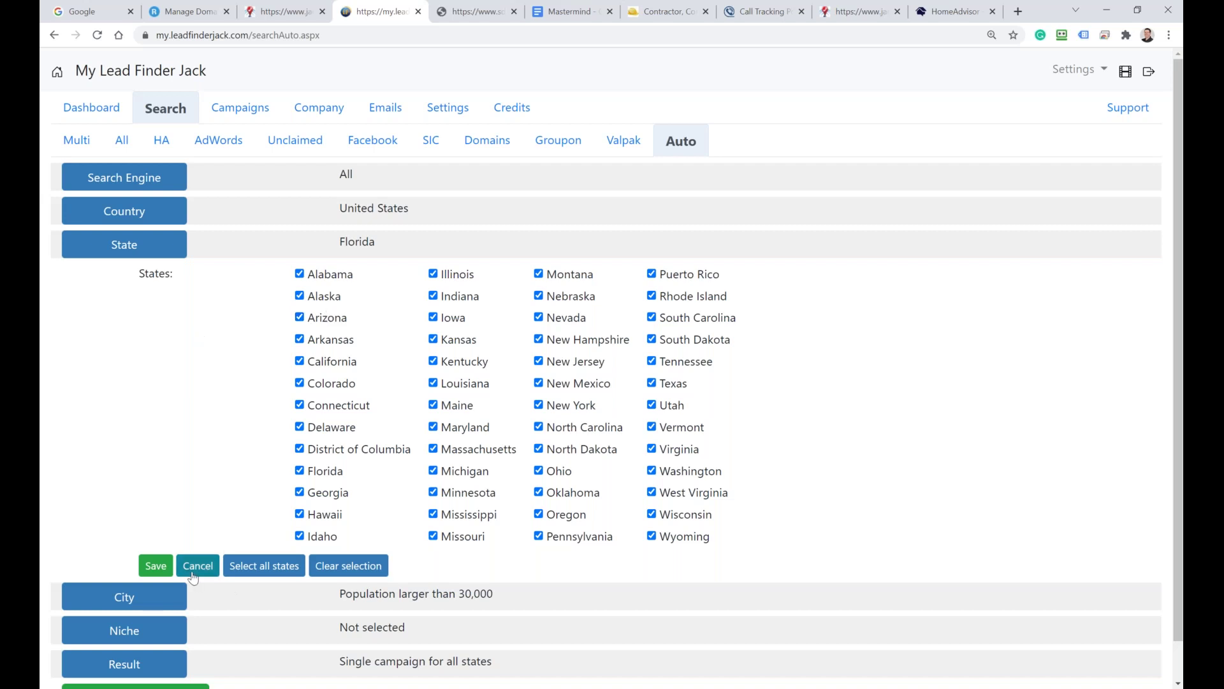
{"action": "left_click", "coordinate": [155, 565]}
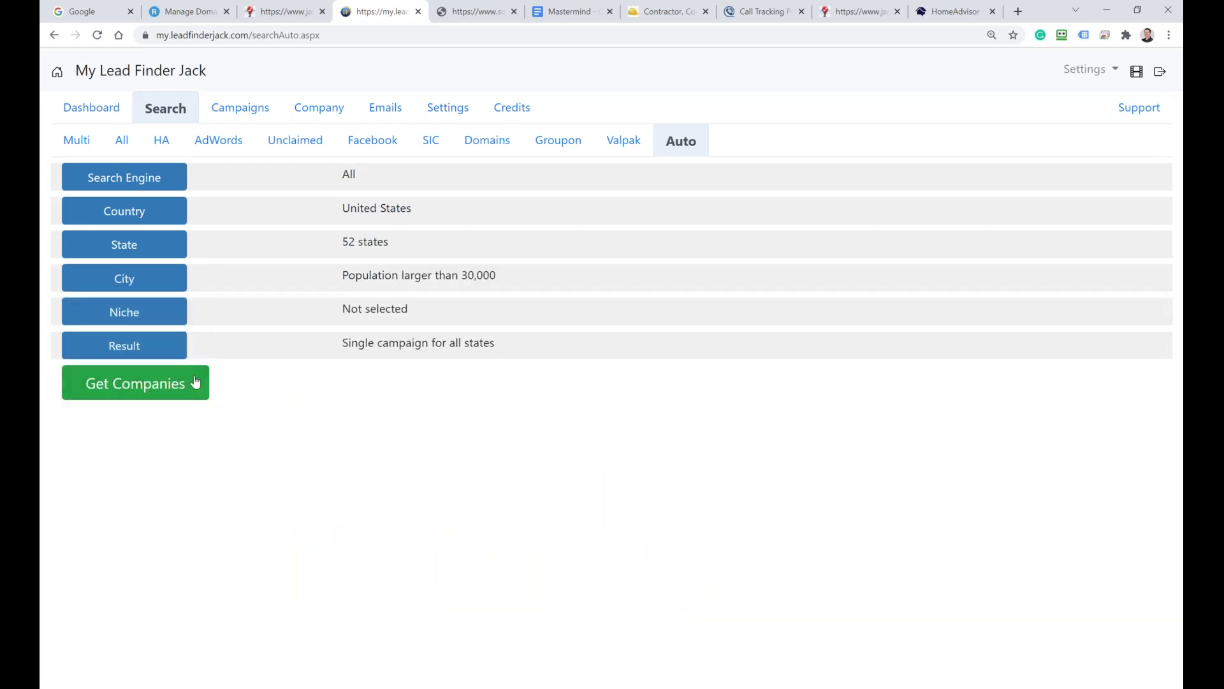
{"action": "left_click", "coordinate": [143, 314]}
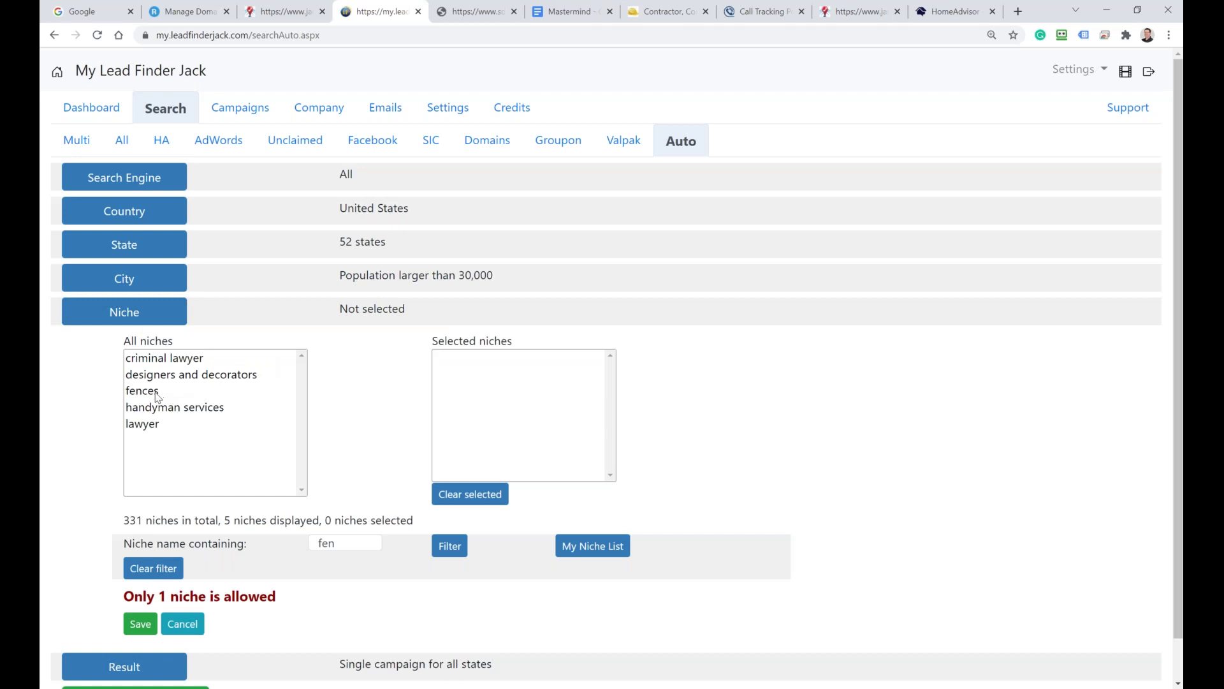
{"action": "left_click", "coordinate": [158, 392]}
{"action": "left_click", "coordinate": [140, 624]}
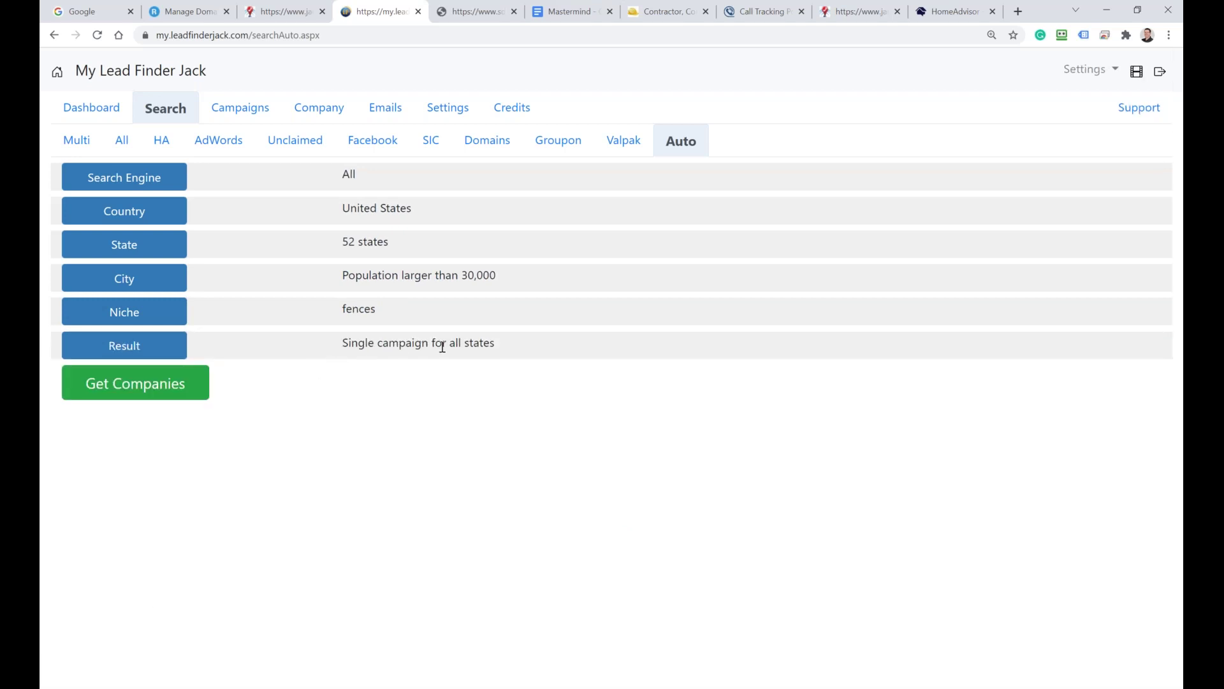
Step: Get companies, name the search 'United States All States - Fences' and start the multi search
{"action": "left_click", "coordinate": [155, 388]}
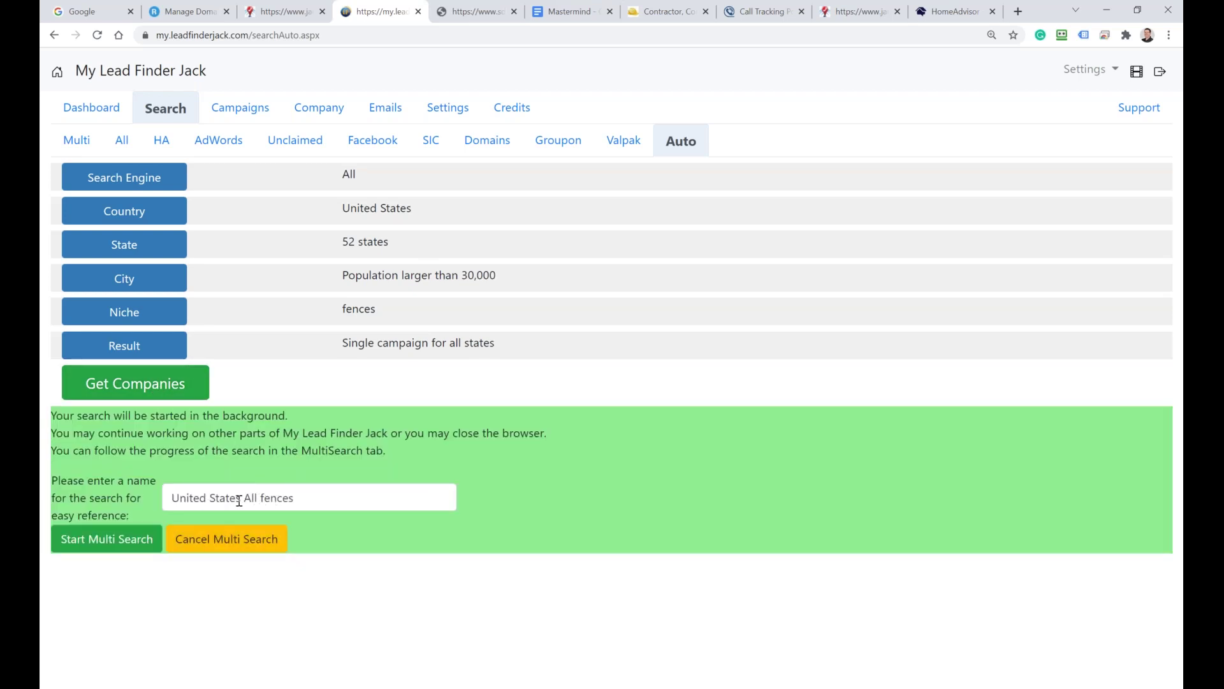
{"action": "left_click", "coordinate": [259, 497]}
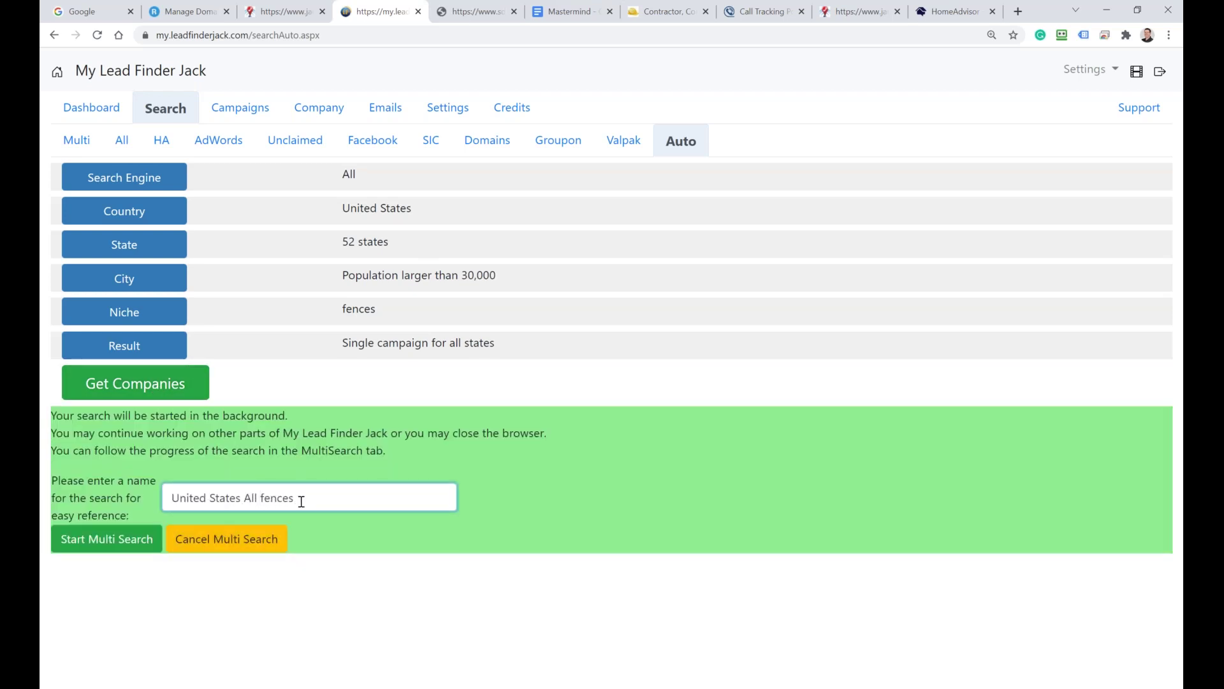
{"action": "type", "text": "States -"}
{"action": "key", "text": "Delete"}
{"action": "type", "text": "F"}
{"action": "left_click", "coordinate": [97, 538]}
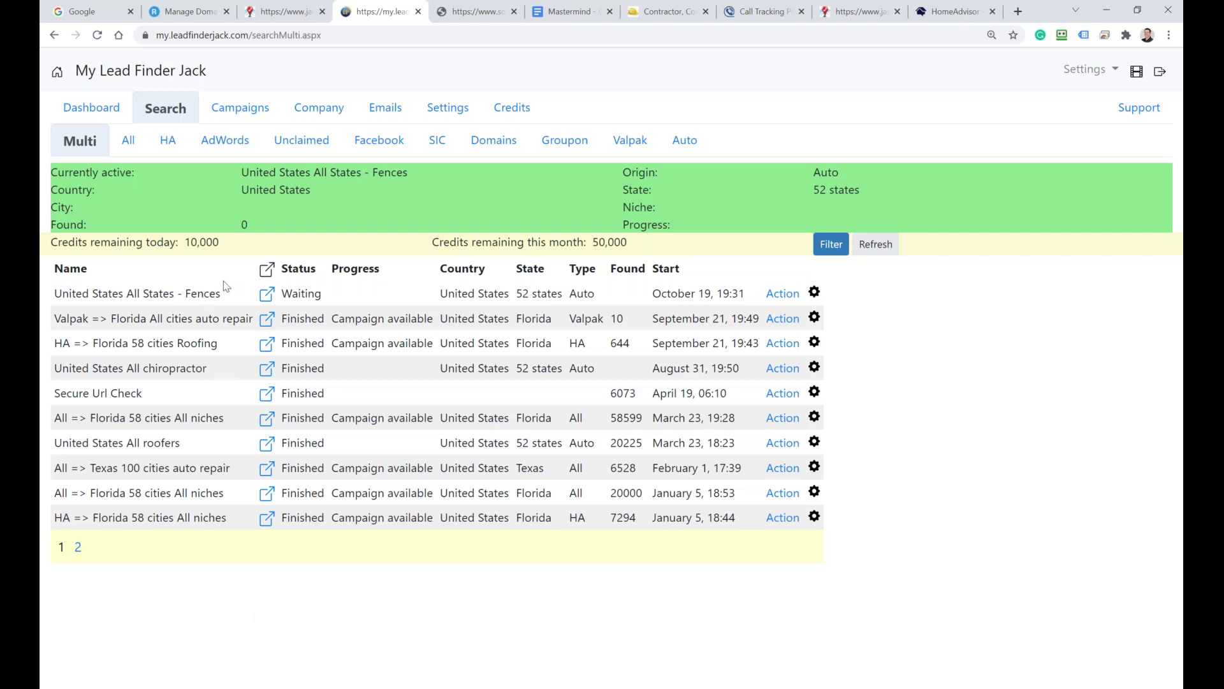
Step: Check the queued Fences search in the Multi list, then return to the Mastermind document
{"action": "left_click_drag", "start_coordinate": [223, 293], "coordinate": [186, 294]}
{"action": "left_click", "coordinate": [303, 550]}
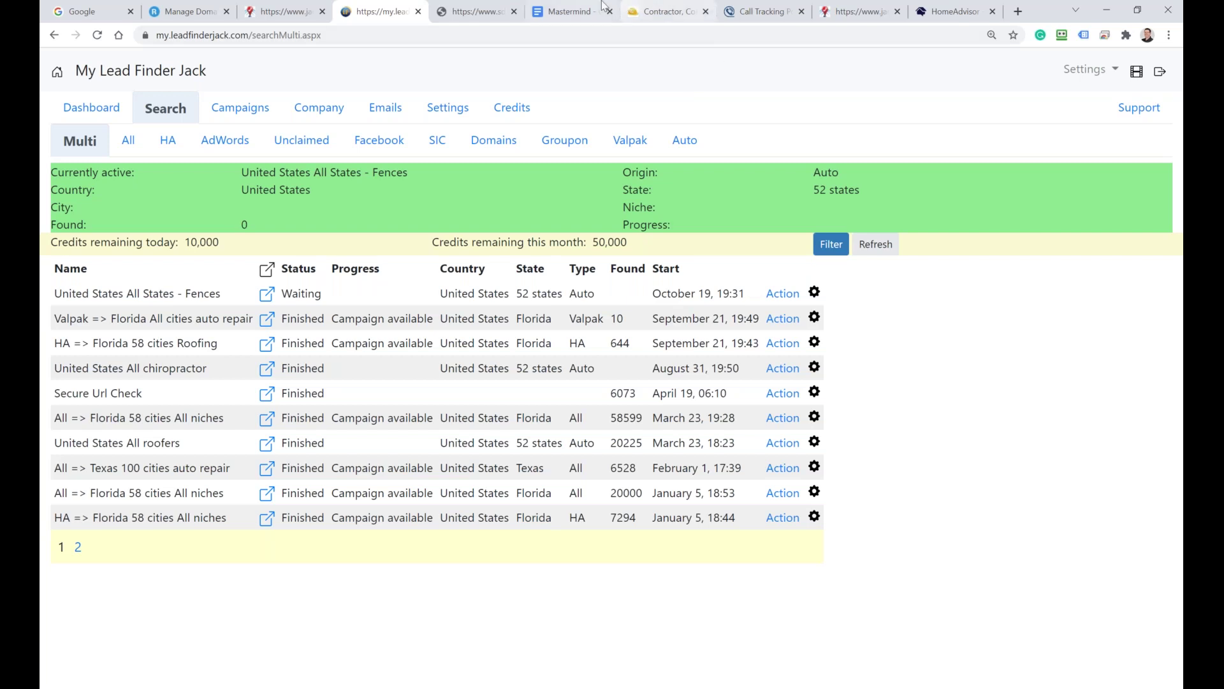
{"action": "left_click", "coordinate": [580, 15]}
Step: Highlight Fence Contractor, Plumber, Auto Repair and All Home Service in the niche list, then return to the lead finder
{"action": "left_click", "coordinate": [435, 307]}
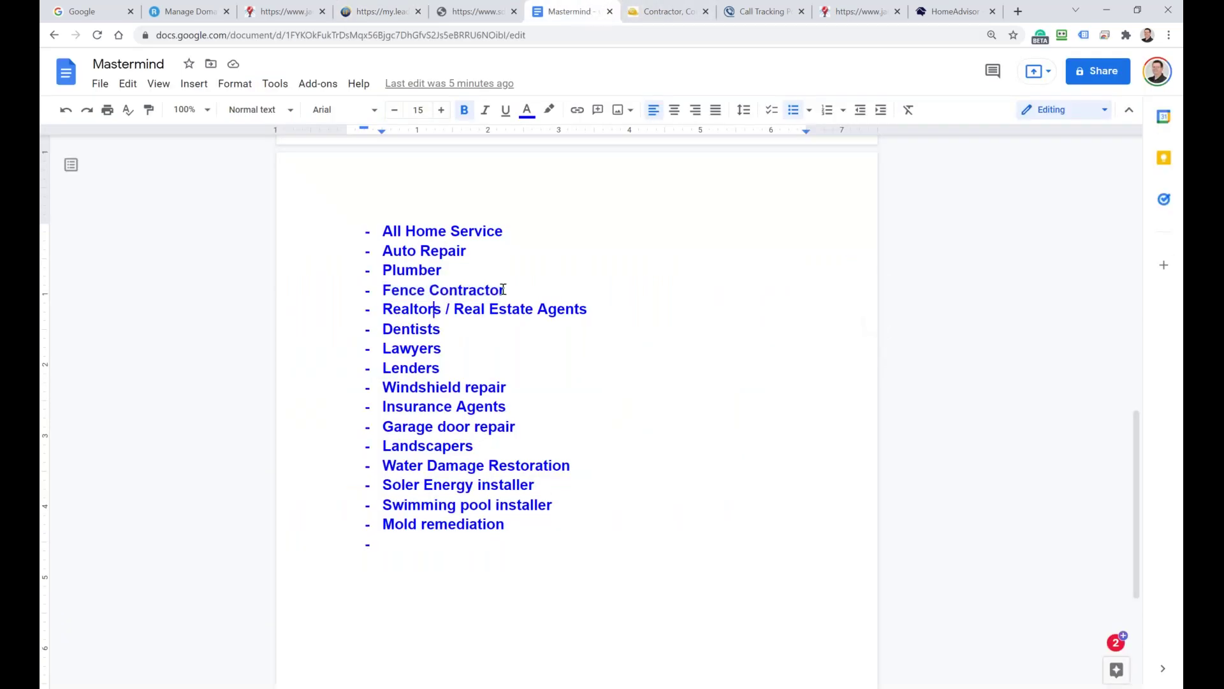
{"action": "left_click_drag", "start_coordinate": [503, 290], "coordinate": [383, 290]}
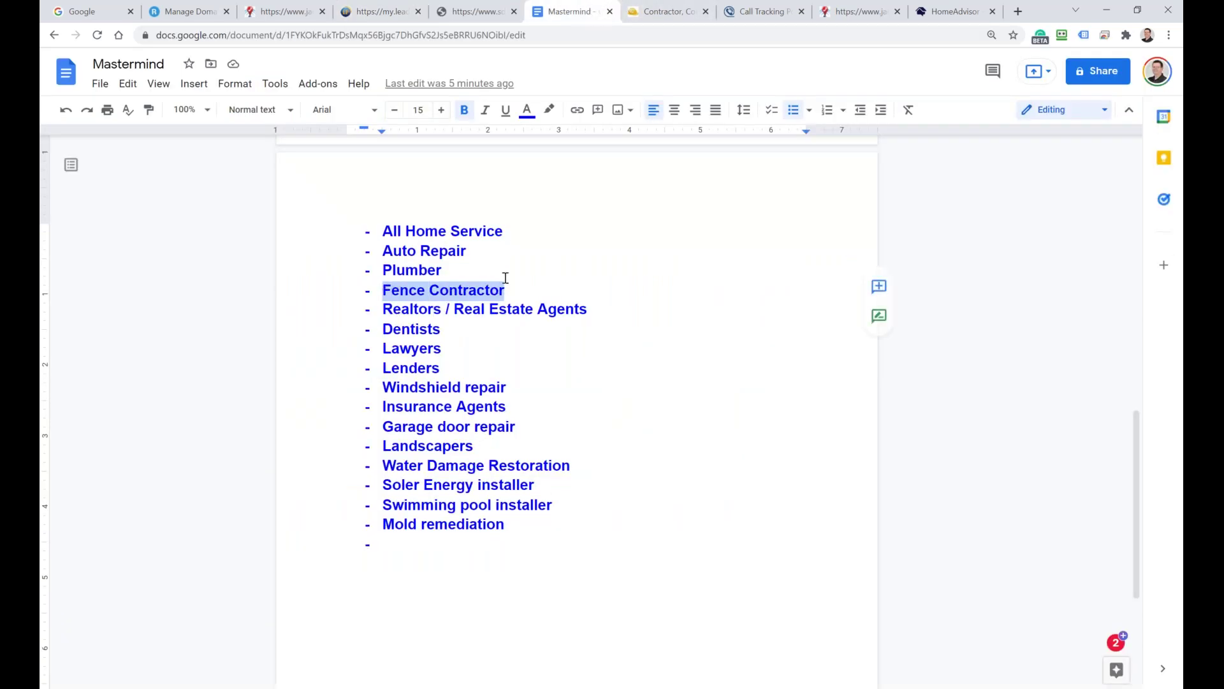
{"action": "left_click_drag", "start_coordinate": [444, 265], "coordinate": [383, 270]}
{"action": "left_click_drag", "start_coordinate": [466, 251], "coordinate": [385, 252]}
{"action": "left_click_drag", "start_coordinate": [503, 230], "coordinate": [385, 233]}
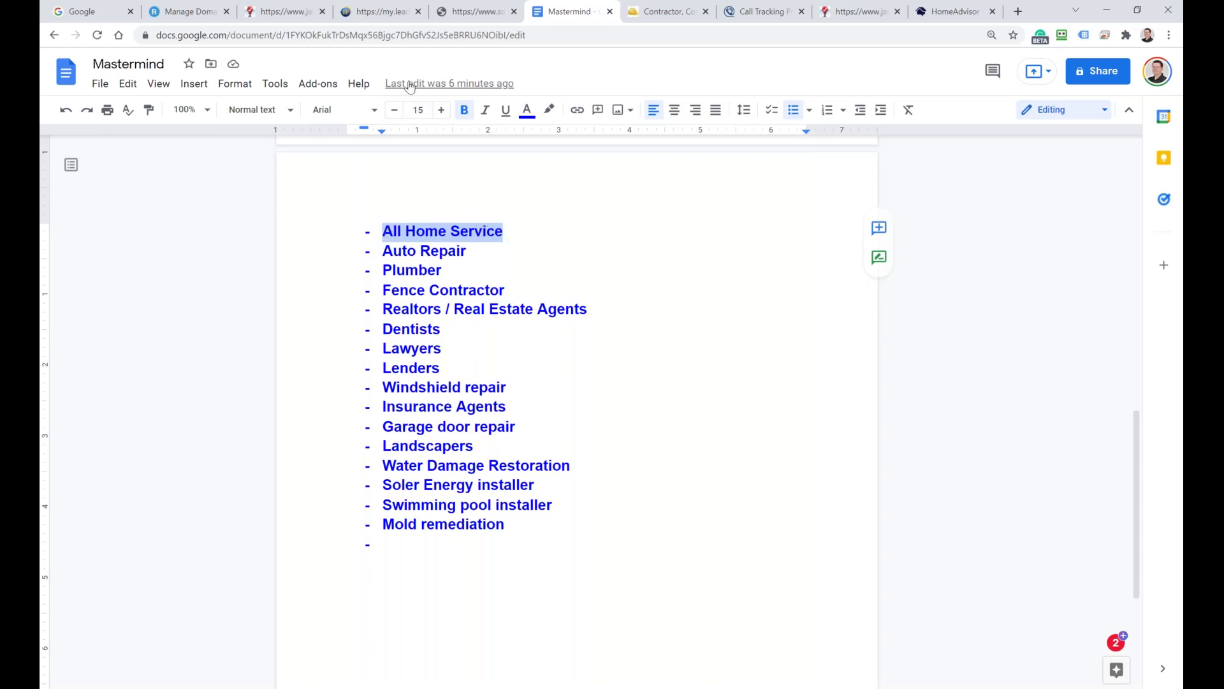
{"action": "left_click", "coordinate": [363, 13]}
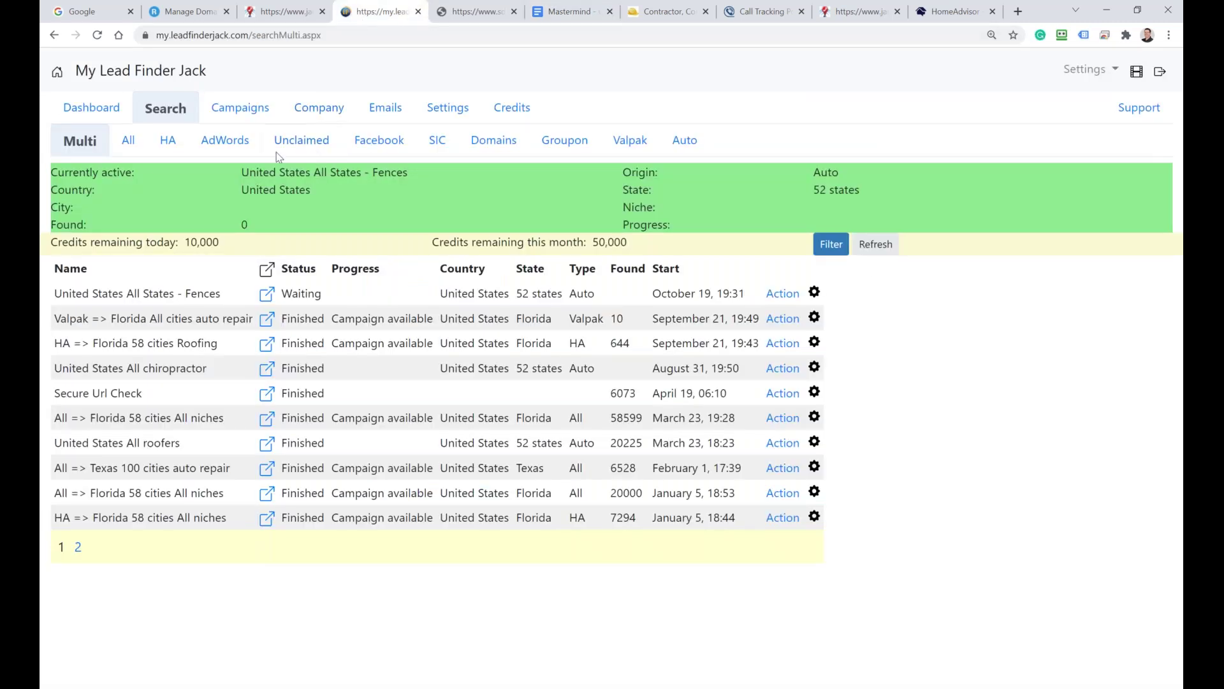
Step: In the HA search, set the state to Texas
{"action": "left_click", "coordinate": [168, 141]}
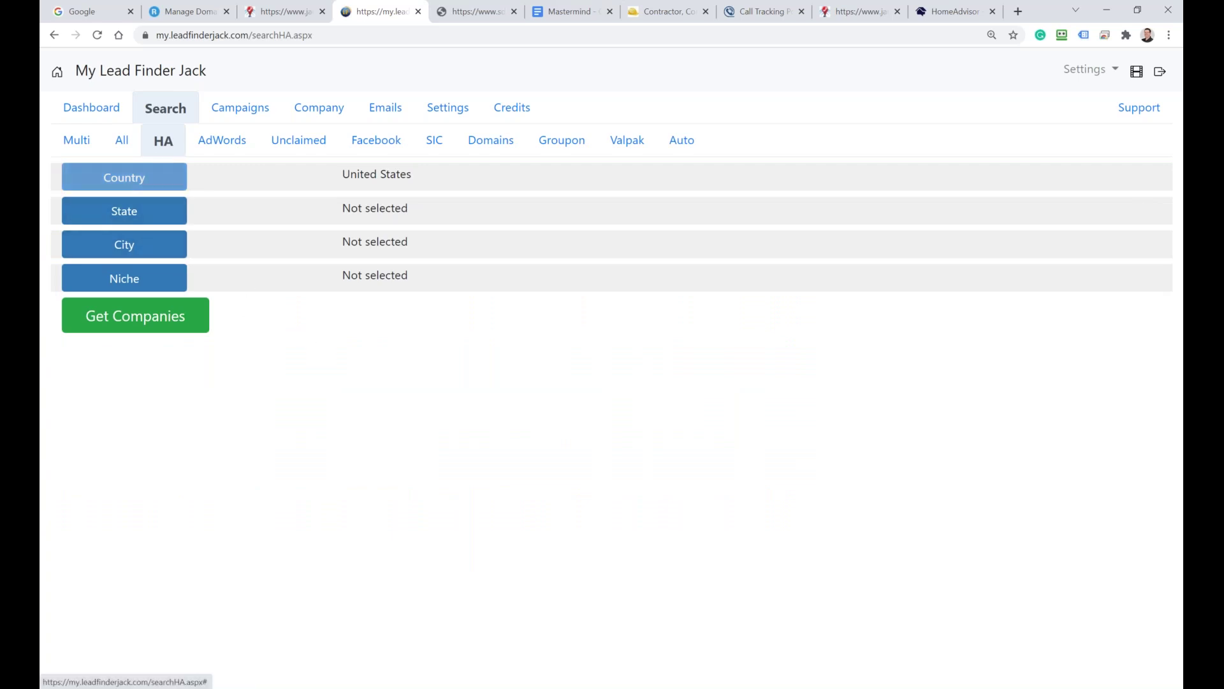
{"action": "left_click", "coordinate": [151, 217]}
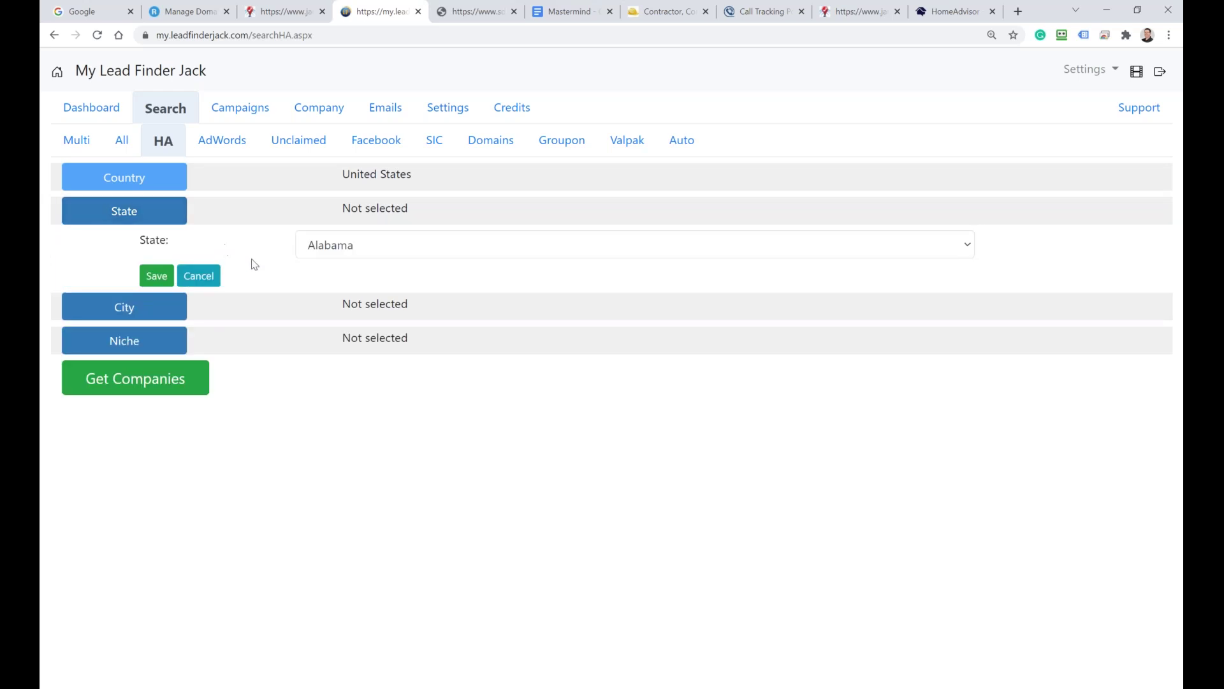
{"action": "left_click", "coordinate": [346, 245]}
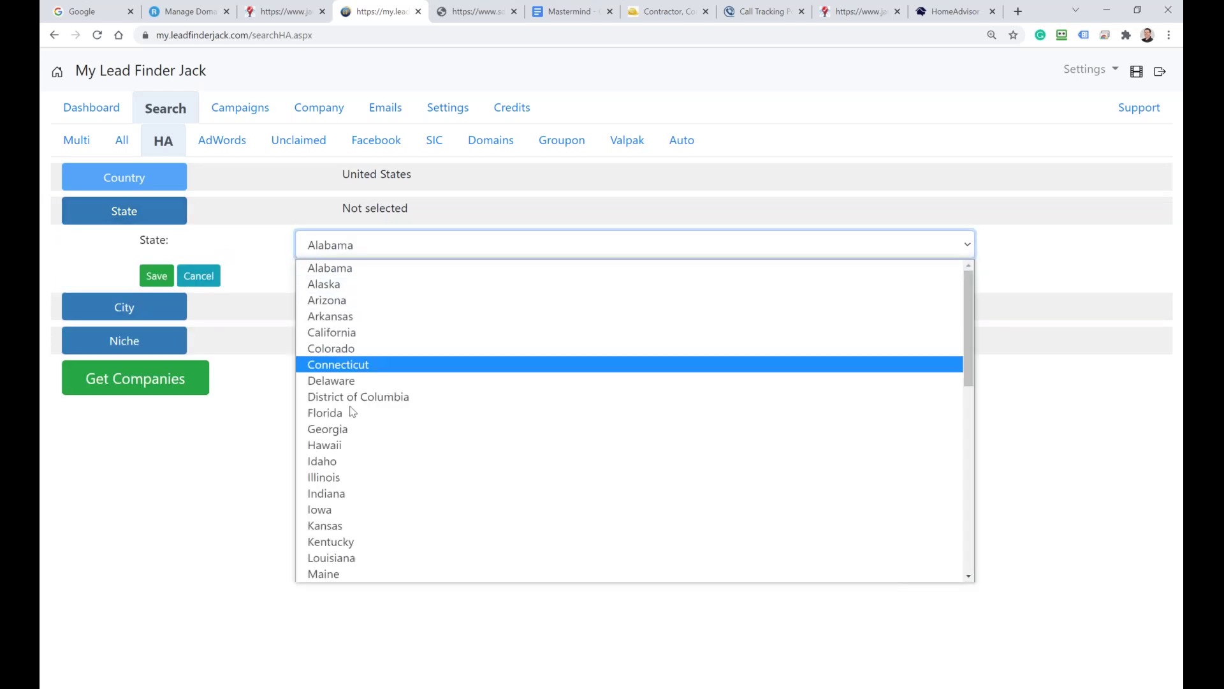
{"action": "scroll", "coordinate": [355, 395], "scroll_direction": "down", "scroll_amount": 3}
{"action": "scroll", "coordinate": [356, 402], "scroll_direction": "down", "scroll_amount": 5}
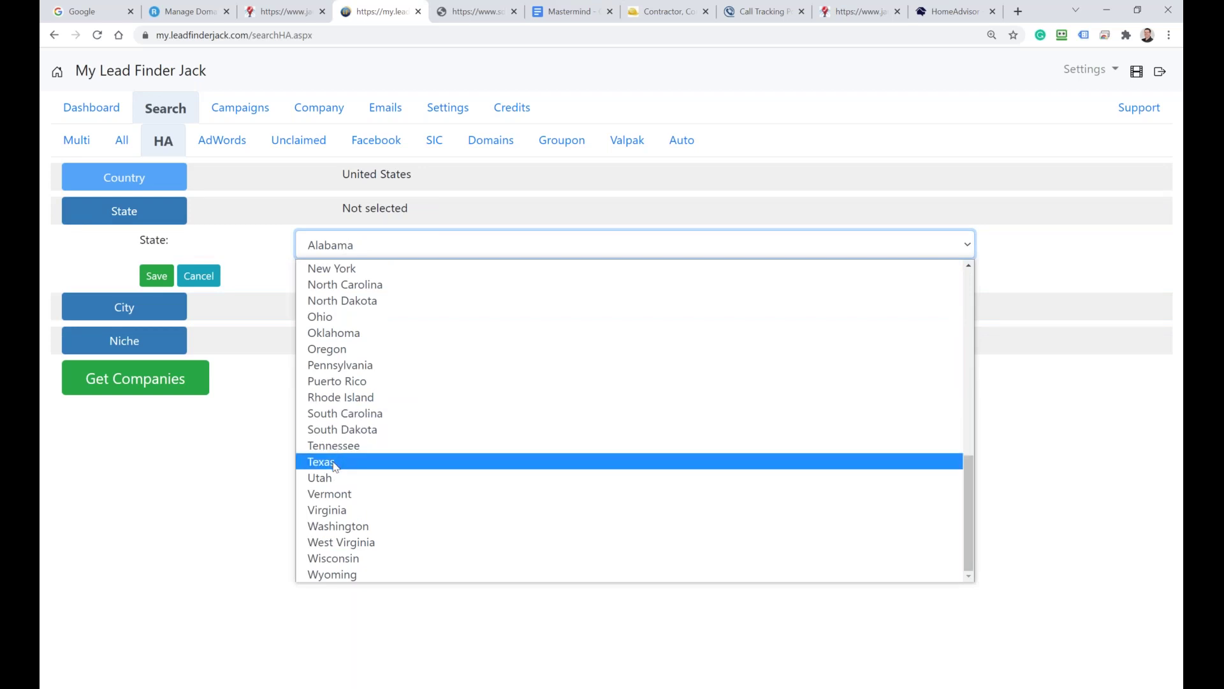
{"action": "left_click", "coordinate": [330, 460]}
{"action": "left_click", "coordinate": [153, 274]}
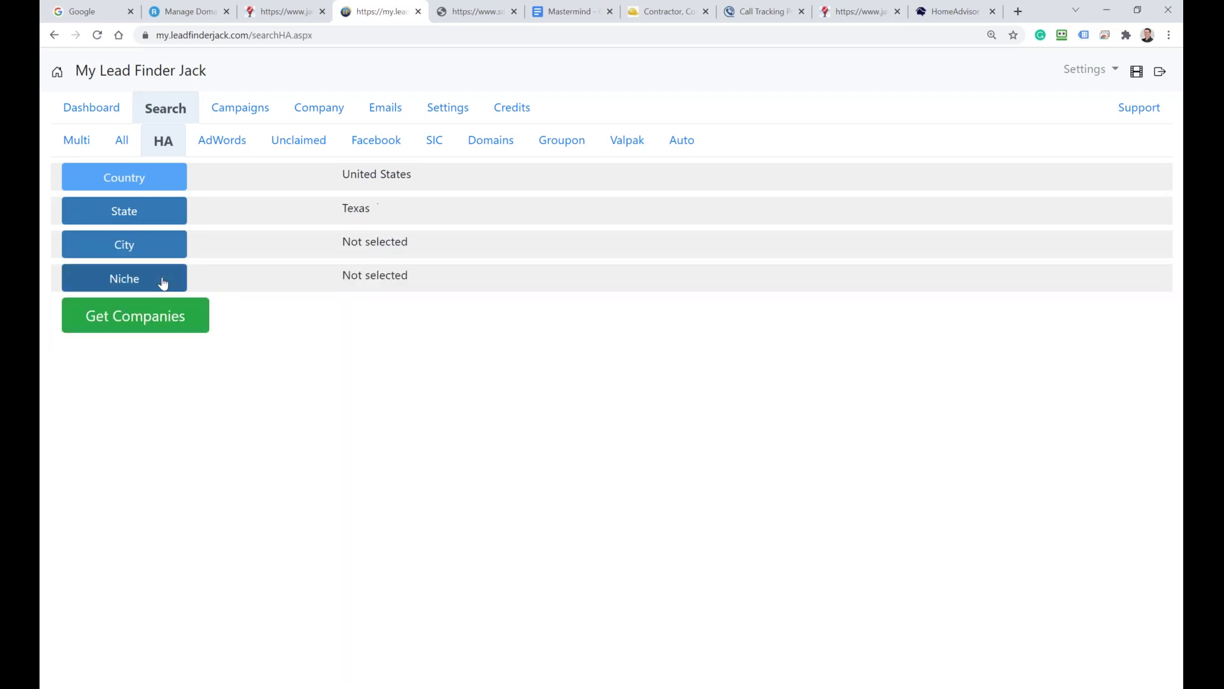
Step: Include all cities and all niches, then run Get Companies for Texas
{"action": "left_click", "coordinate": [151, 254]}
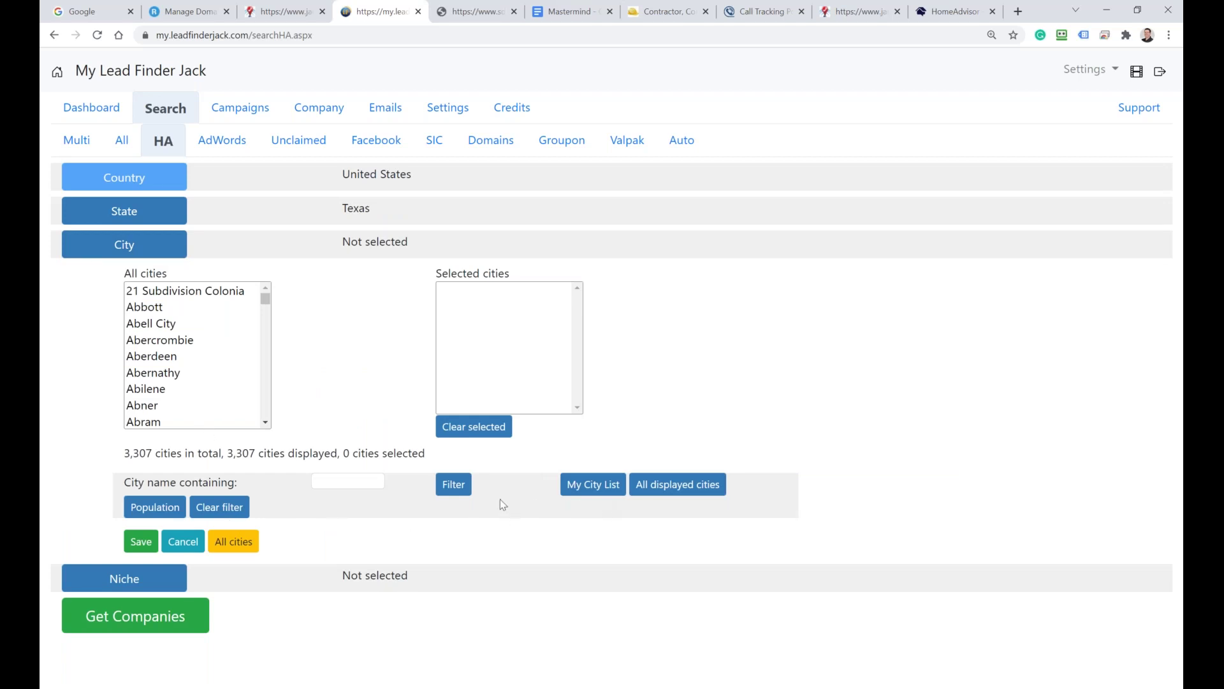
{"action": "left_click", "coordinate": [235, 544]}
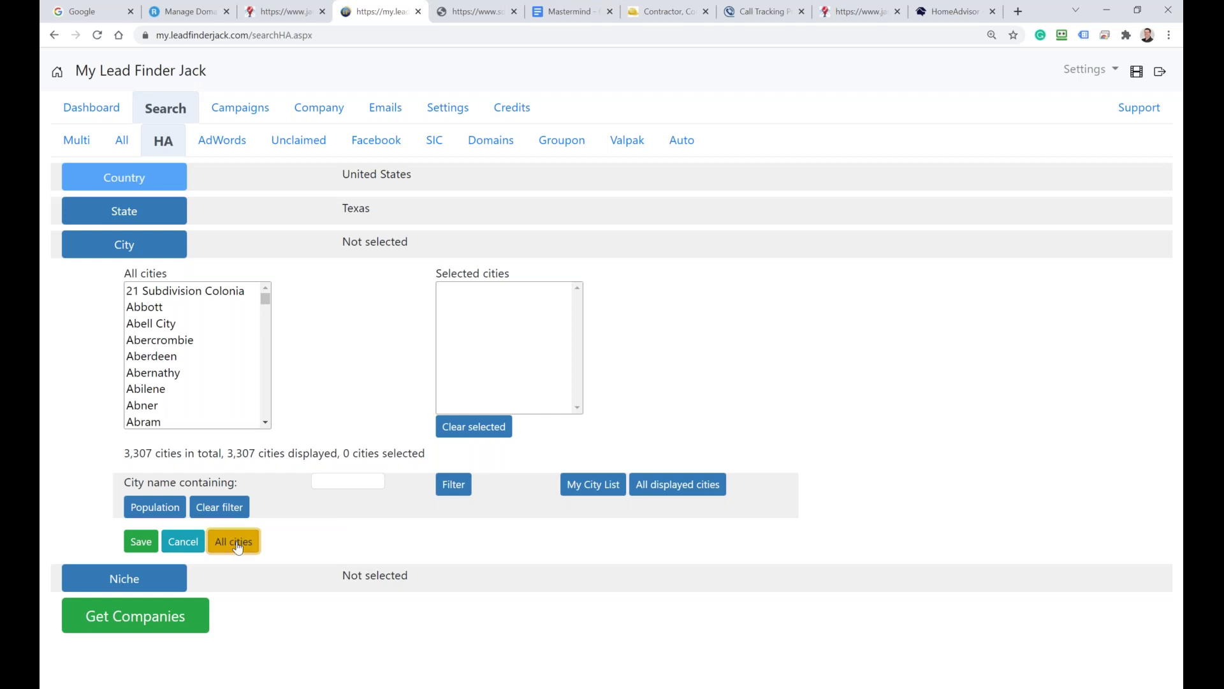
{"action": "left_click", "coordinate": [137, 276]}
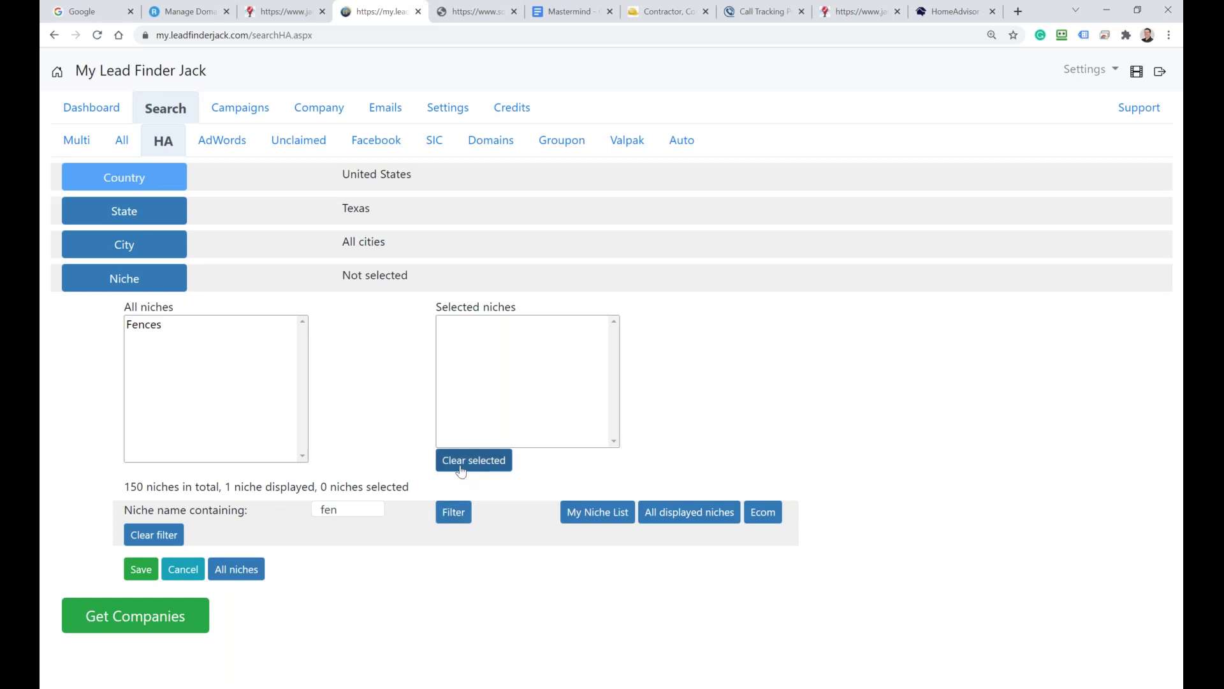
{"action": "left_click", "coordinate": [163, 536]}
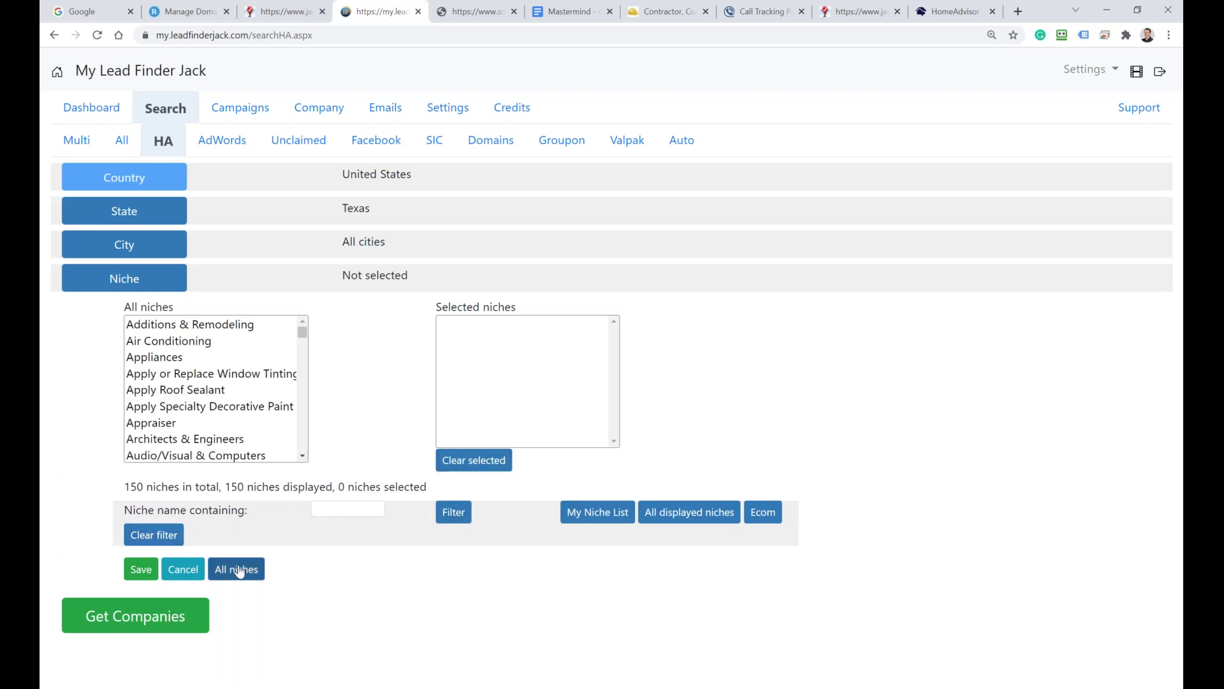
{"action": "left_click", "coordinate": [236, 569]}
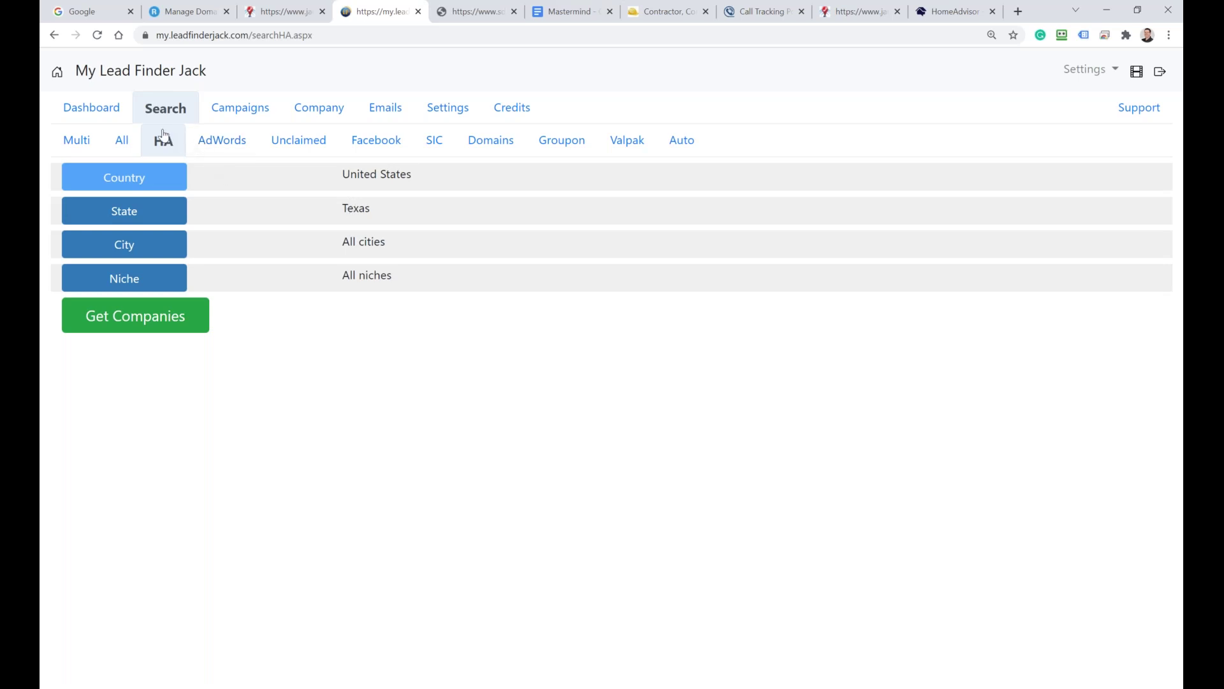
{"action": "left_click_drag", "start_coordinate": [342, 208], "coordinate": [387, 243]}
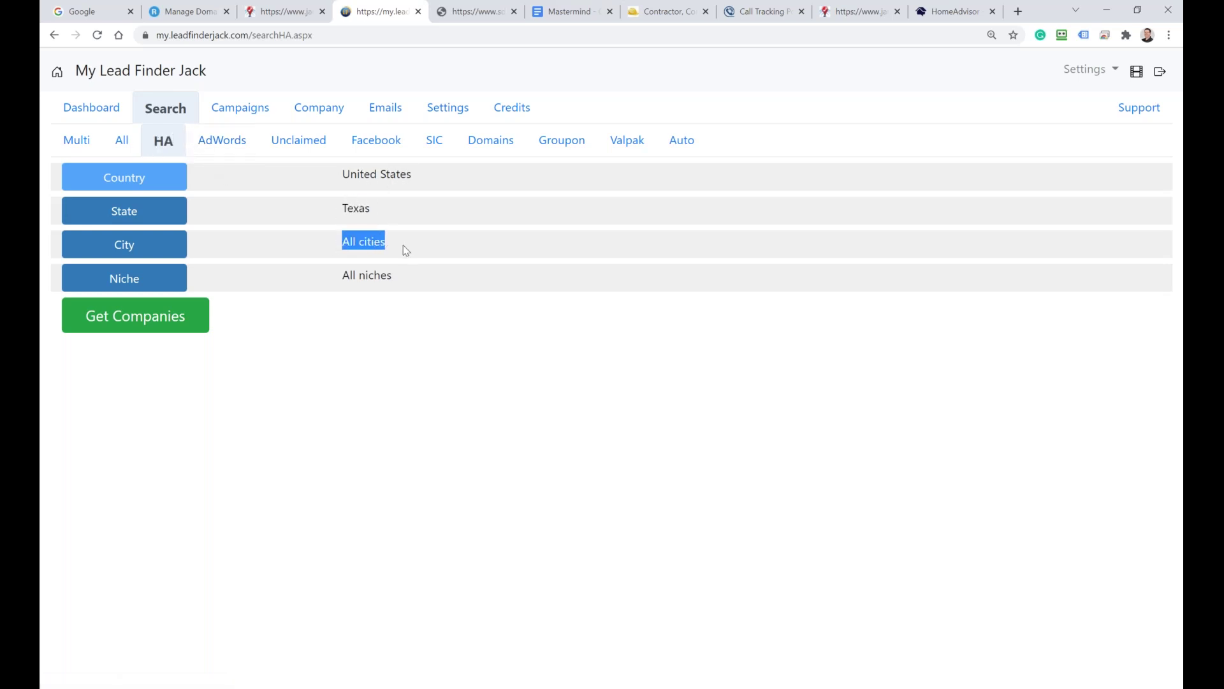
{"action": "left_click", "coordinate": [104, 329]}
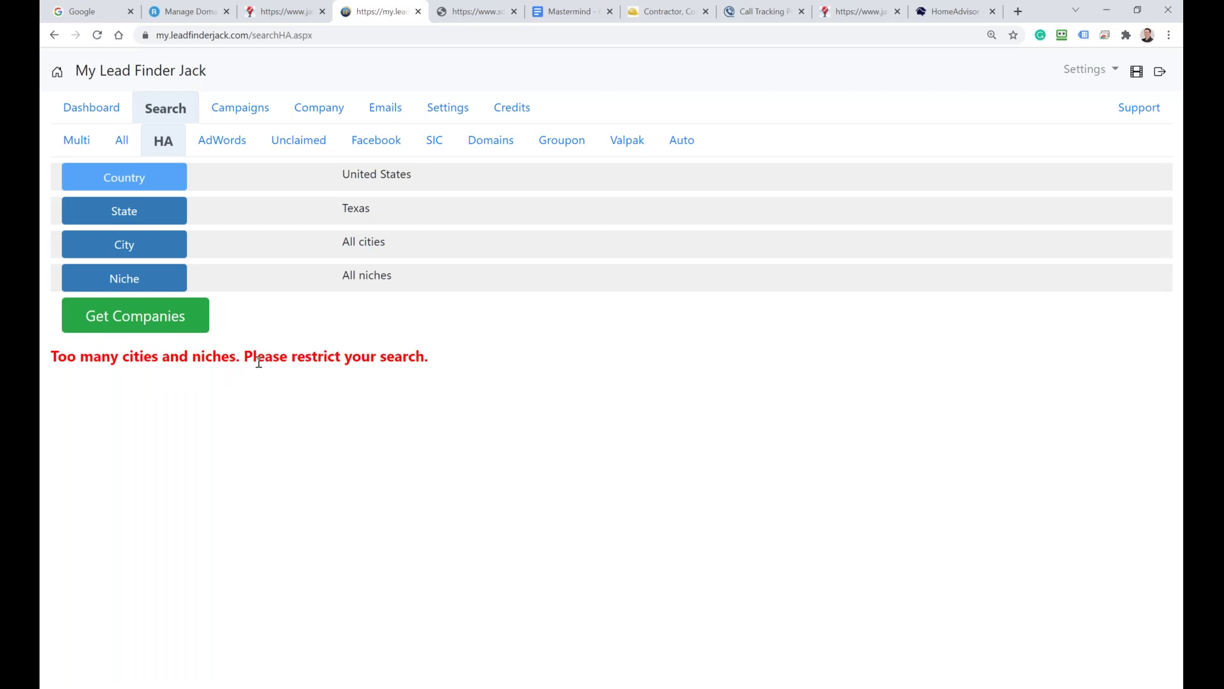
Step: Limit the Texas cities to those with population over 30000 and retry the company search
{"action": "left_click", "coordinate": [155, 250]}
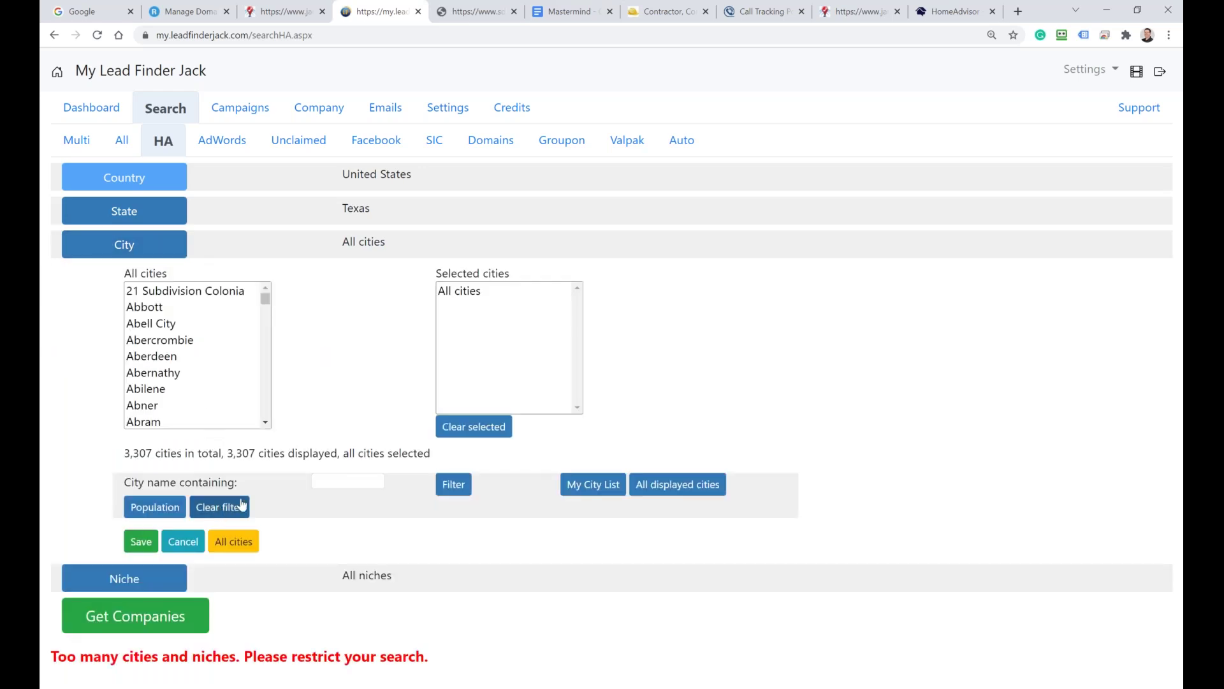
{"action": "left_click", "coordinate": [178, 509]}
{"action": "left_click", "coordinate": [385, 434]}
{"action": "type", "text": "30000"}
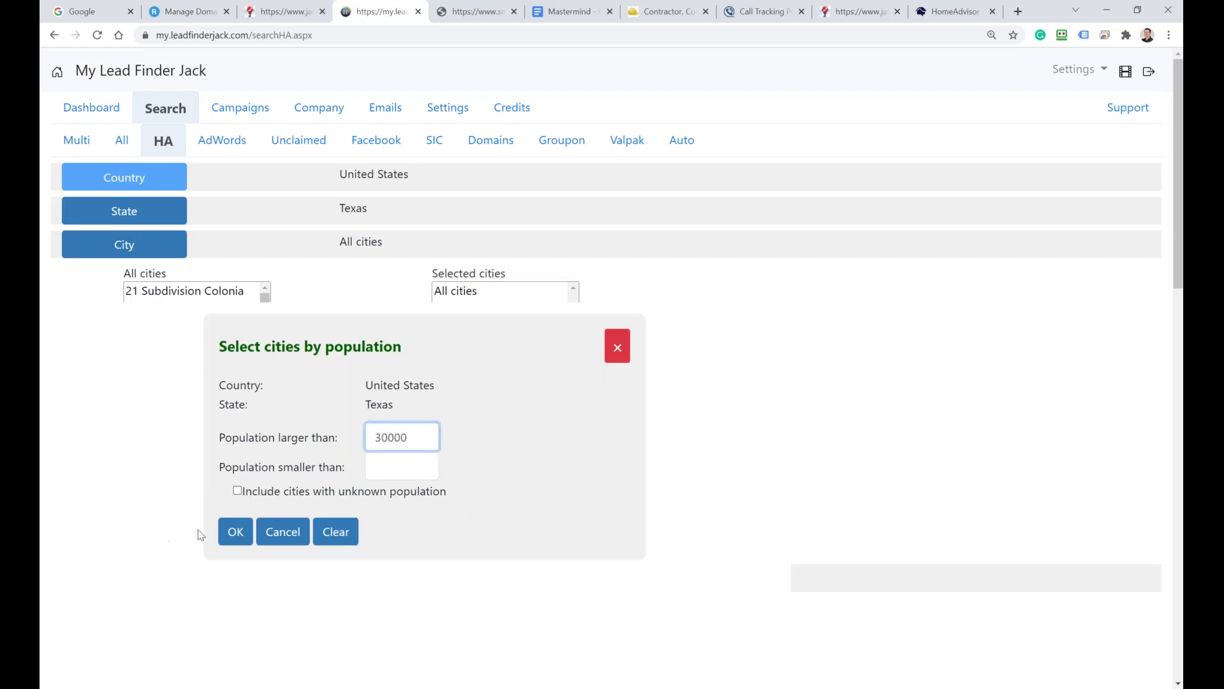
{"action": "left_click", "coordinate": [231, 531]}
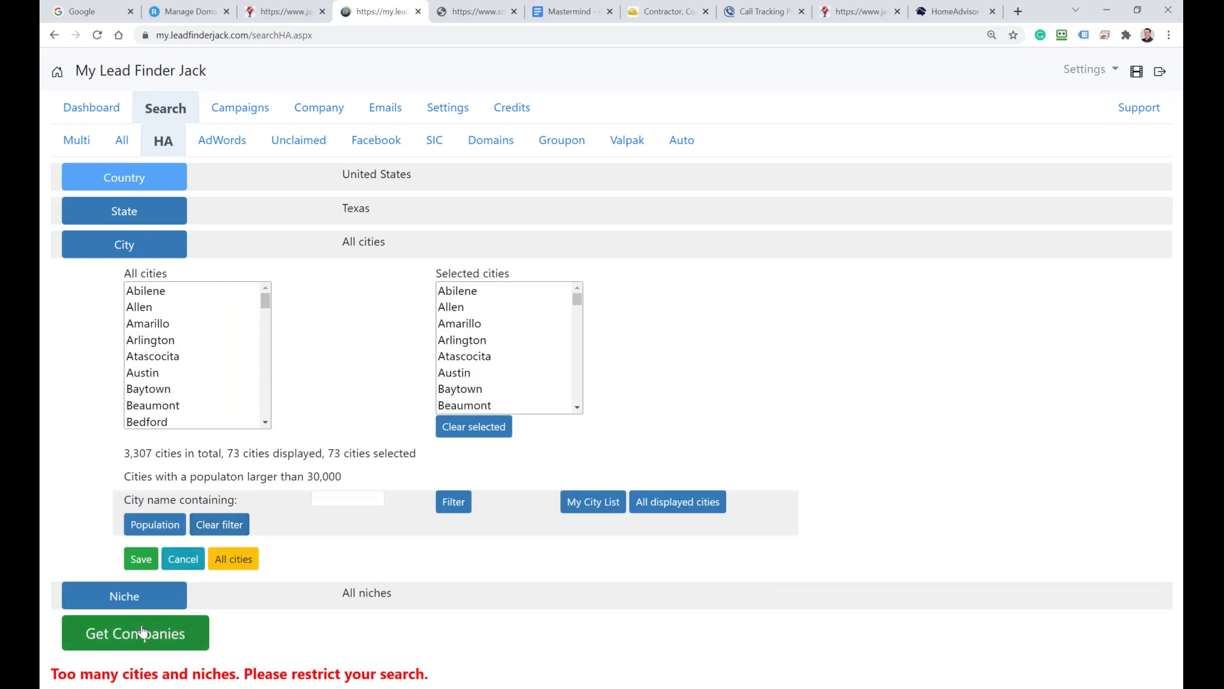
{"action": "left_click", "coordinate": [141, 631]}
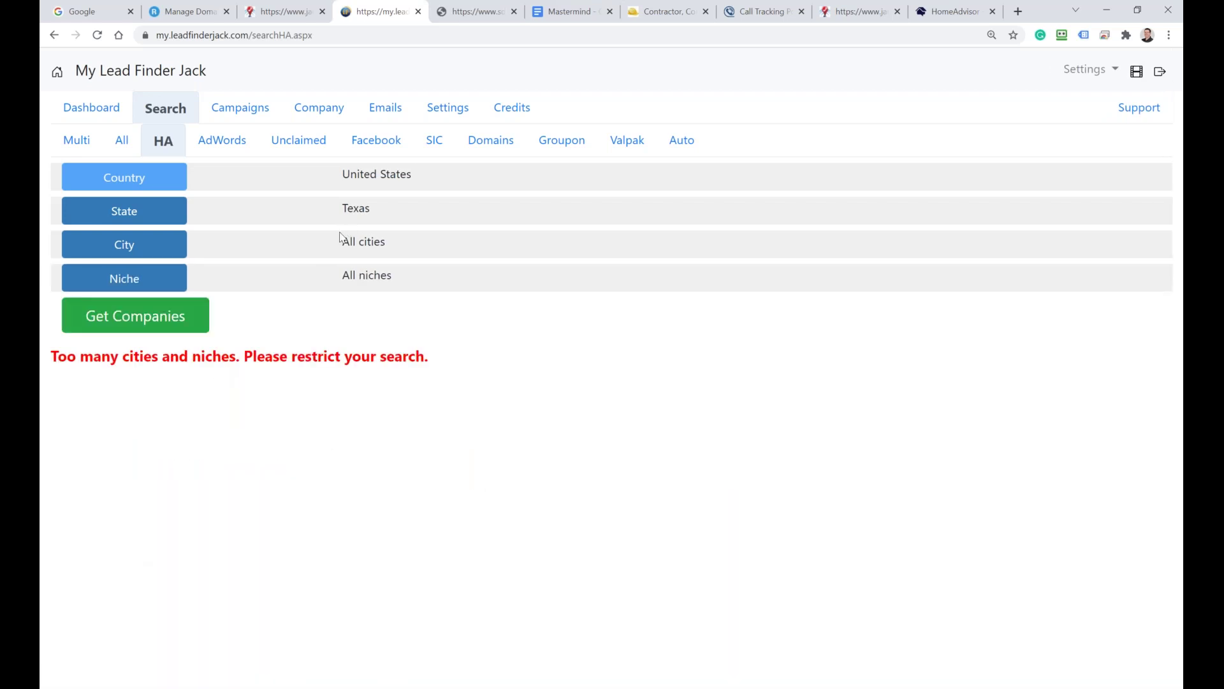
Step: Reapply the over-30000 filter, save the 73 cities, and launch the background multi search
{"action": "left_click", "coordinate": [121, 246]}
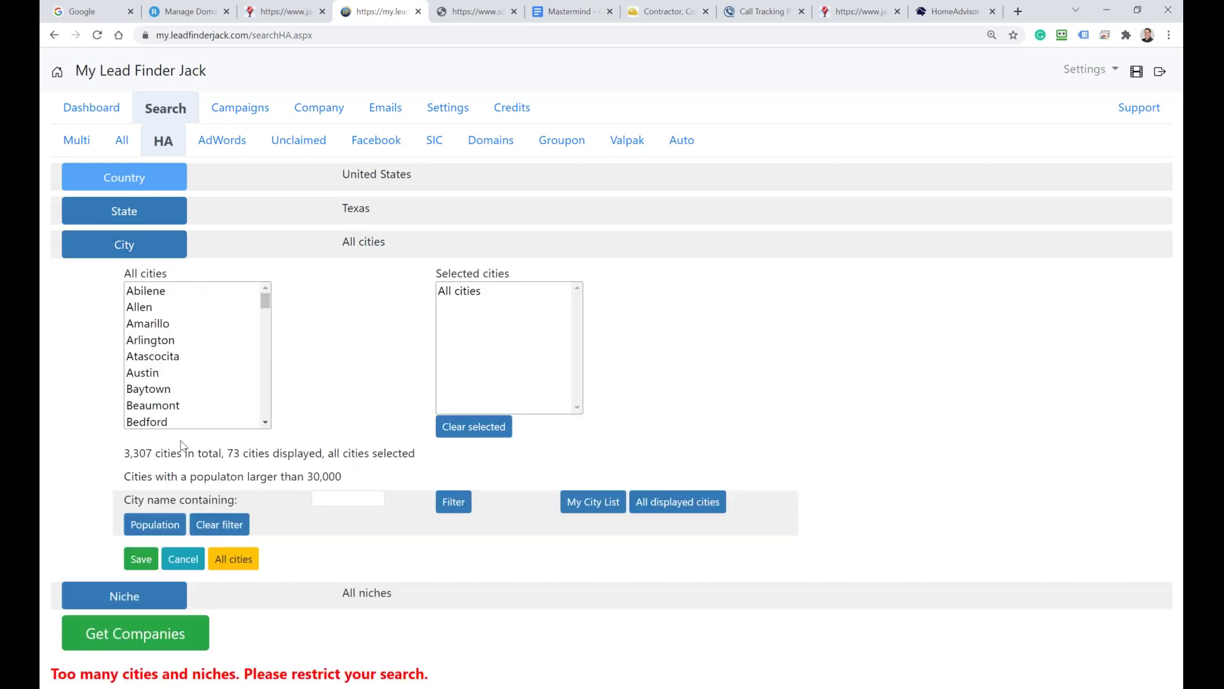
{"action": "left_click", "coordinate": [169, 524]}
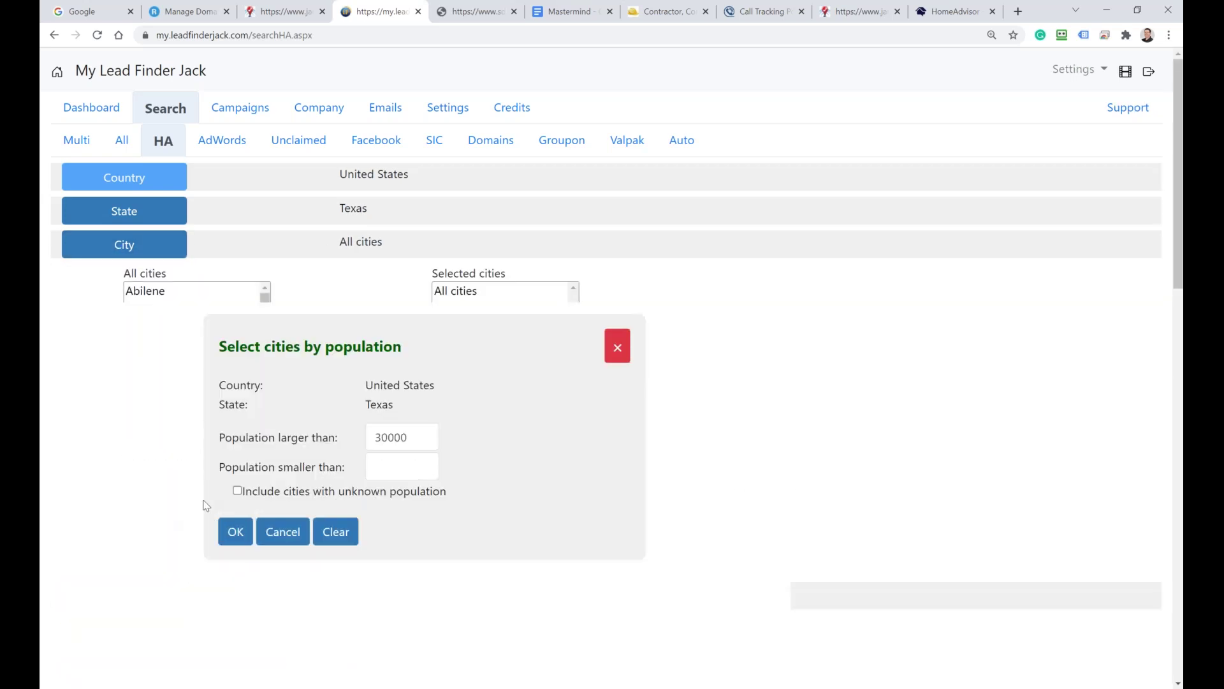
{"action": "left_click", "coordinate": [235, 534]}
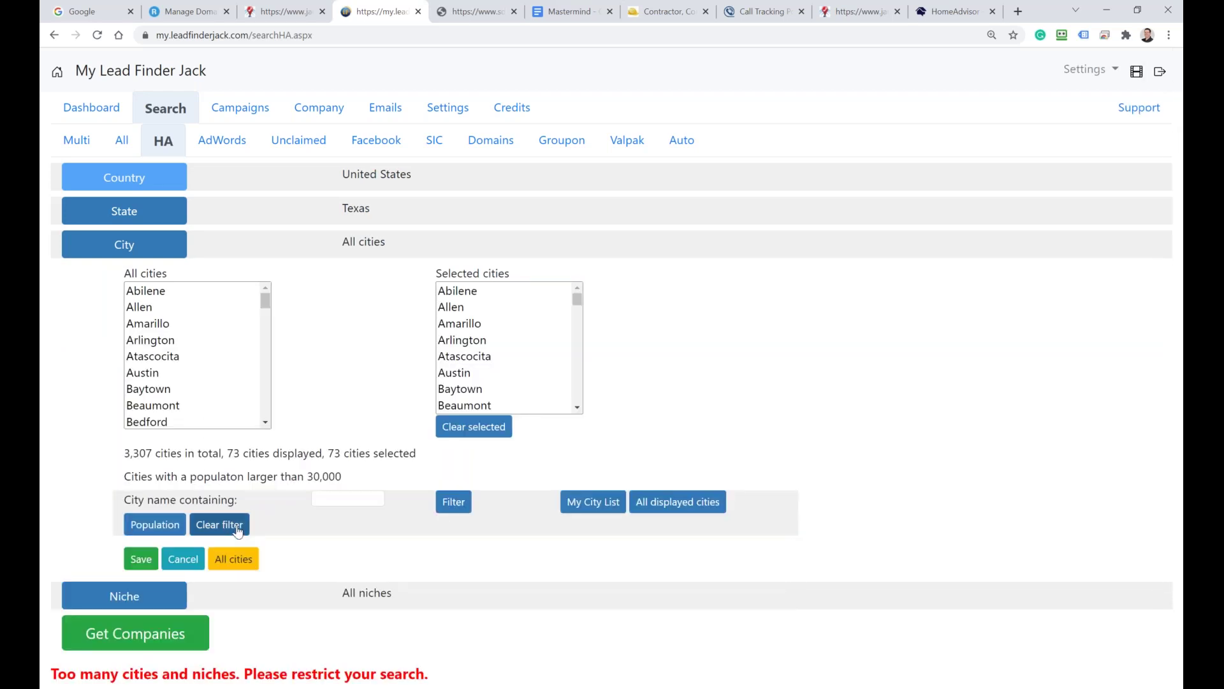
{"action": "left_click", "coordinate": [141, 559]}
{"action": "left_click", "coordinate": [164, 319]}
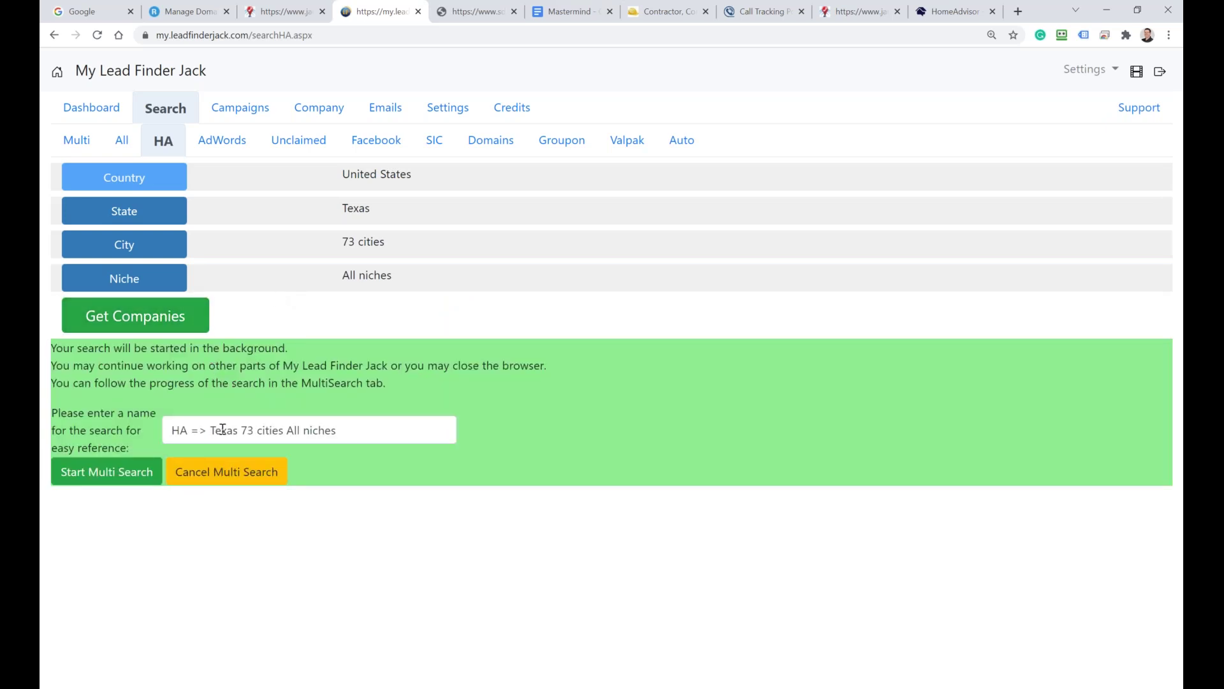
{"action": "left_click", "coordinate": [136, 477]}
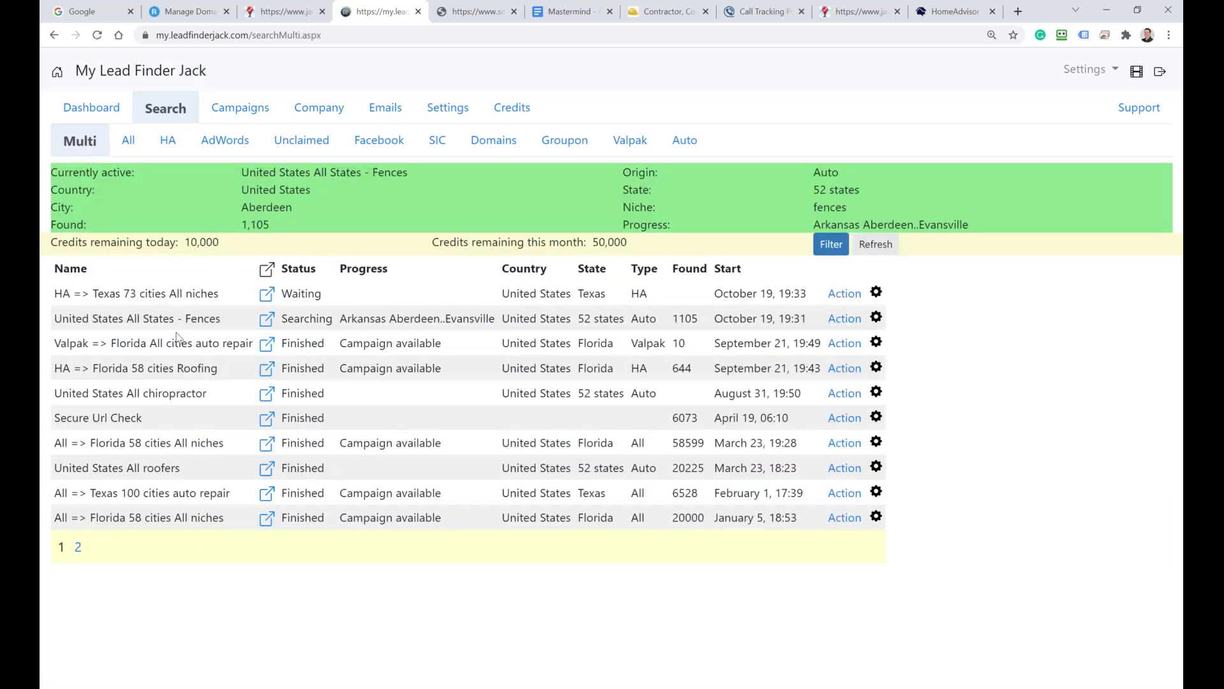
Step: Review the Fences search entries in the Multi list, then return to the Mastermind document
{"action": "left_click_drag", "start_coordinate": [186, 318], "coordinate": [210, 319]}
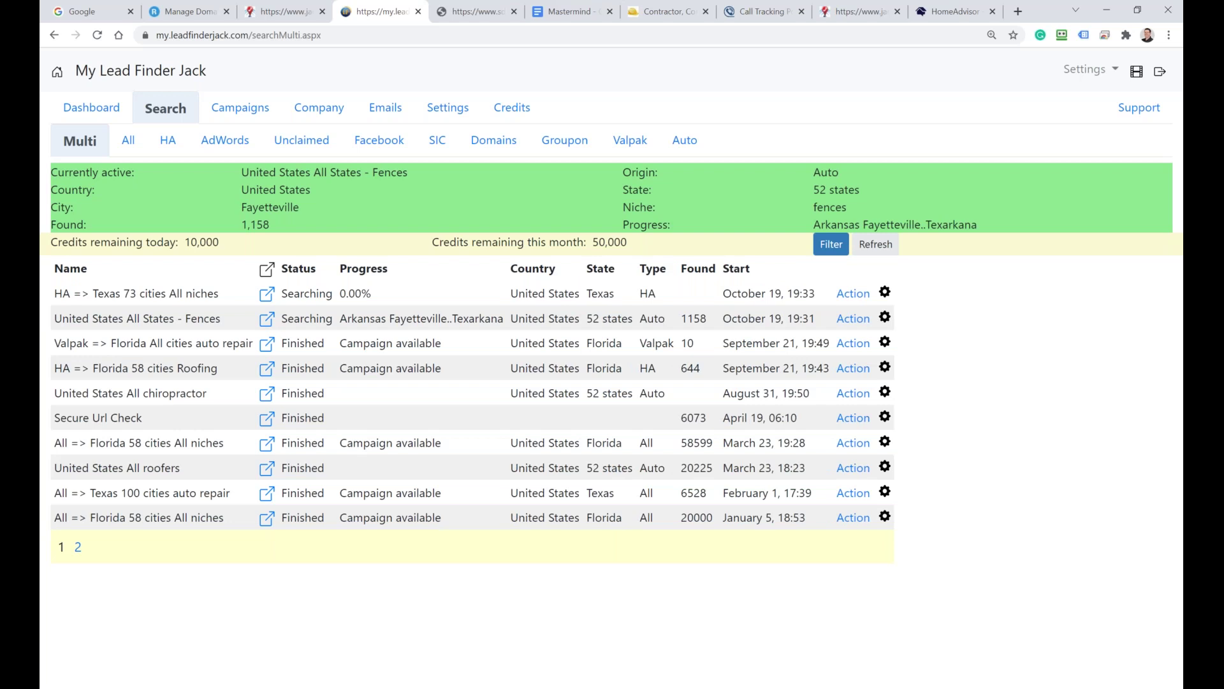
{"action": "left_click_drag", "start_coordinate": [700, 318], "coordinate": [526, 294]}
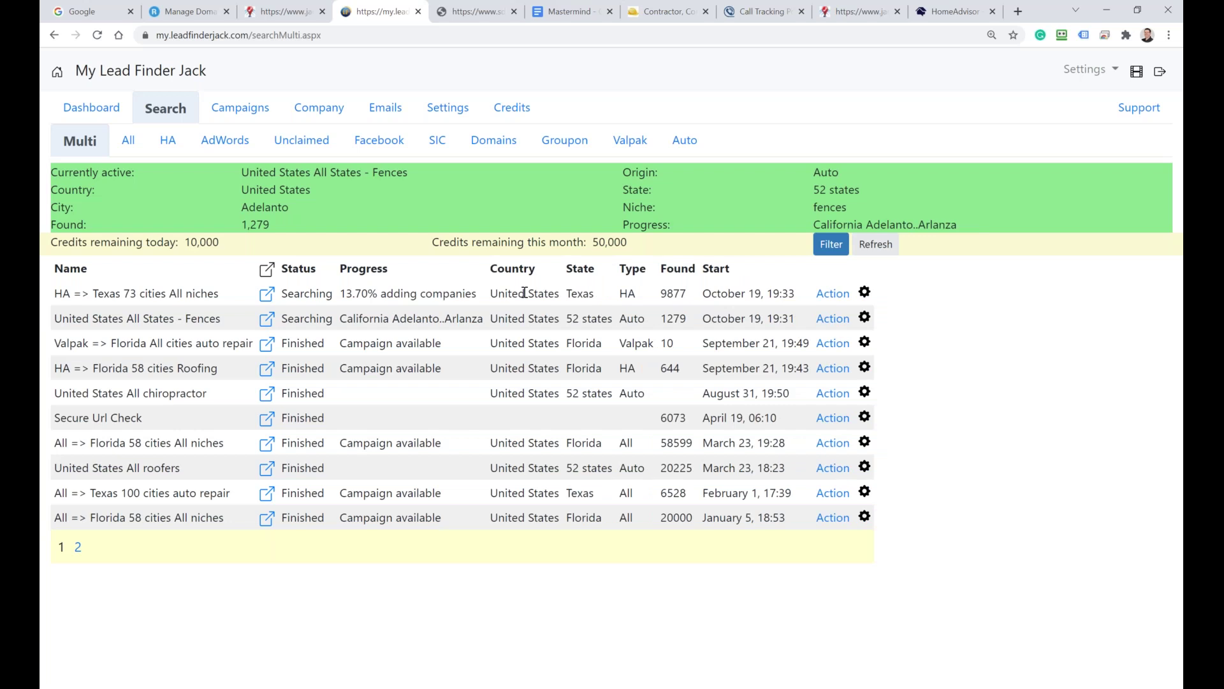
{"action": "left_click", "coordinate": [574, 12]}
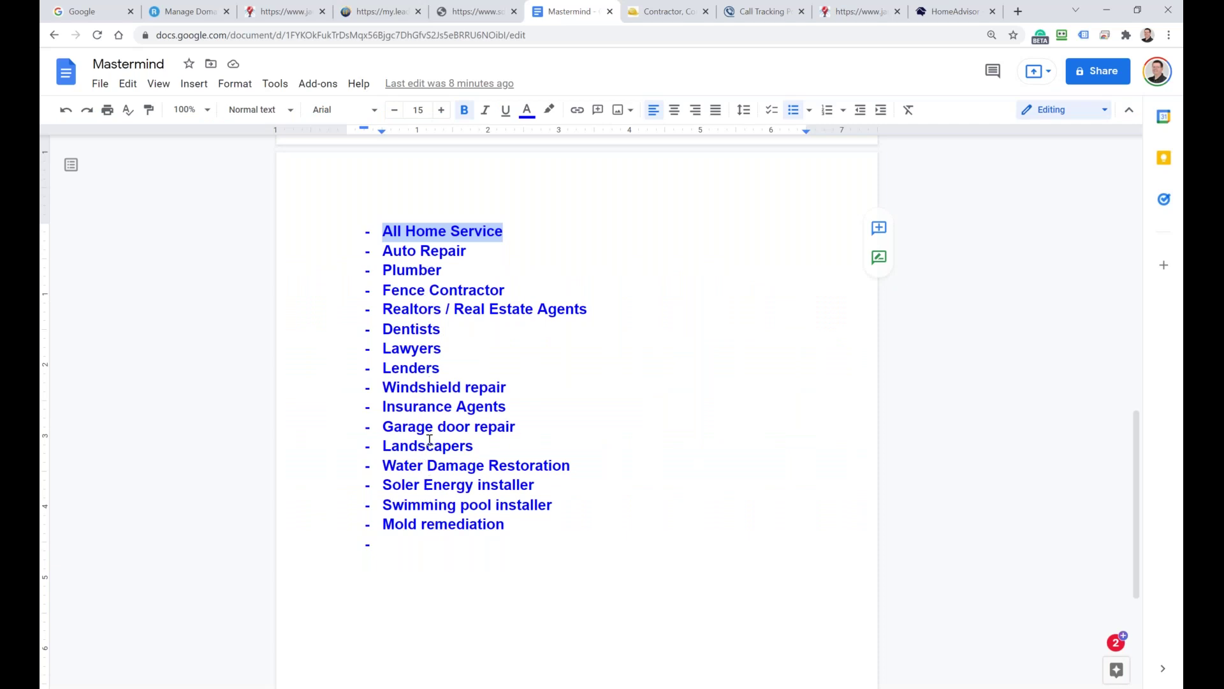
Step: Select the 'Soler Energy installer' niche in the Mastermind list and open a new browser tab
{"action": "left_click_drag", "start_coordinate": [536, 485], "coordinate": [382, 488]}
{"action": "key", "text": "ctrl+c"}
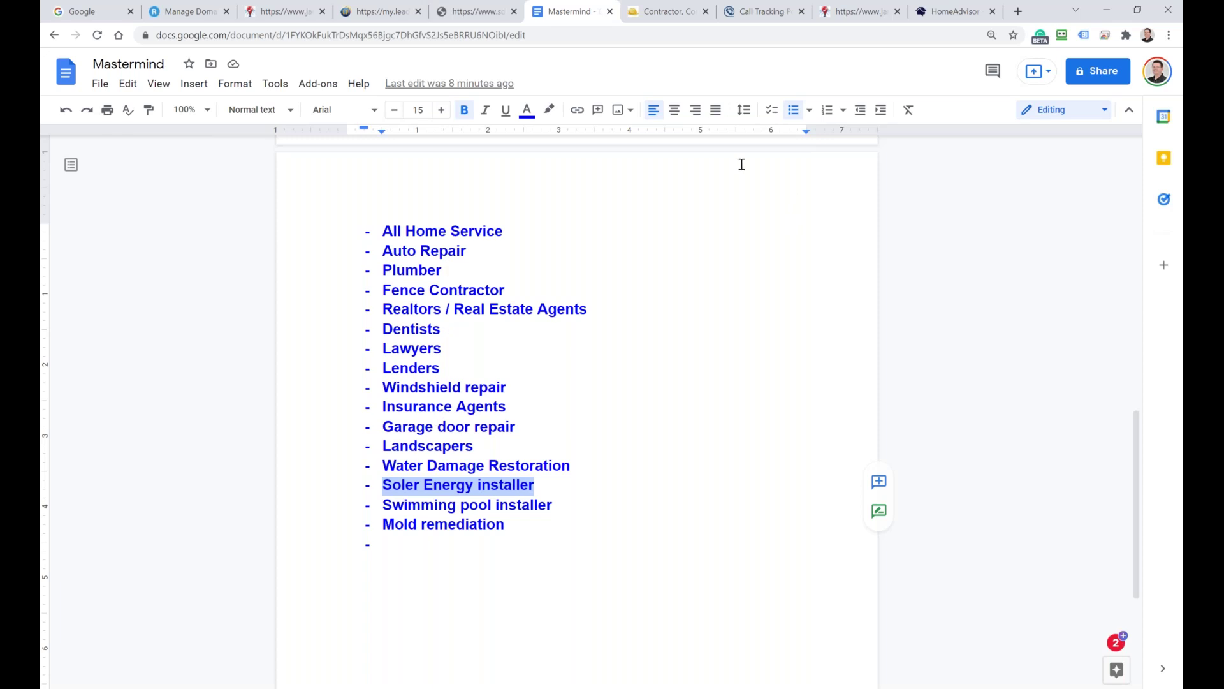
{"action": "left_click", "coordinate": [1019, 11]}
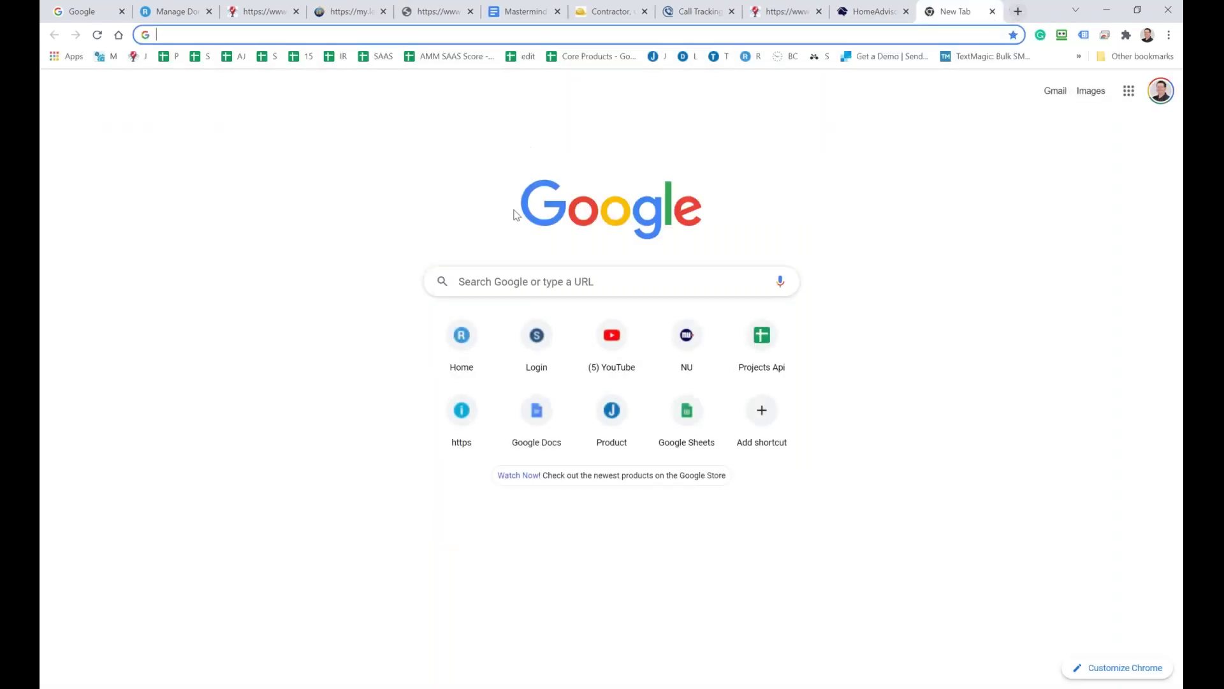
{"action": "left_click", "coordinate": [495, 276]}
{"action": "key", "text": "ctrl+v"}
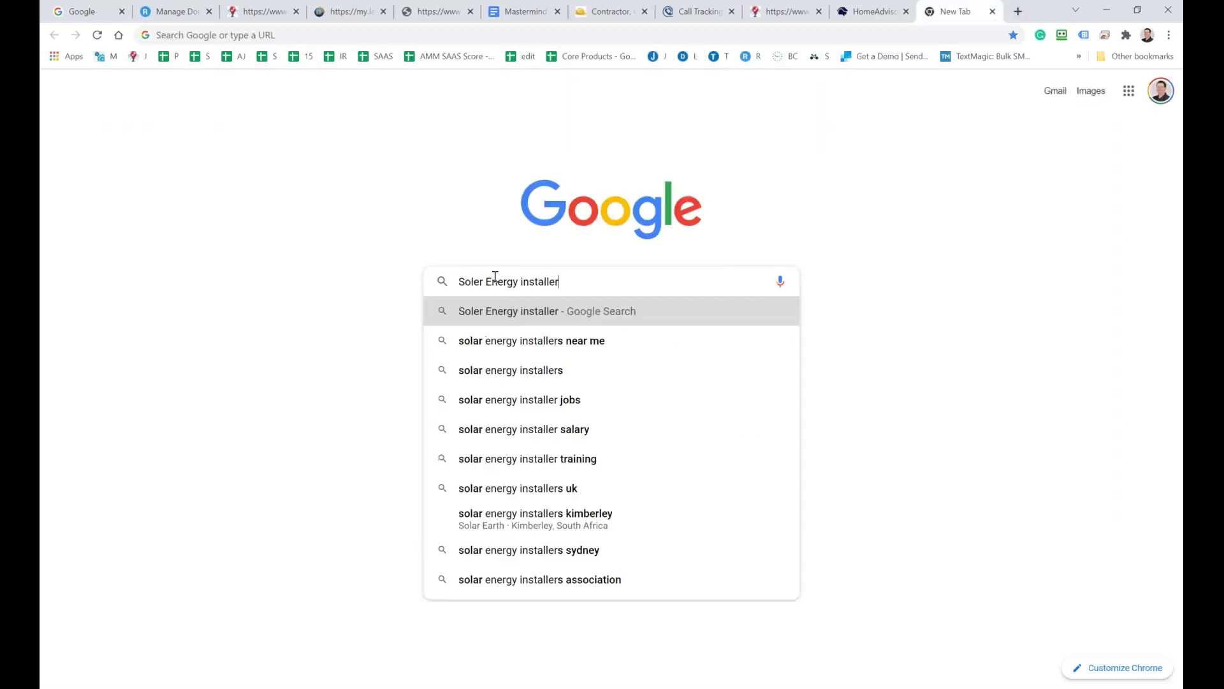
{"action": "key", "text": "Return"}
{"action": "scroll", "coordinate": [344, 568], "scroll_direction": "down", "scroll_amount": 7}
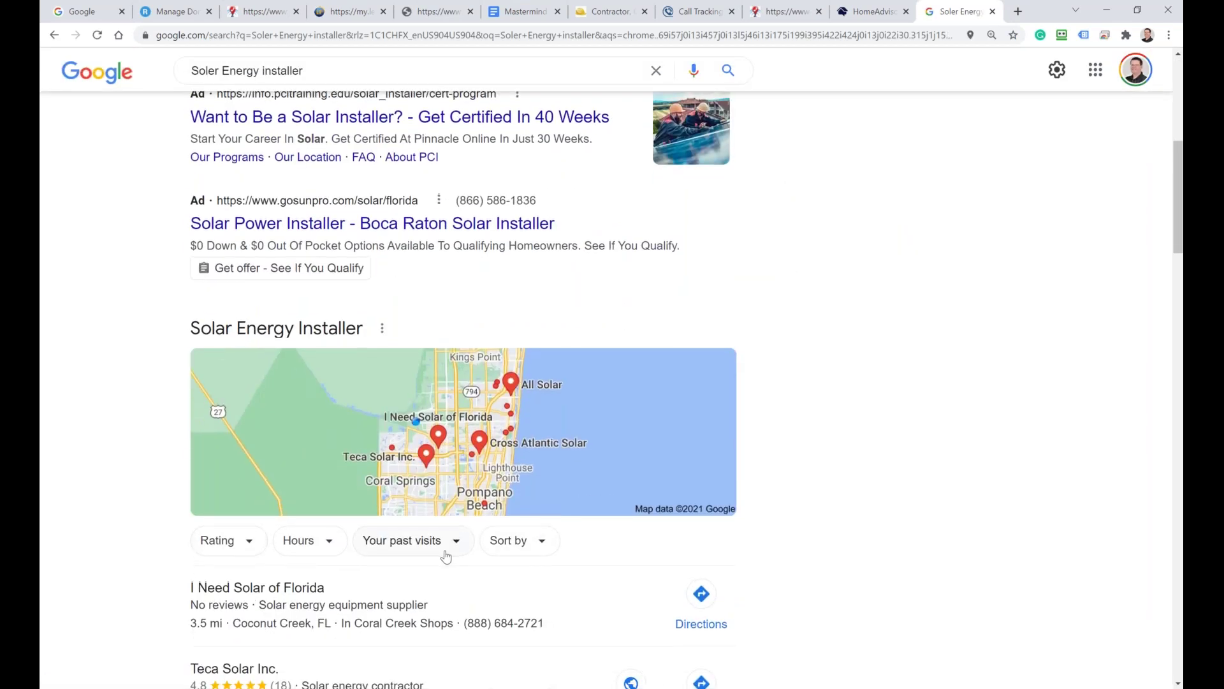
{"action": "scroll", "coordinate": [345, 569], "scroll_direction": "up", "scroll_amount": 7}
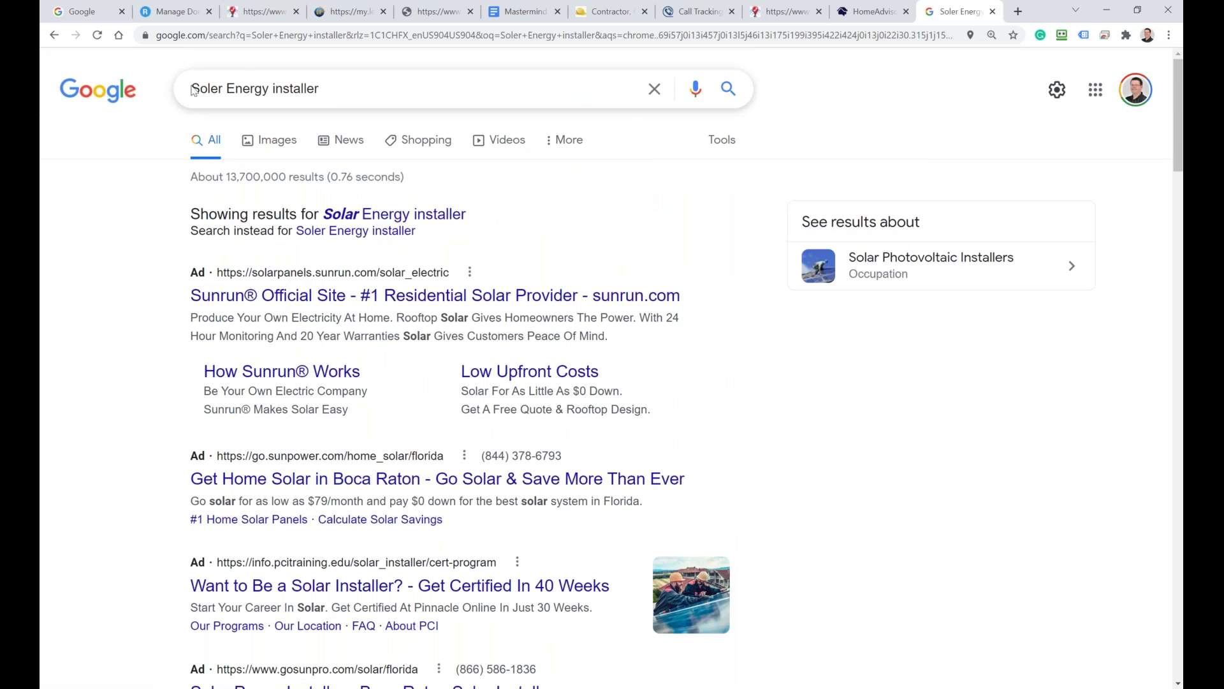
{"action": "scroll", "coordinate": [310, 255], "scroll_direction": "down", "scroll_amount": 7}
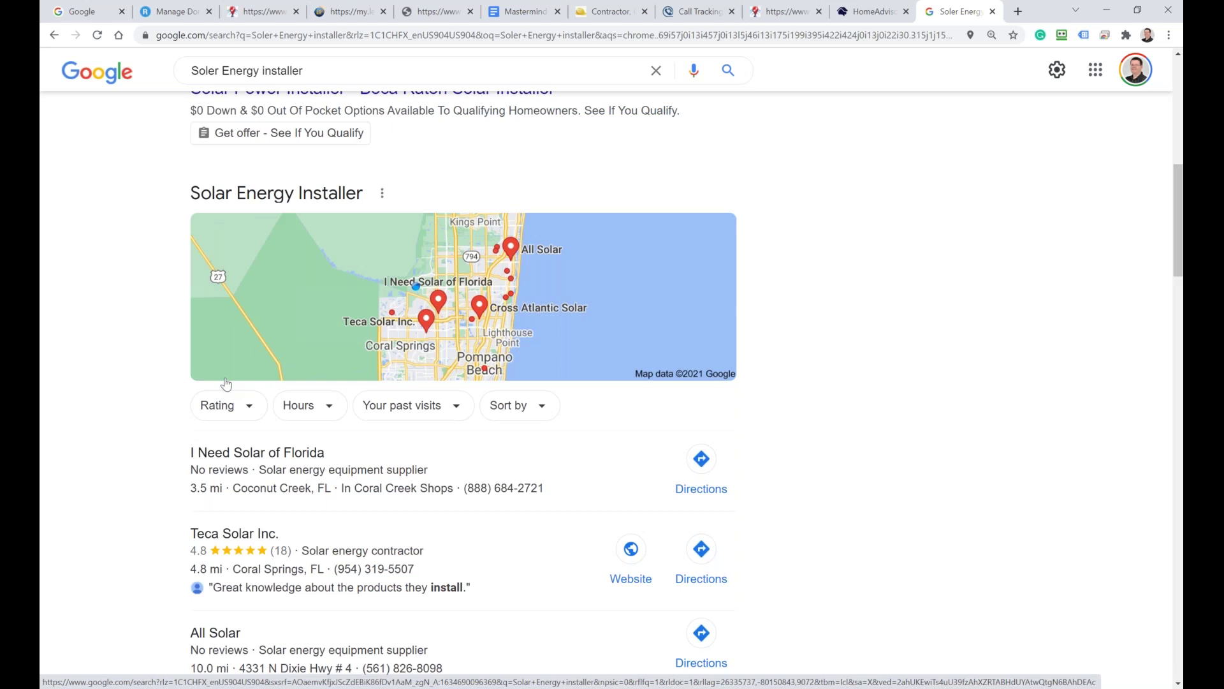
{"action": "scroll", "coordinate": [181, 443], "scroll_direction": "up", "scroll_amount": 5}
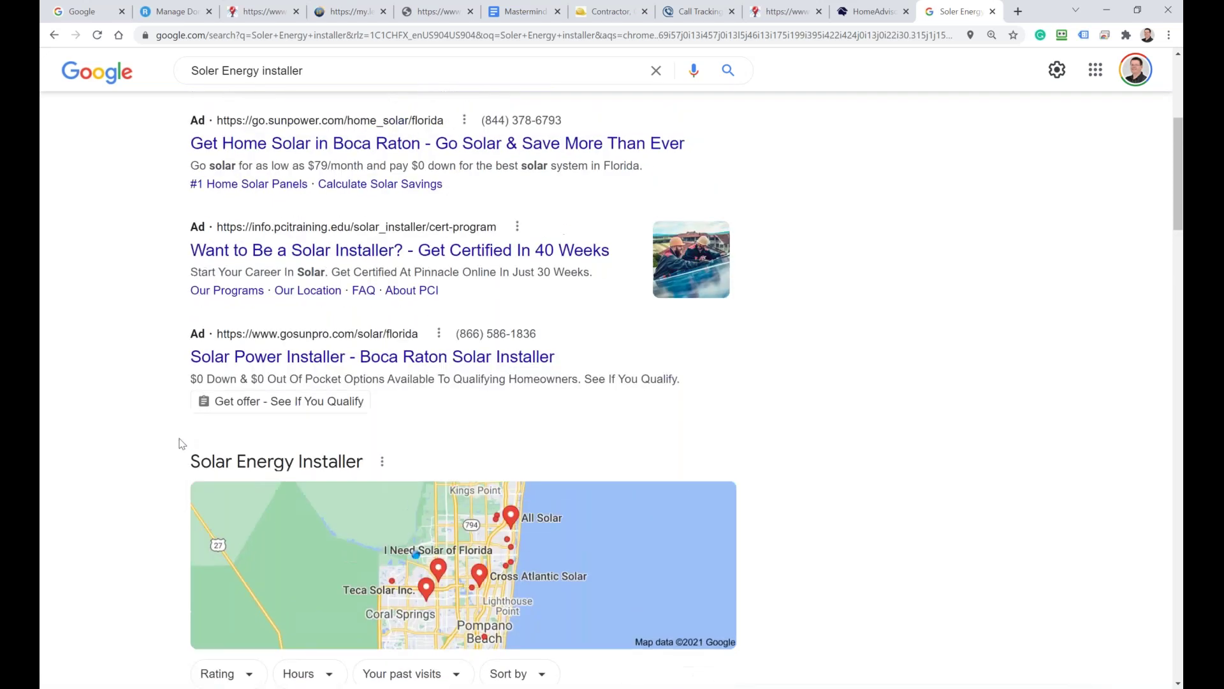
{"action": "scroll", "coordinate": [181, 443], "scroll_direction": "down", "scroll_amount": 4}
{"action": "scroll", "coordinate": [179, 443], "scroll_direction": "up", "scroll_amount": 4}
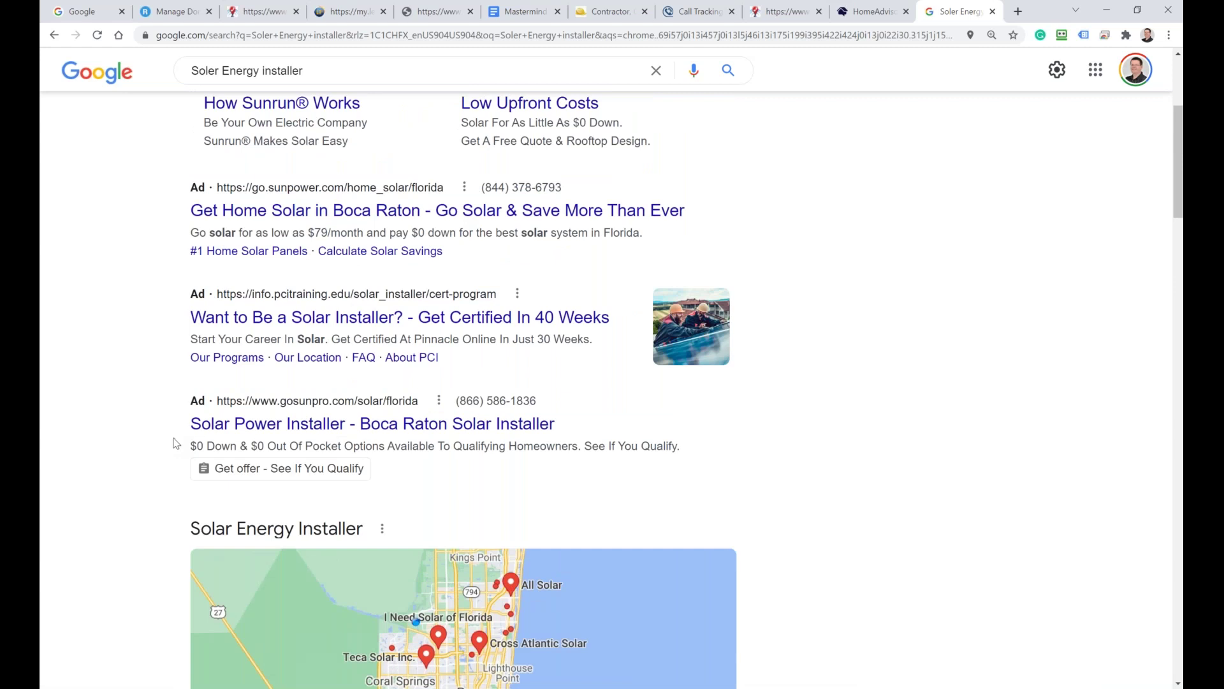
{"action": "scroll", "coordinate": [174, 443], "scroll_direction": "down", "scroll_amount": 5}
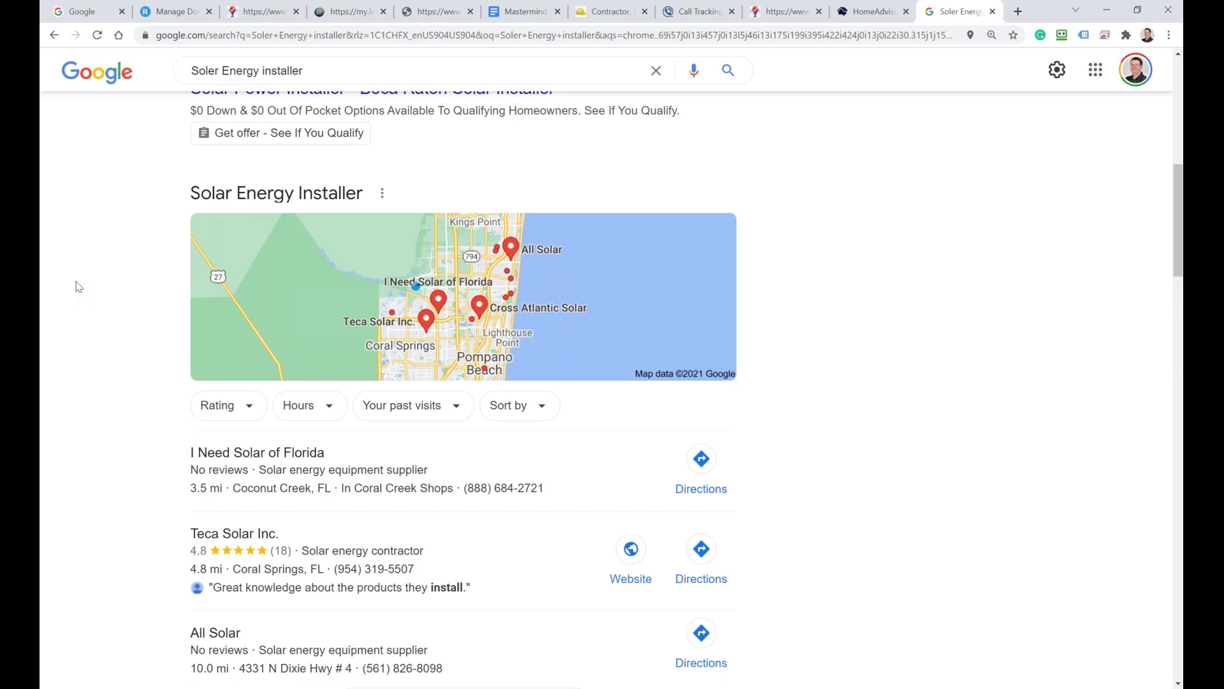
Step: Scroll back to the top of the Mastermind notes, then return to the lead finder Multi list
{"action": "left_click", "coordinate": [522, 11]}
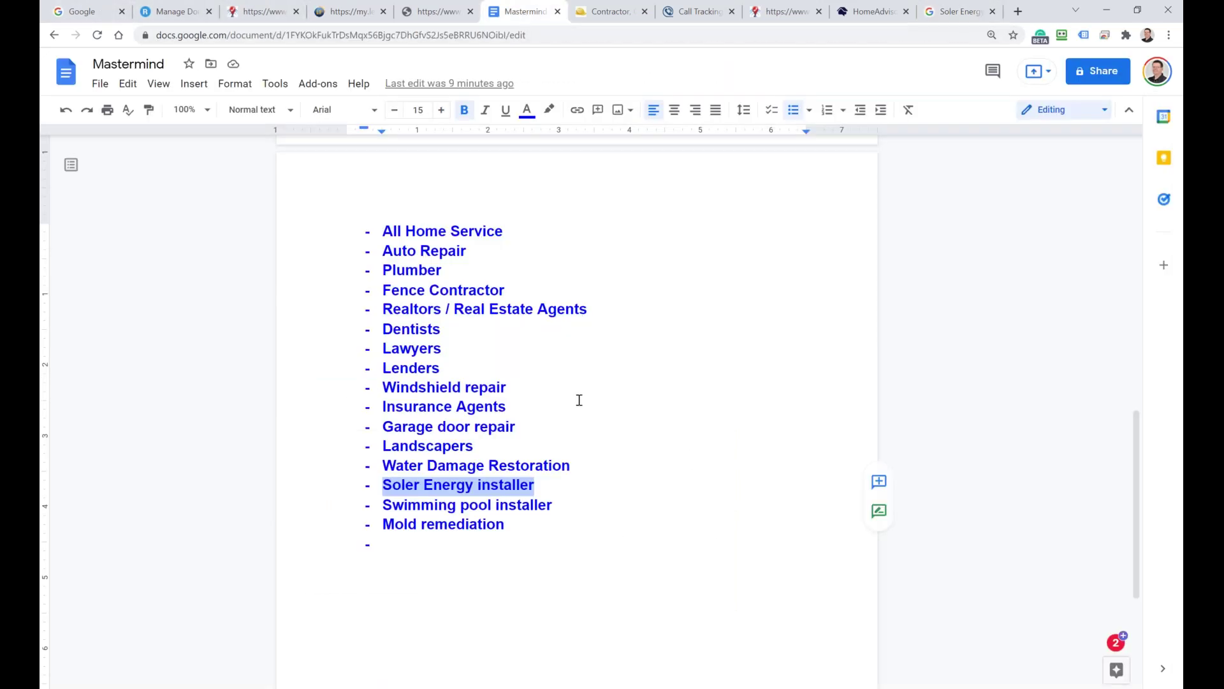
{"action": "scroll", "coordinate": [579, 399], "scroll_direction": "up", "scroll_amount": 9}
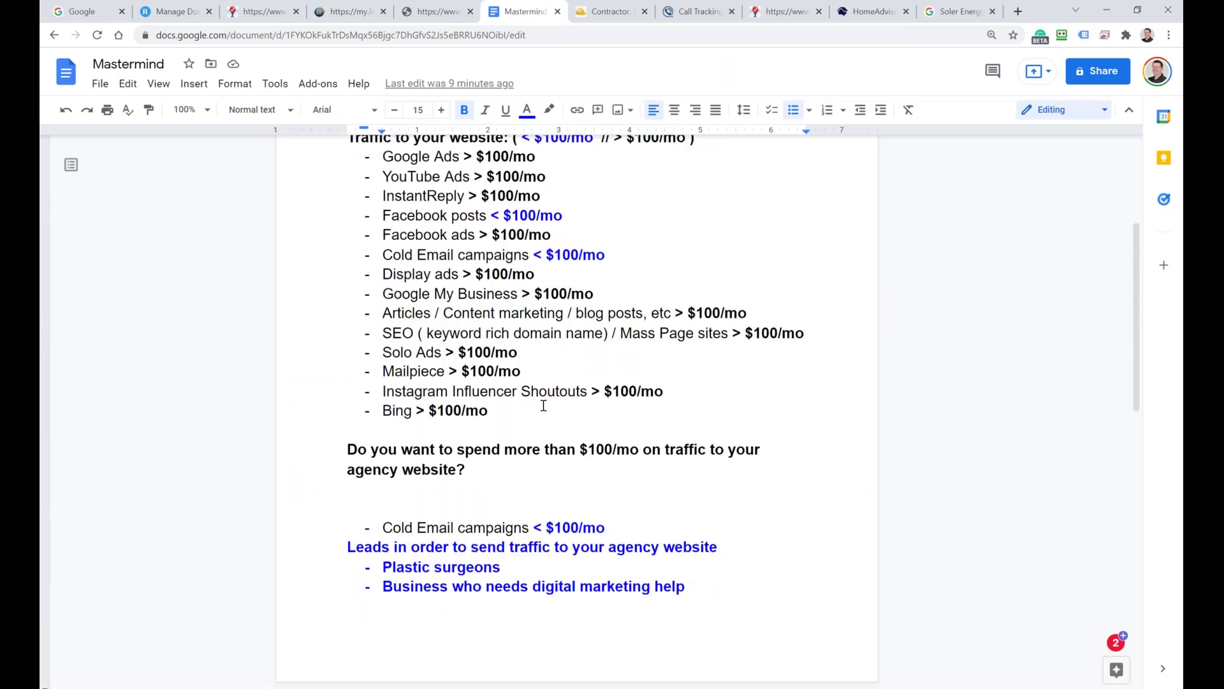
{"action": "scroll", "coordinate": [544, 405], "scroll_direction": "up", "scroll_amount": 3}
{"action": "scroll", "coordinate": [441, 388], "scroll_direction": "up", "scroll_amount": 1}
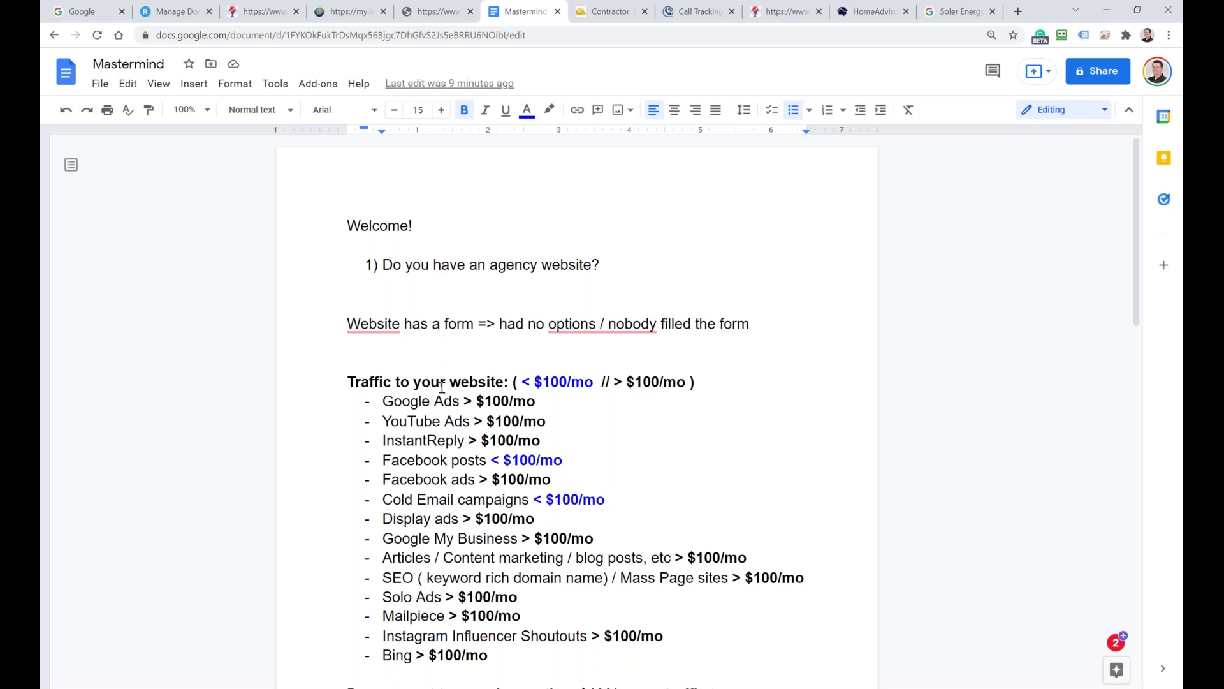
{"action": "left_click", "coordinate": [347, 11]}
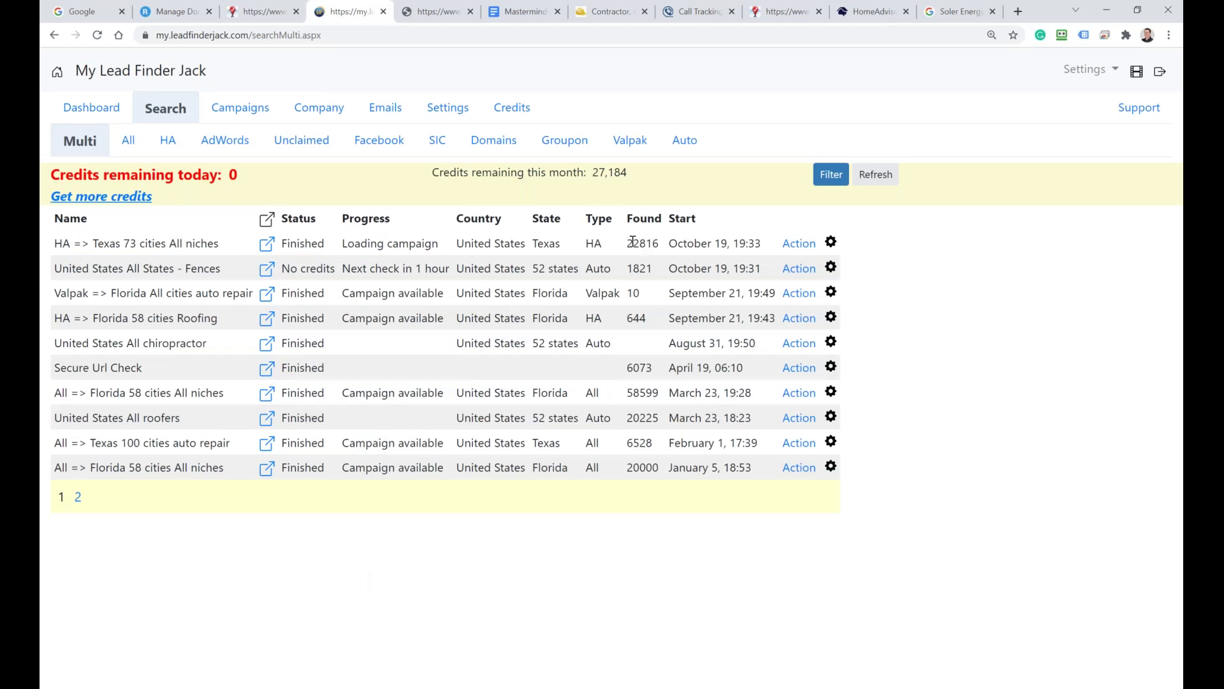
{"action": "left_click_drag", "start_coordinate": [626, 243], "coordinate": [645, 243]}
{"action": "left_click", "coordinate": [639, 269]}
{"action": "left_click_drag", "start_coordinate": [634, 269], "coordinate": [646, 269]}
{"action": "left_click", "coordinate": [242, 113]}
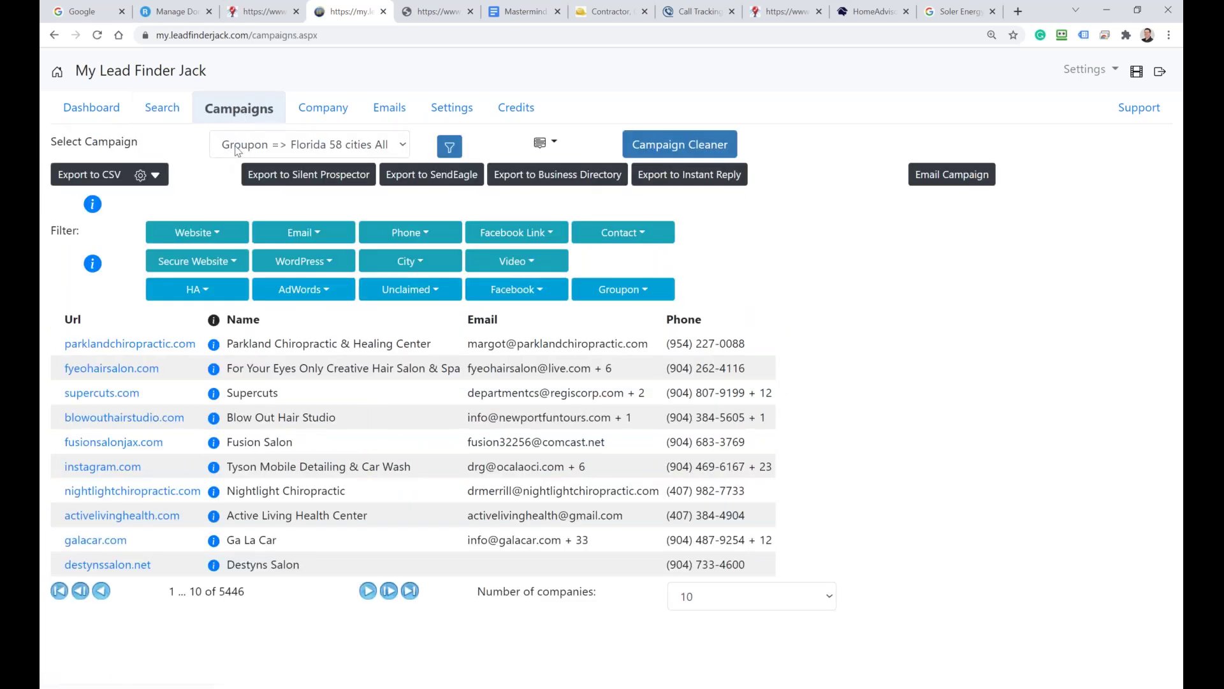
{"action": "left_click", "coordinate": [237, 150]}
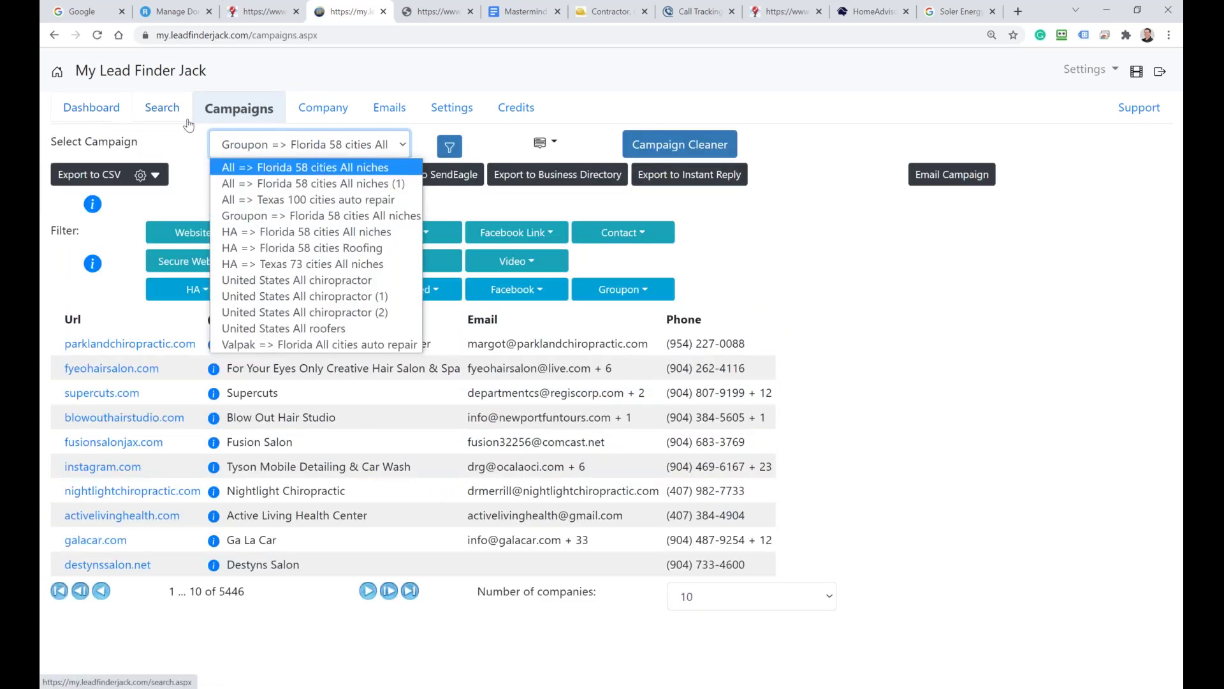
{"action": "left_click", "coordinate": [159, 110]}
{"action": "left_click", "coordinate": [77, 142]}
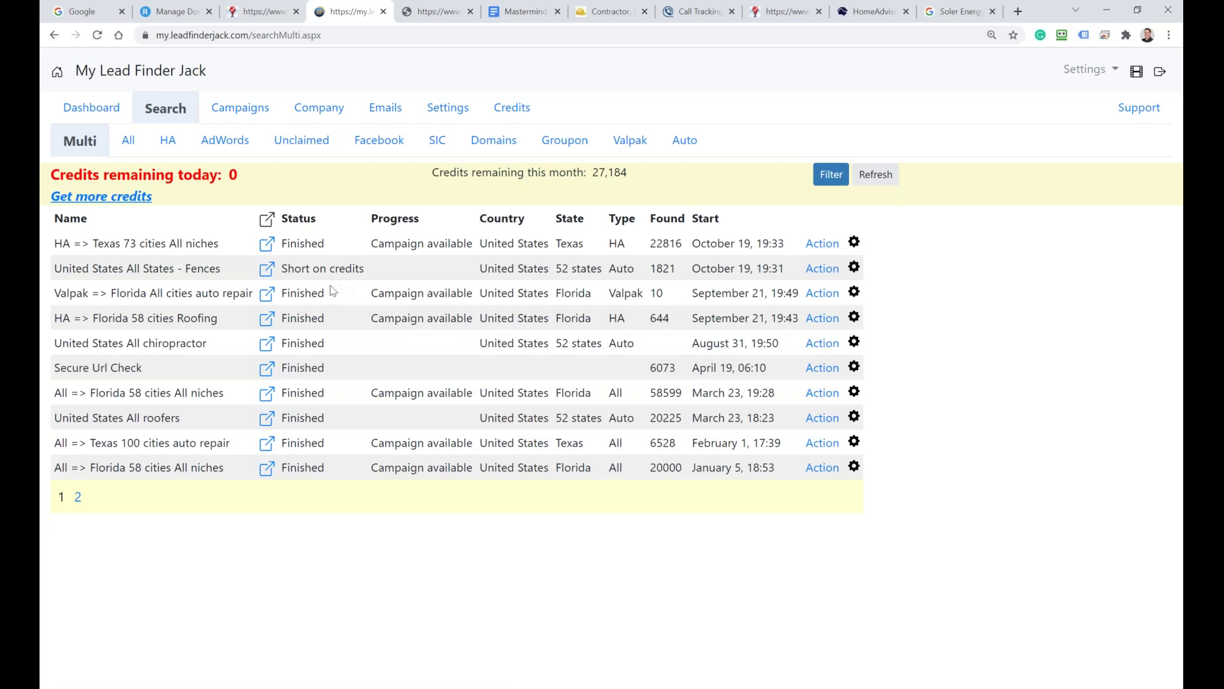
{"action": "left_click", "coordinate": [267, 247]}
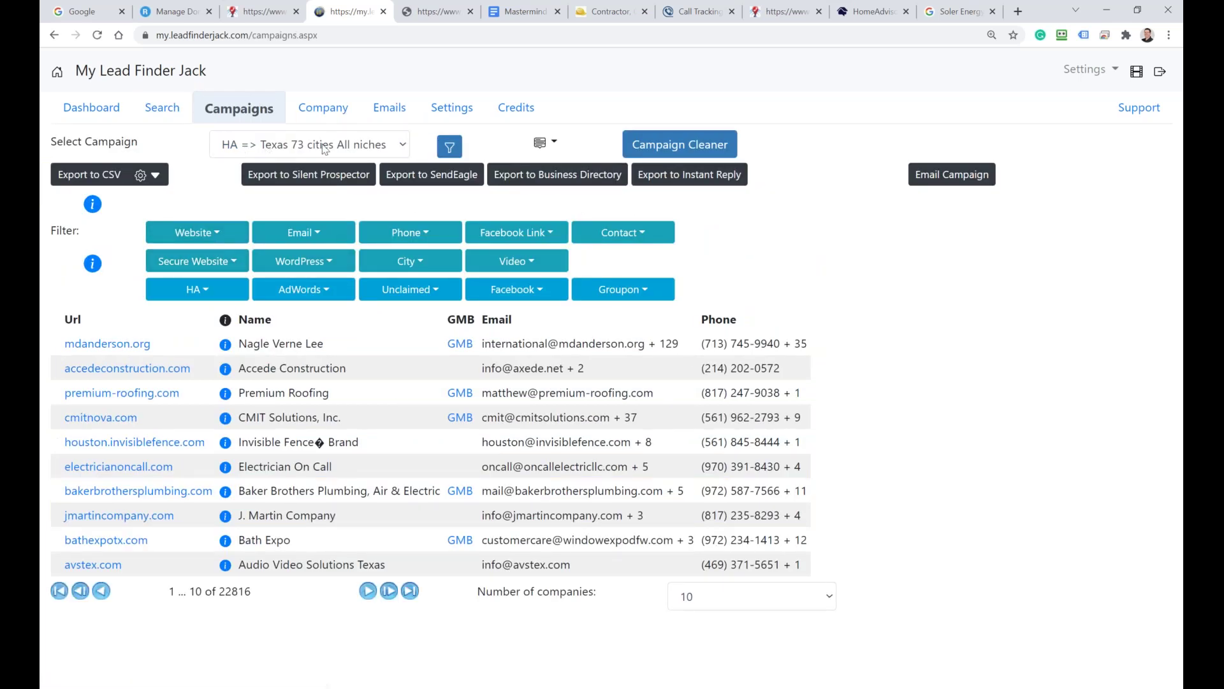
{"action": "left_click", "coordinate": [331, 136]}
{"action": "left_click", "coordinate": [290, 151]}
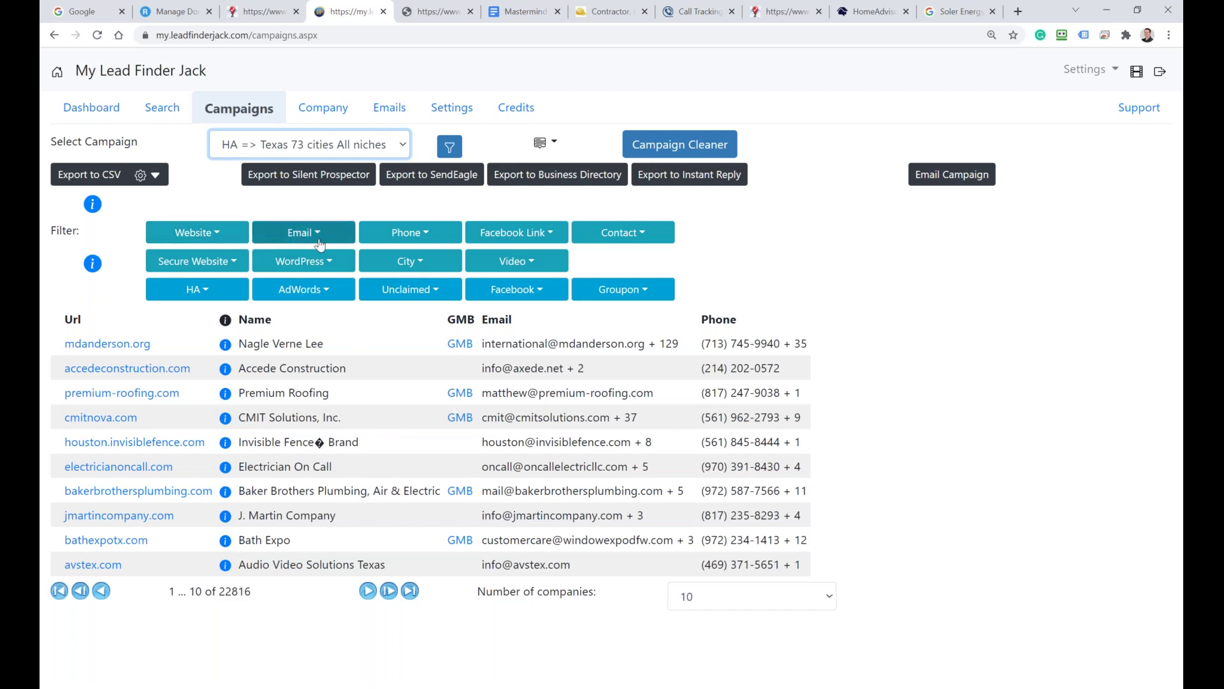
{"action": "left_click", "coordinate": [207, 272]}
{"action": "left_click", "coordinate": [208, 272]}
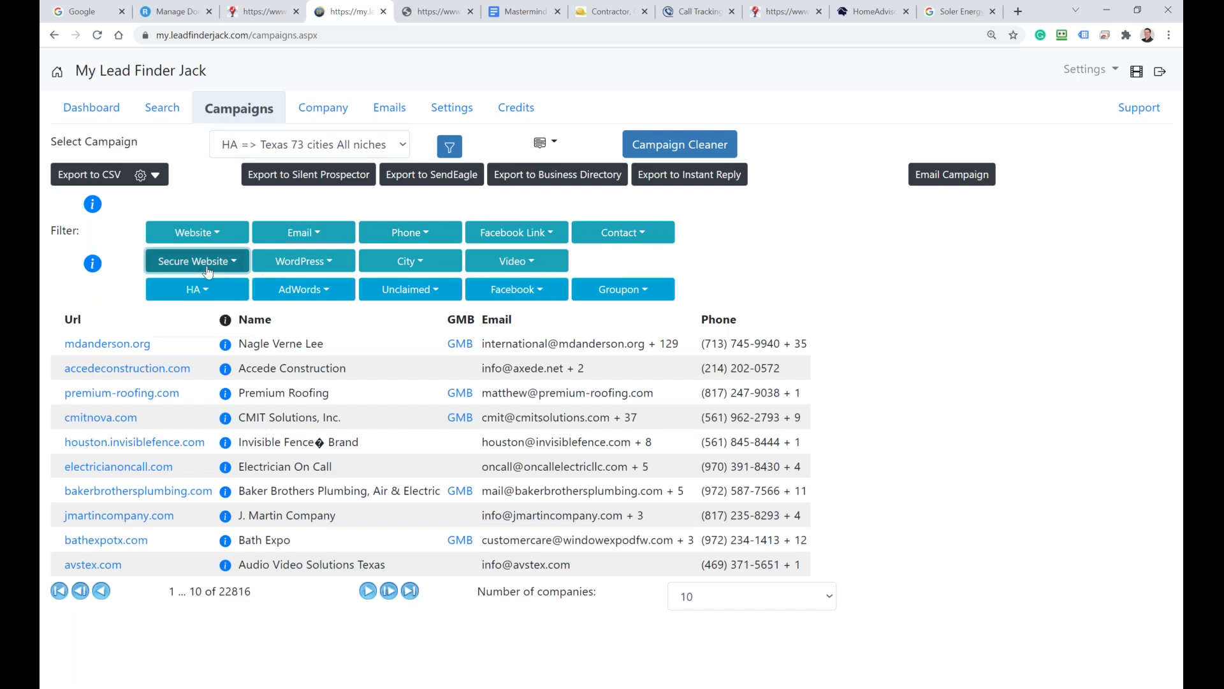
{"action": "left_click", "coordinate": [212, 269]}
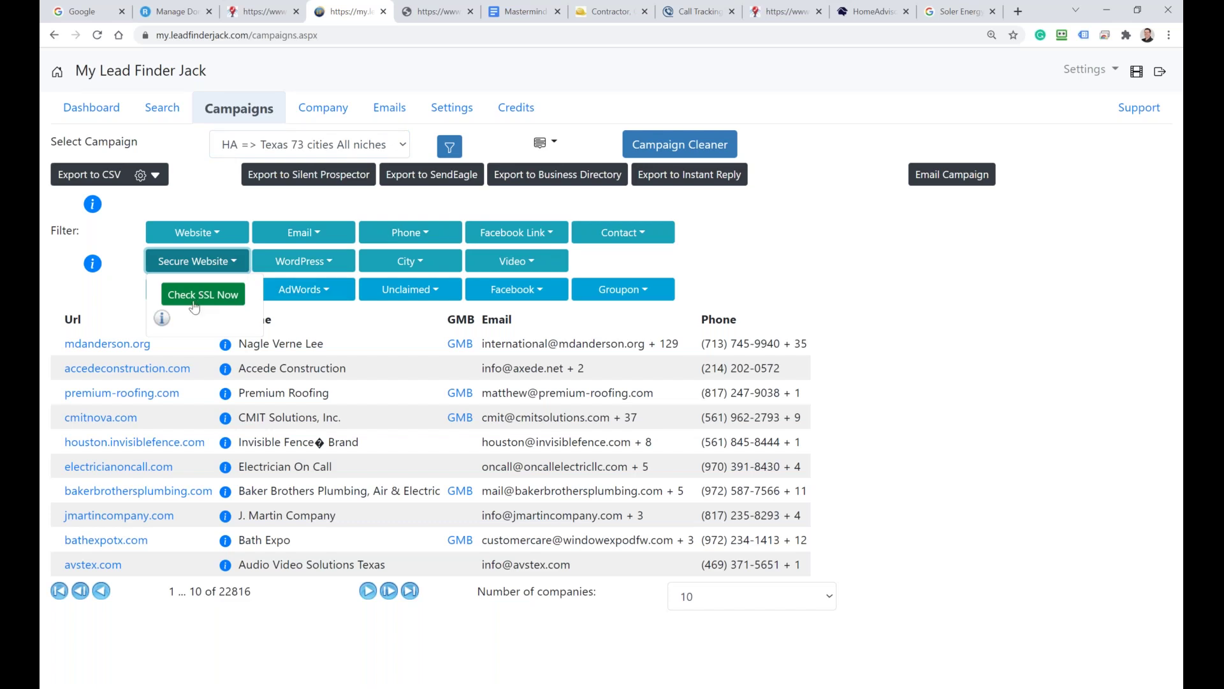
{"action": "left_click", "coordinate": [208, 298]}
{"action": "left_click", "coordinate": [214, 302]}
{"action": "left_click", "coordinate": [214, 303]}
{"action": "left_click_drag", "start_coordinate": [253, 593], "coordinate": [225, 592]}
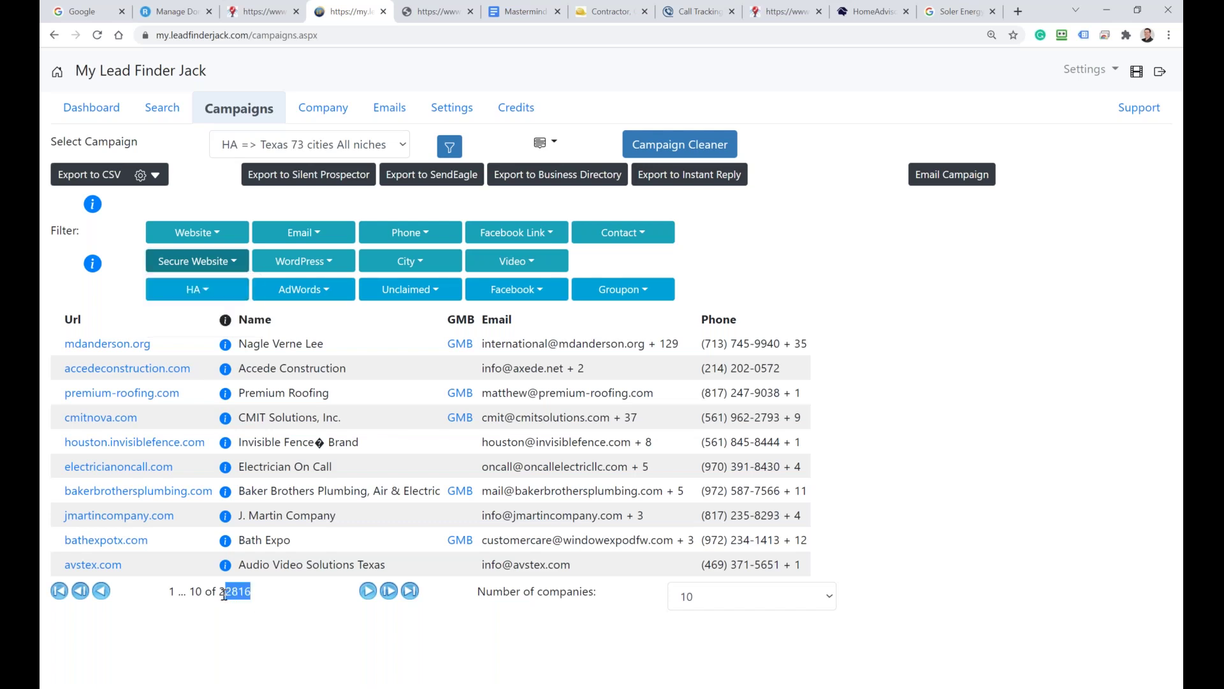
{"action": "left_click", "coordinate": [160, 108]}
{"action": "left_click", "coordinate": [75, 141]}
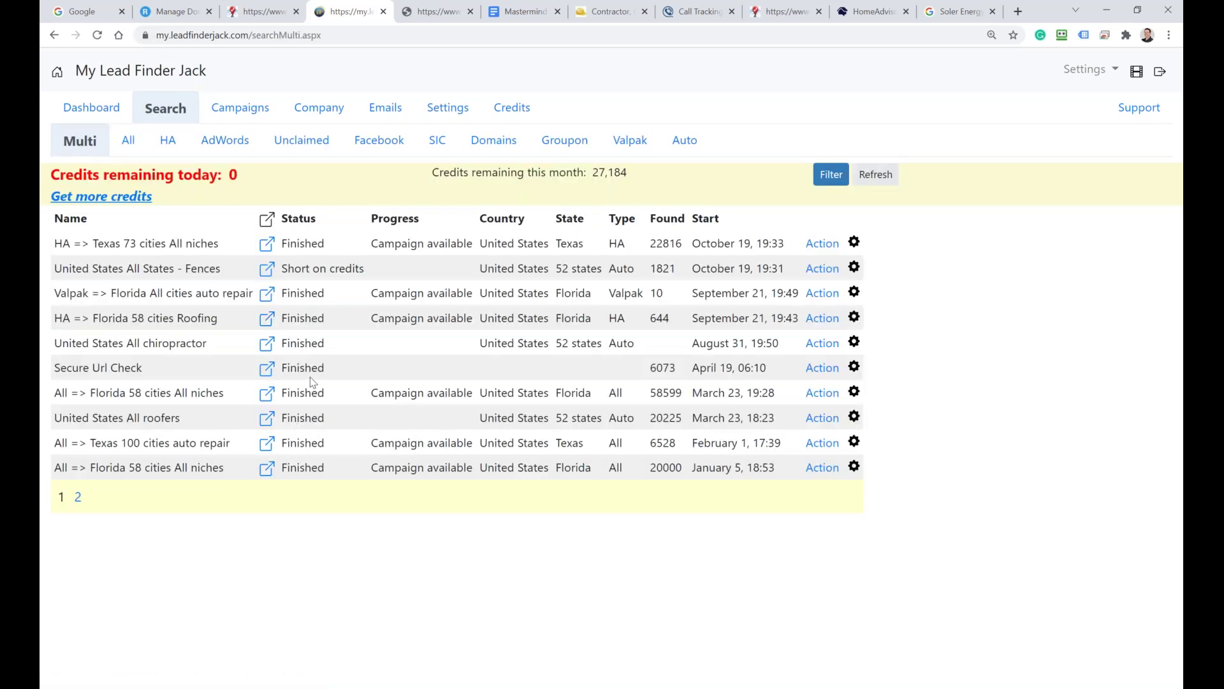
Step: Start Check SSL Now on the Florida 58 cities Roofing campaign, verifying redirects to secure sites
{"action": "left_click", "coordinate": [268, 319]}
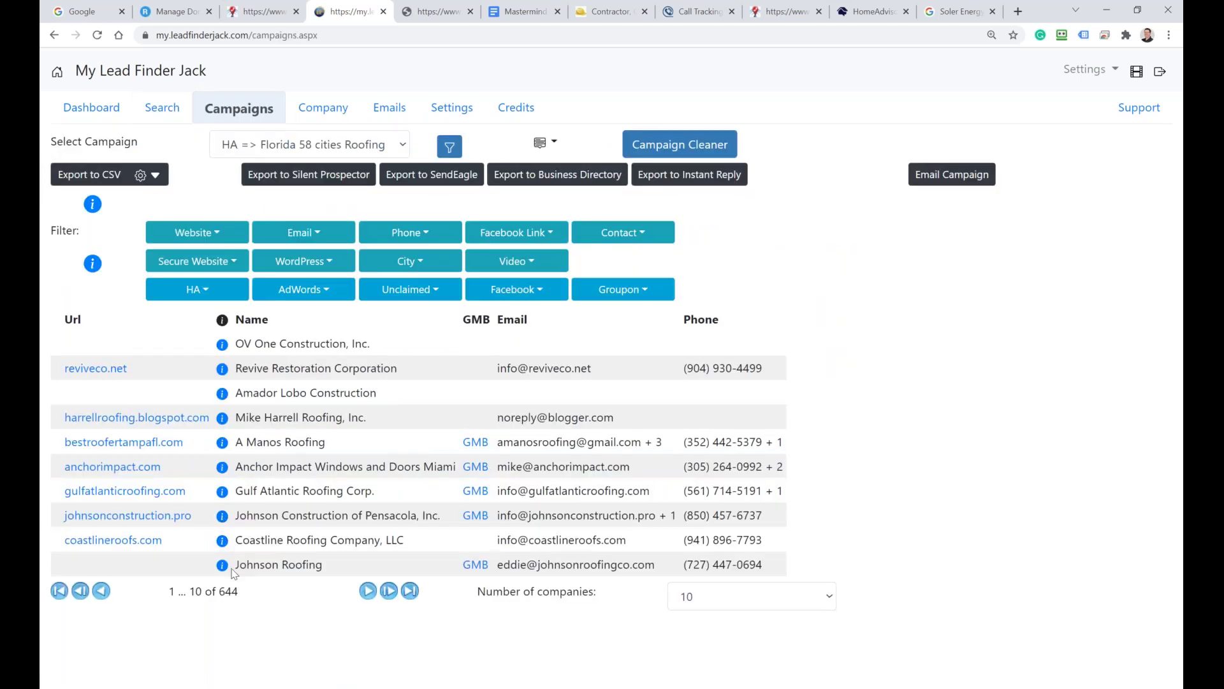
{"action": "left_click", "coordinate": [221, 262]}
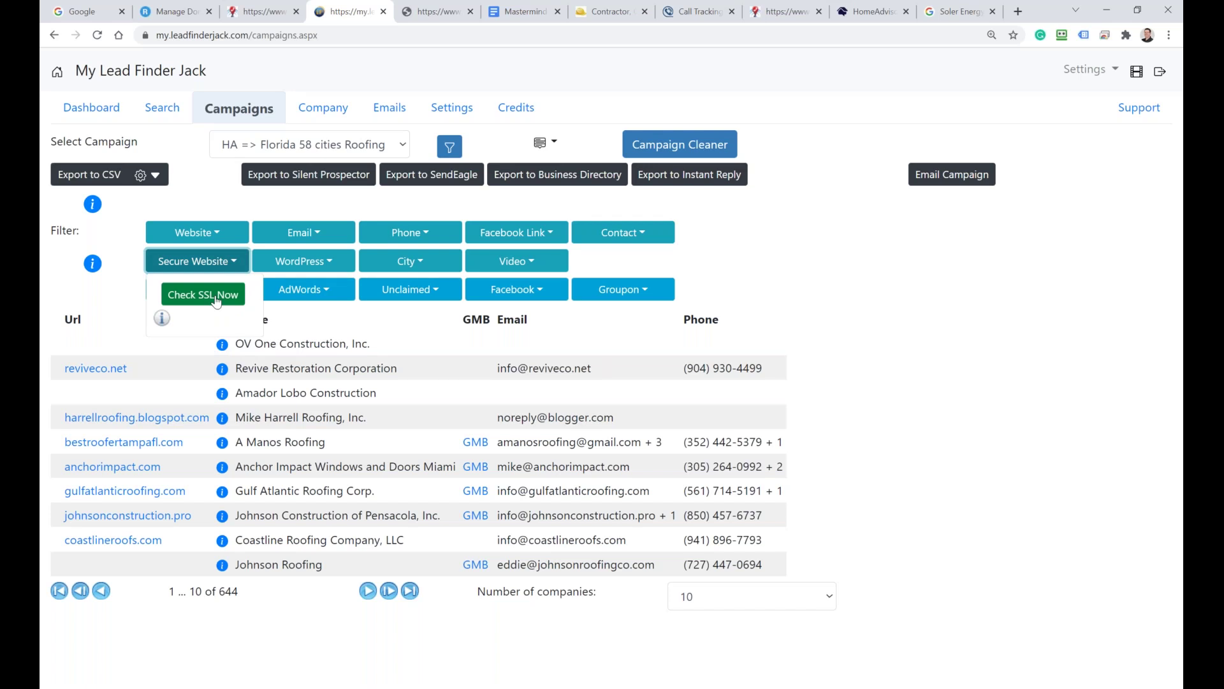
{"action": "left_click", "coordinate": [216, 297]}
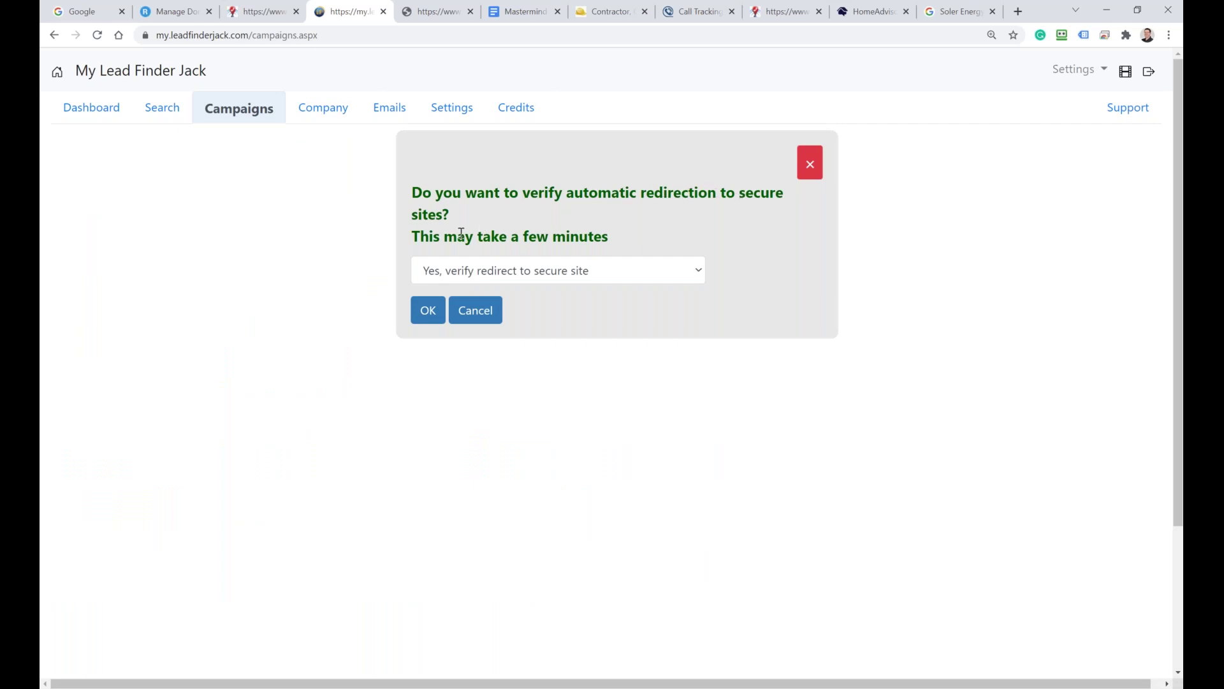
{"action": "left_click", "coordinate": [506, 280]}
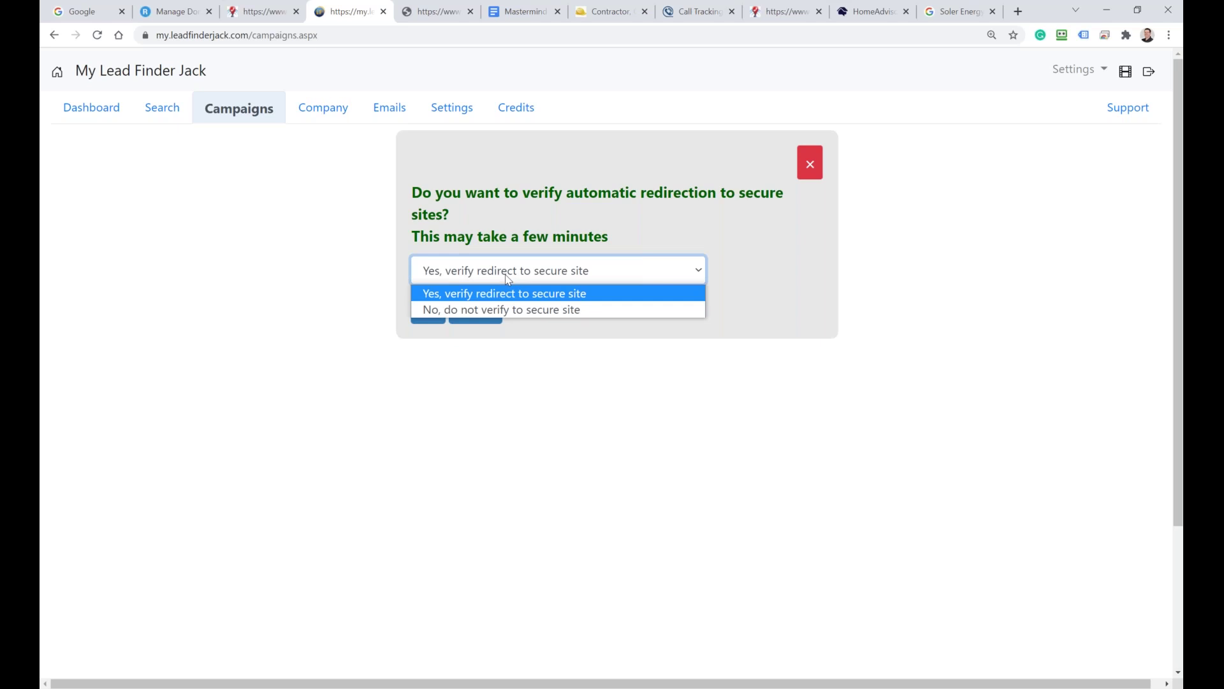
{"action": "left_click", "coordinate": [509, 280]}
{"action": "left_click", "coordinate": [428, 311]}
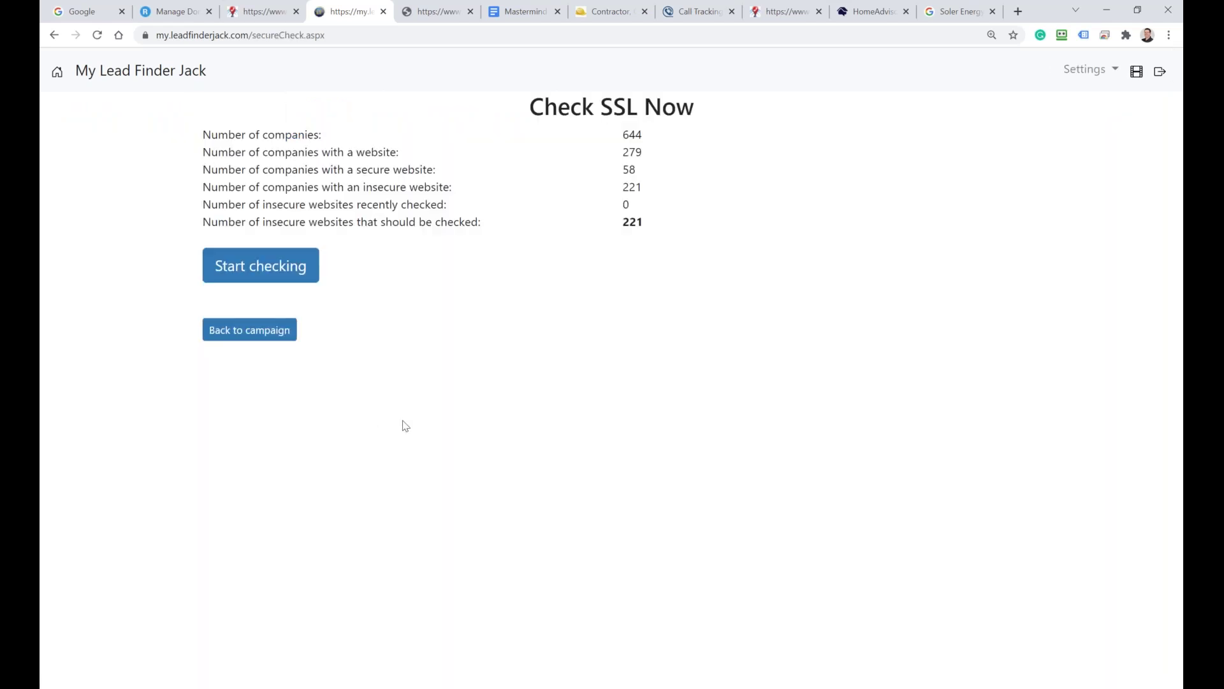
Step: Check the 221 insecure websites and follow the Secure Url Check job to Finished
{"action": "left_click", "coordinate": [263, 271]}
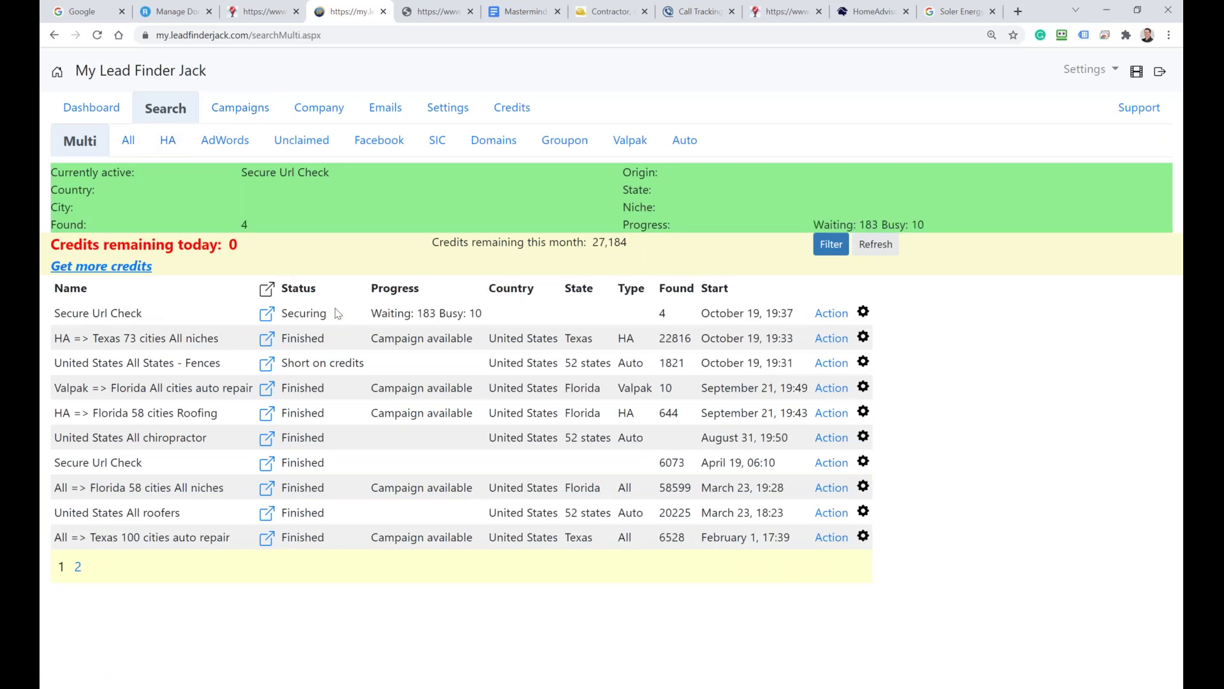
{"action": "left_click_drag", "start_coordinate": [331, 315], "coordinate": [288, 312]}
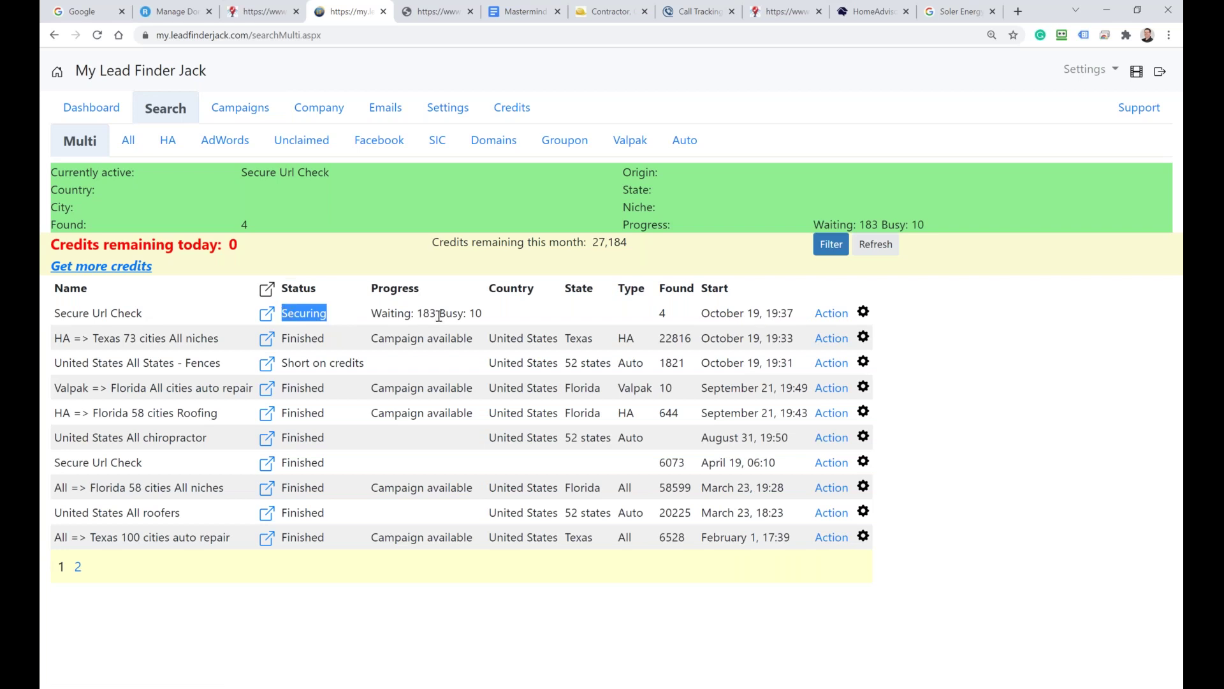
{"action": "left_click_drag", "start_coordinate": [143, 312], "coordinate": [56, 311]}
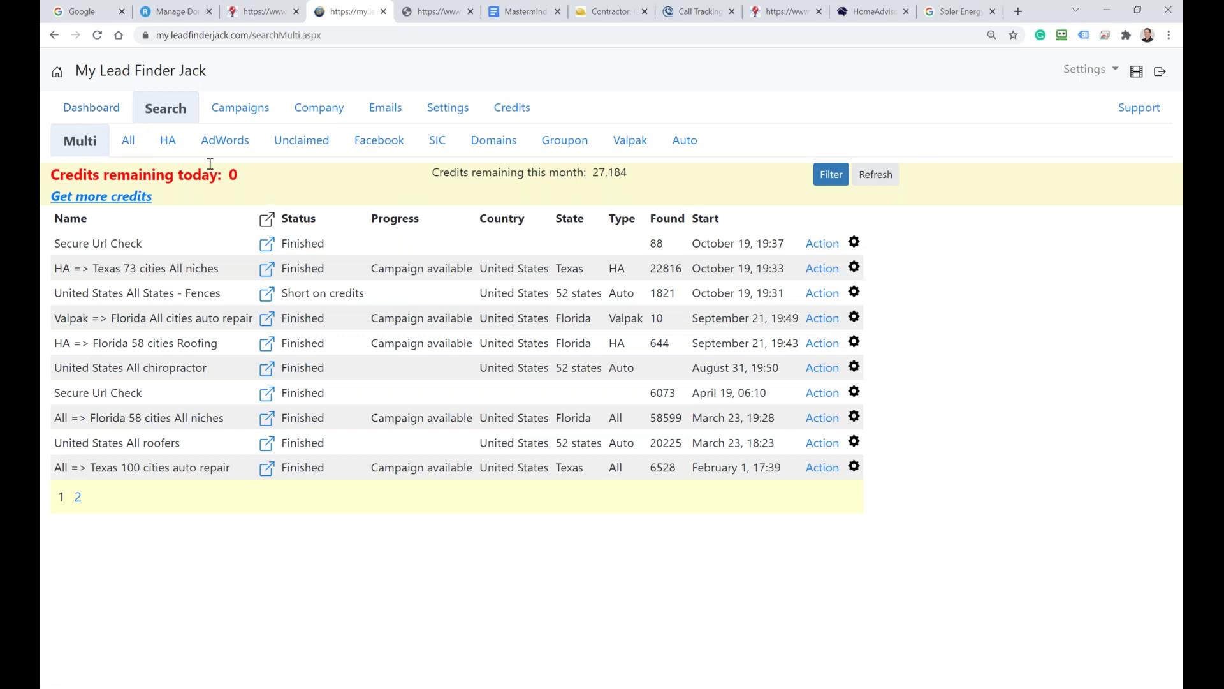
Step: Filter the Florida Roofing campaign to Secure Website: No, leaving 515 companies
{"action": "left_click", "coordinate": [267, 246]}
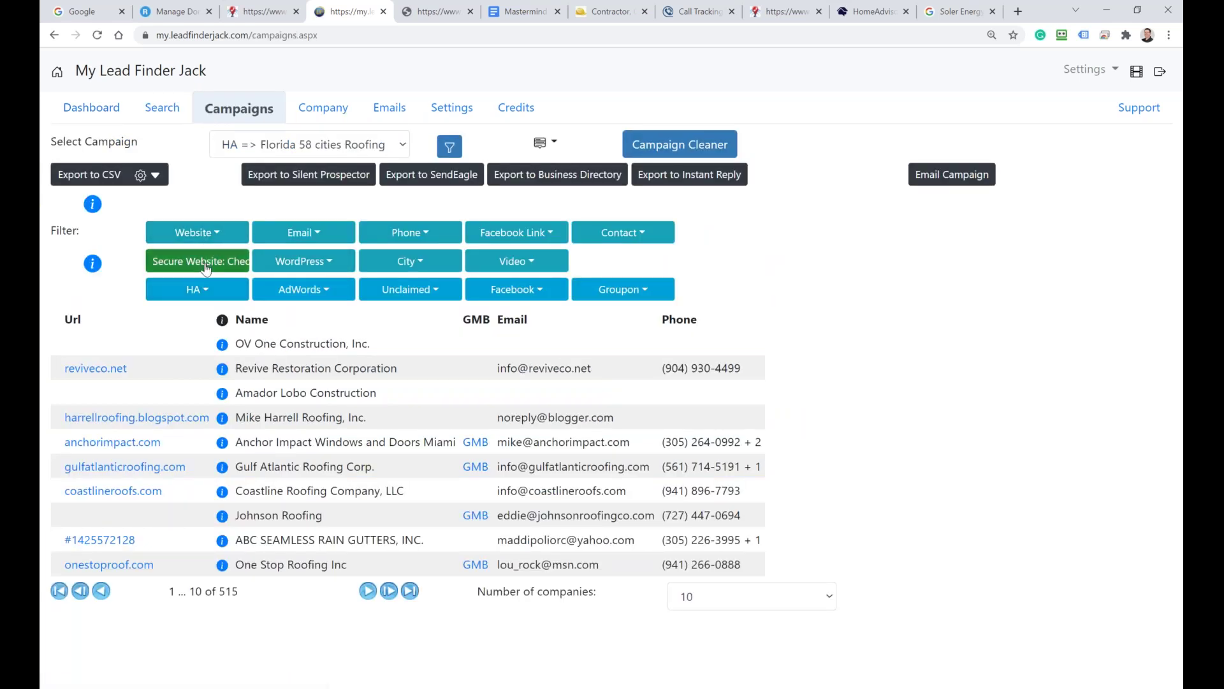
{"action": "left_click", "coordinate": [204, 262]}
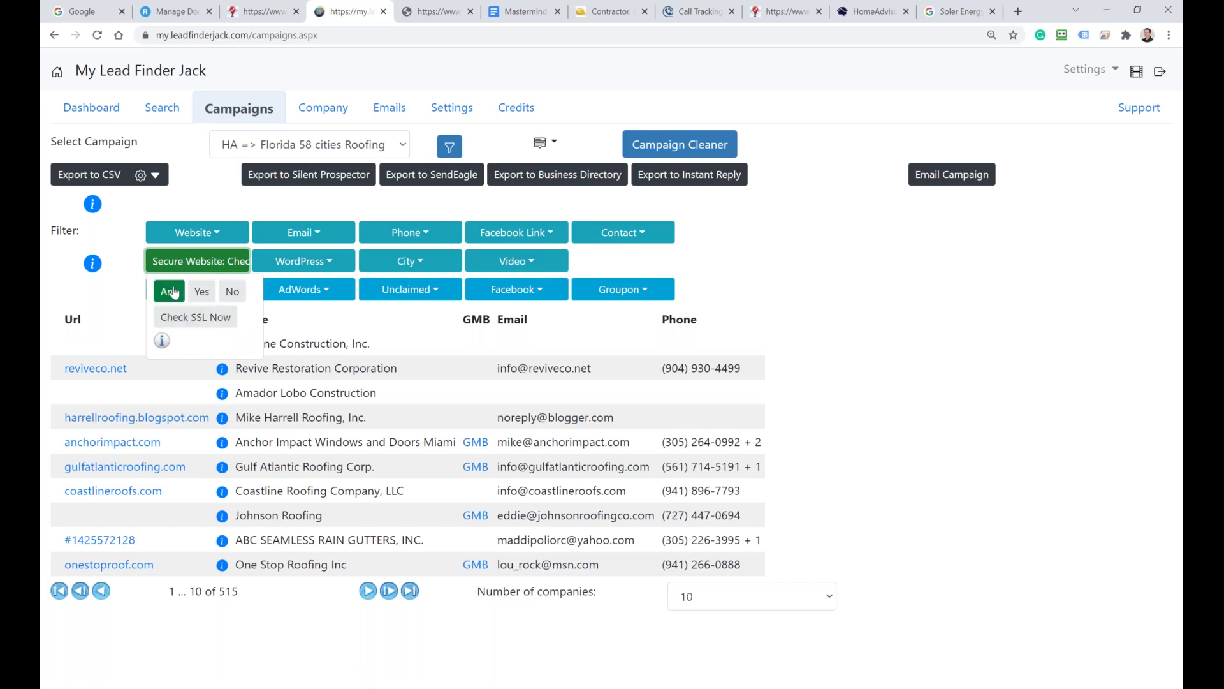
{"action": "left_click", "coordinate": [233, 293]}
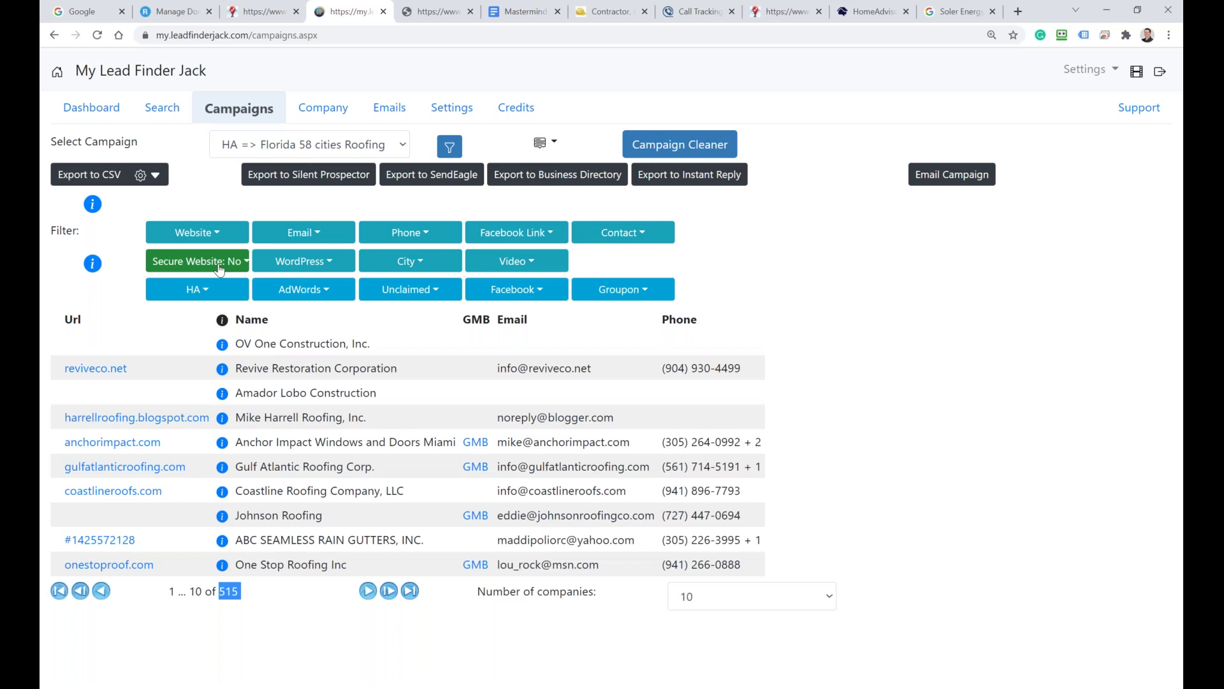
Step: Try the WordPress filter at Yes and No while keeping Secure Website: No
{"action": "left_click", "coordinate": [328, 262]}
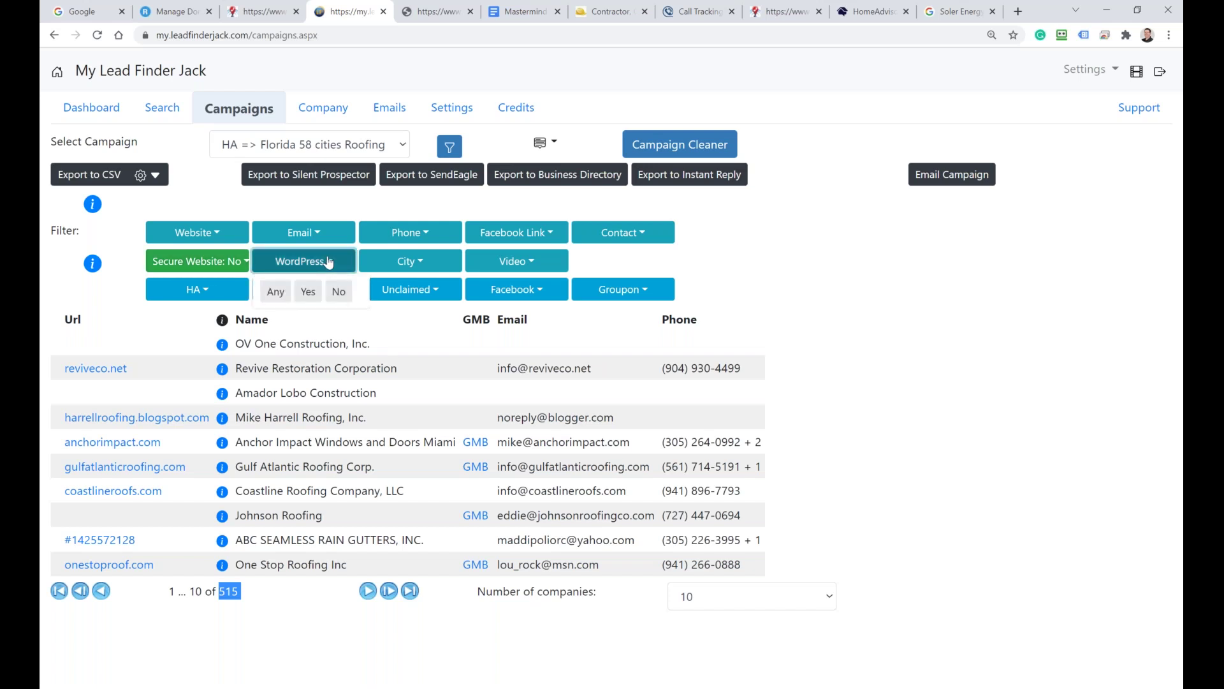
{"action": "left_click", "coordinate": [308, 291]}
{"action": "left_click", "coordinate": [339, 292]}
{"action": "left_click", "coordinate": [275, 291]}
{"action": "left_click", "coordinate": [311, 293]}
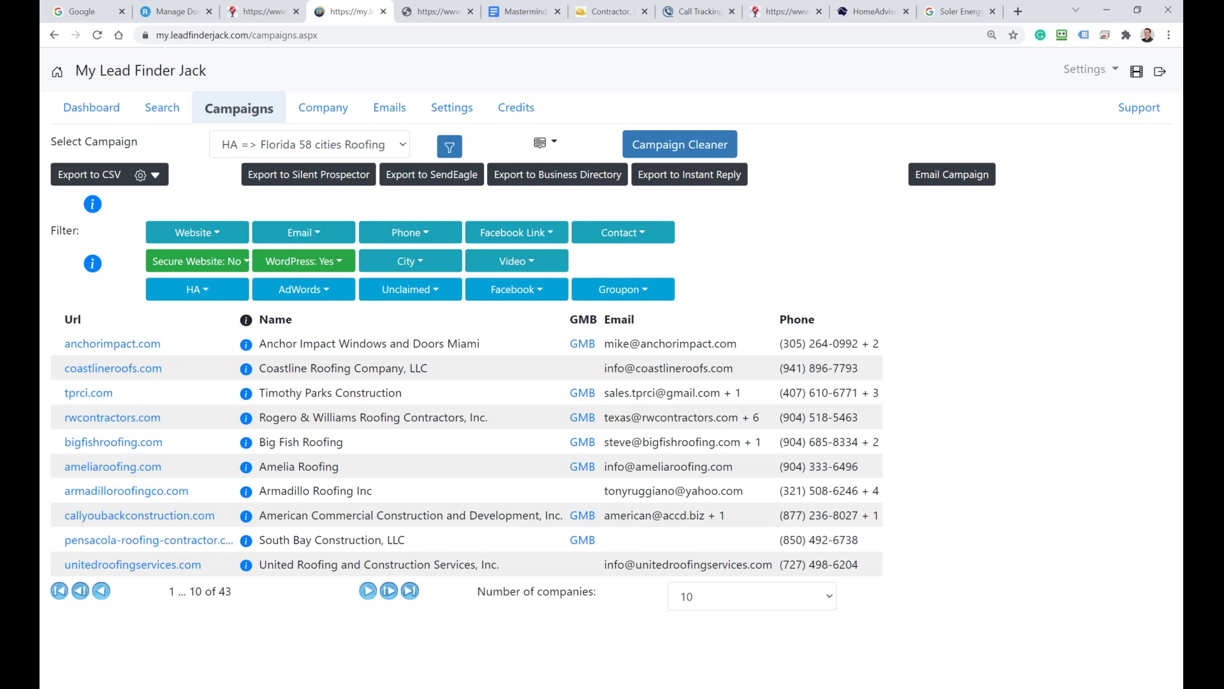
{"action": "left_click", "coordinate": [222, 263]}
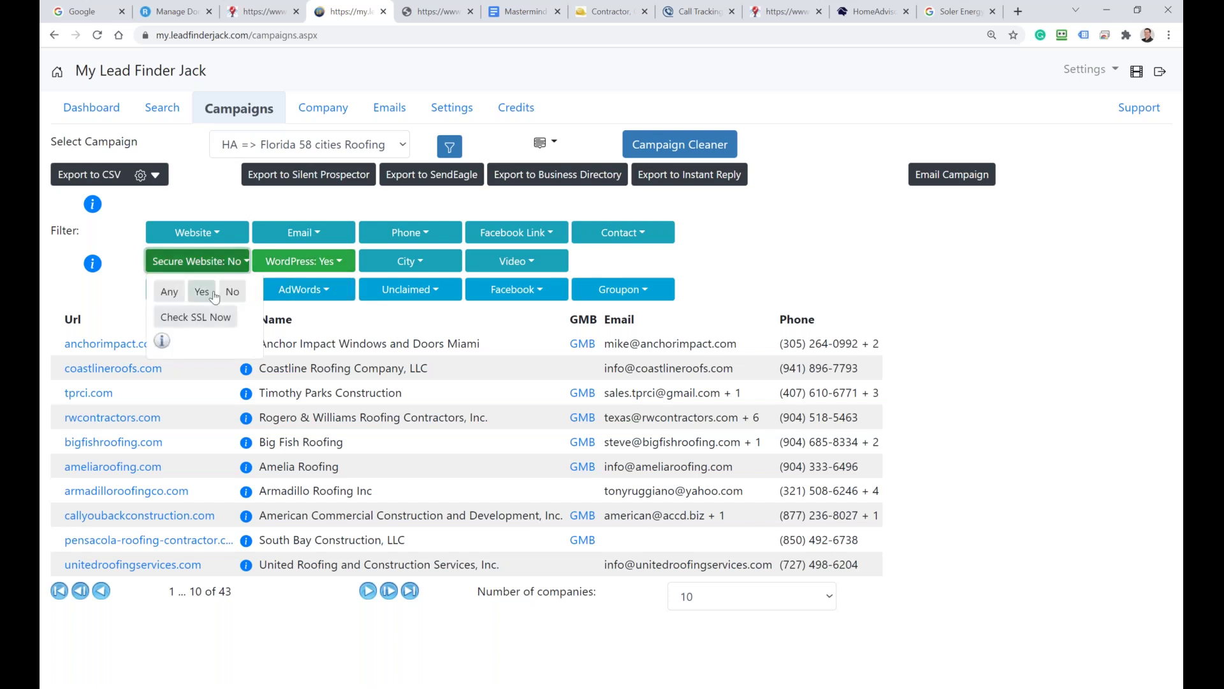
{"action": "left_click", "coordinate": [233, 293]}
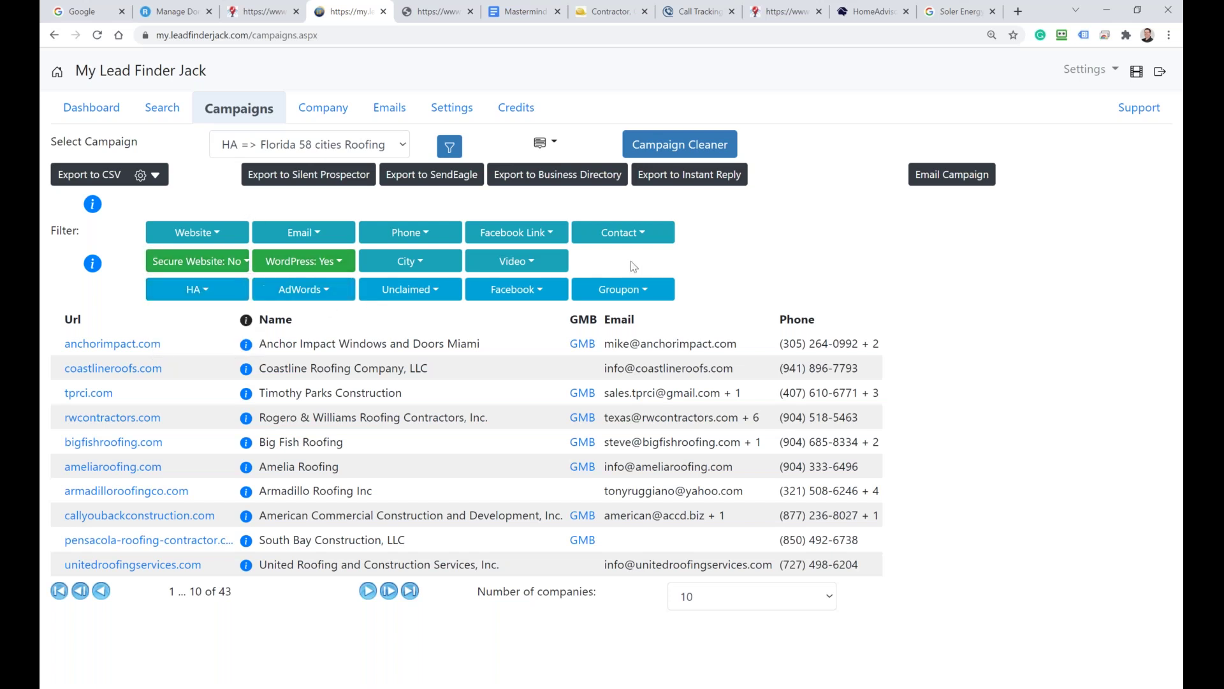
Step: Reset the WordPress and Secure Website filters to Any, showing all 644 companies
{"action": "left_click", "coordinate": [302, 266]}
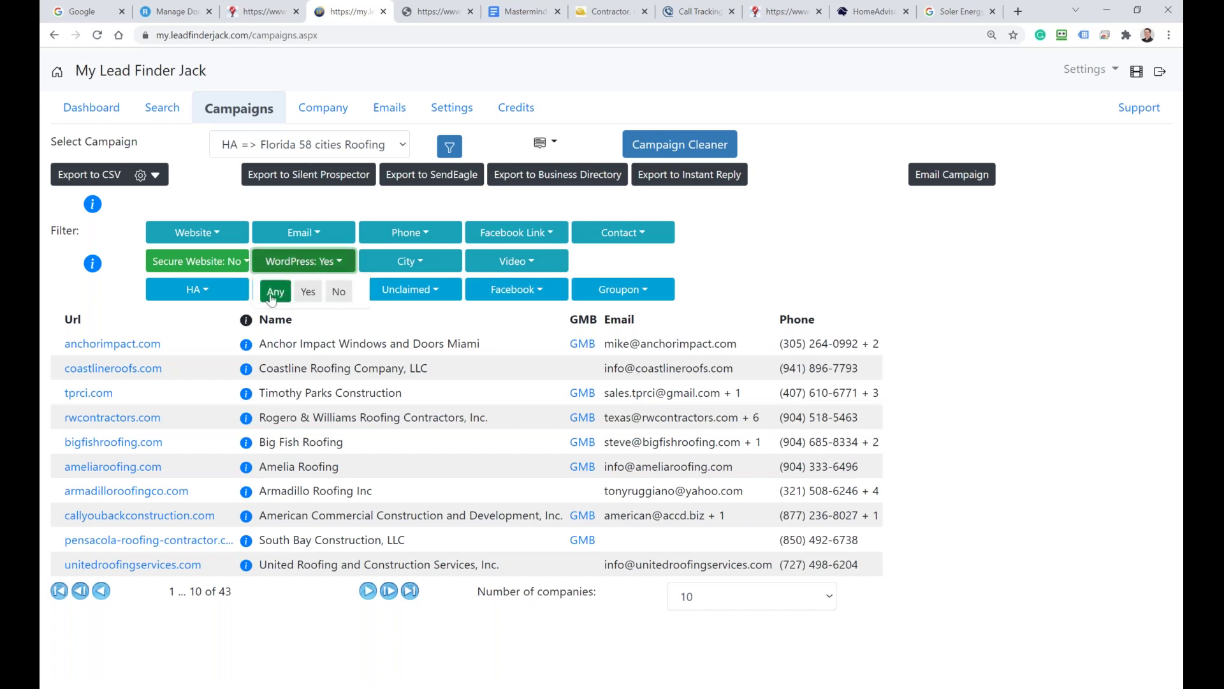
{"action": "left_click", "coordinate": [339, 295]}
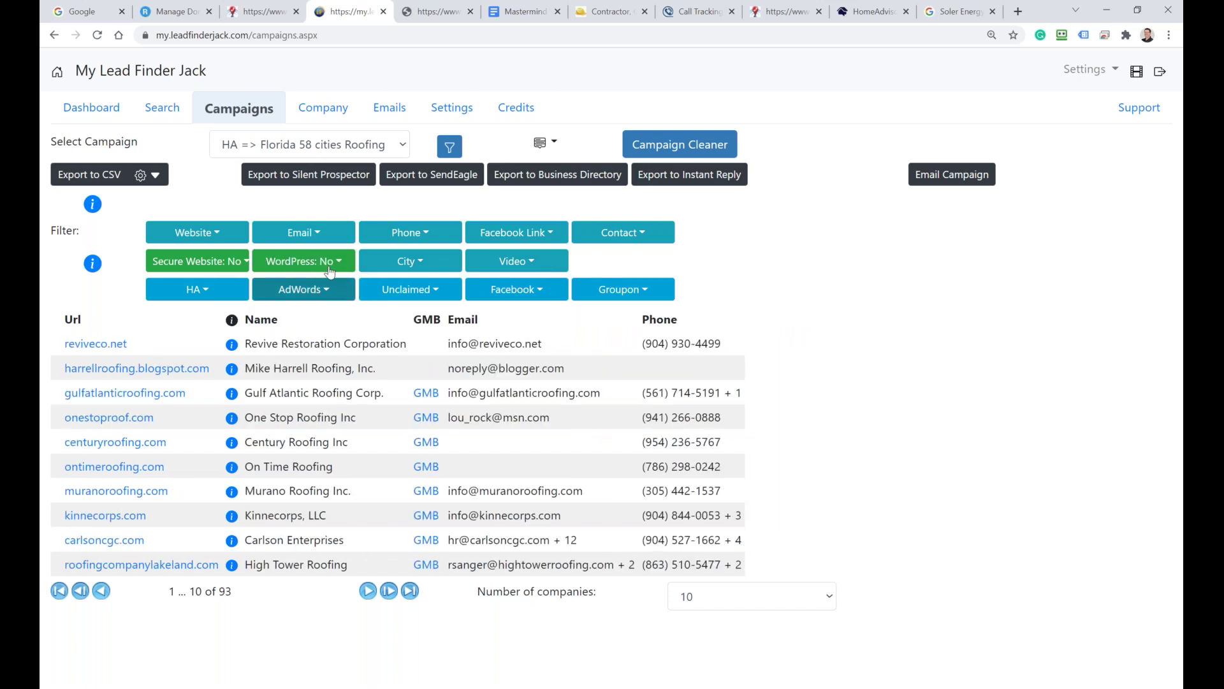
{"action": "left_click", "coordinate": [271, 291]}
{"action": "left_click", "coordinate": [198, 261]}
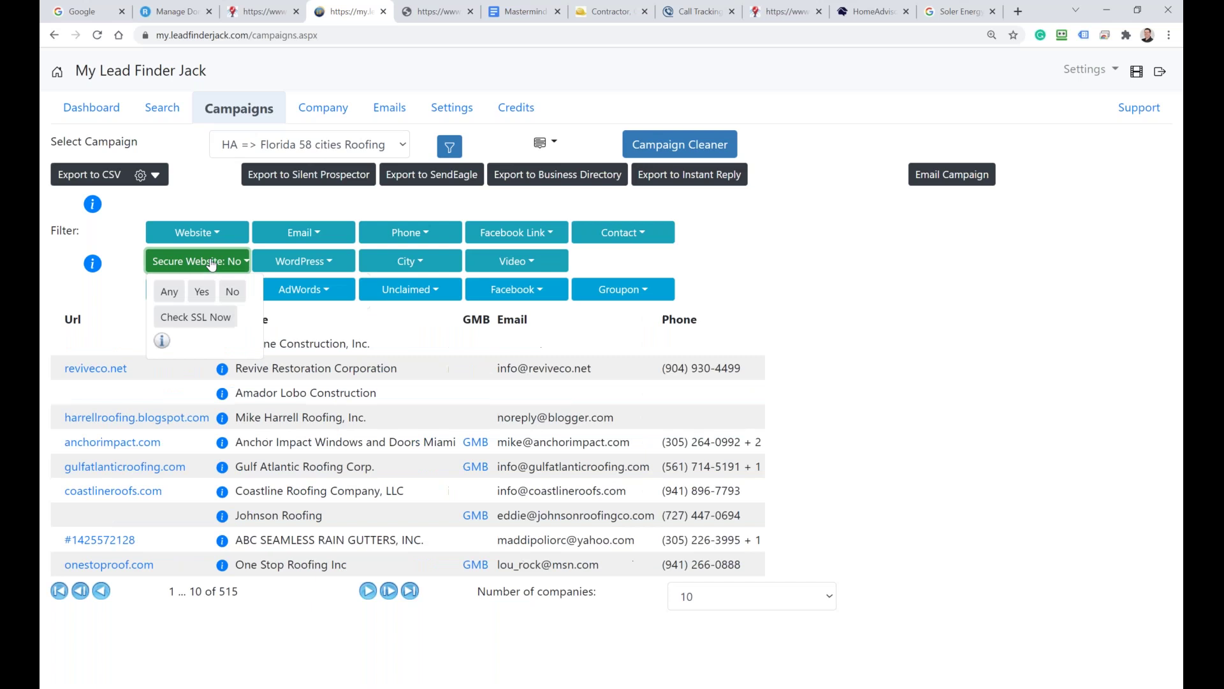
{"action": "left_click", "coordinate": [169, 293]}
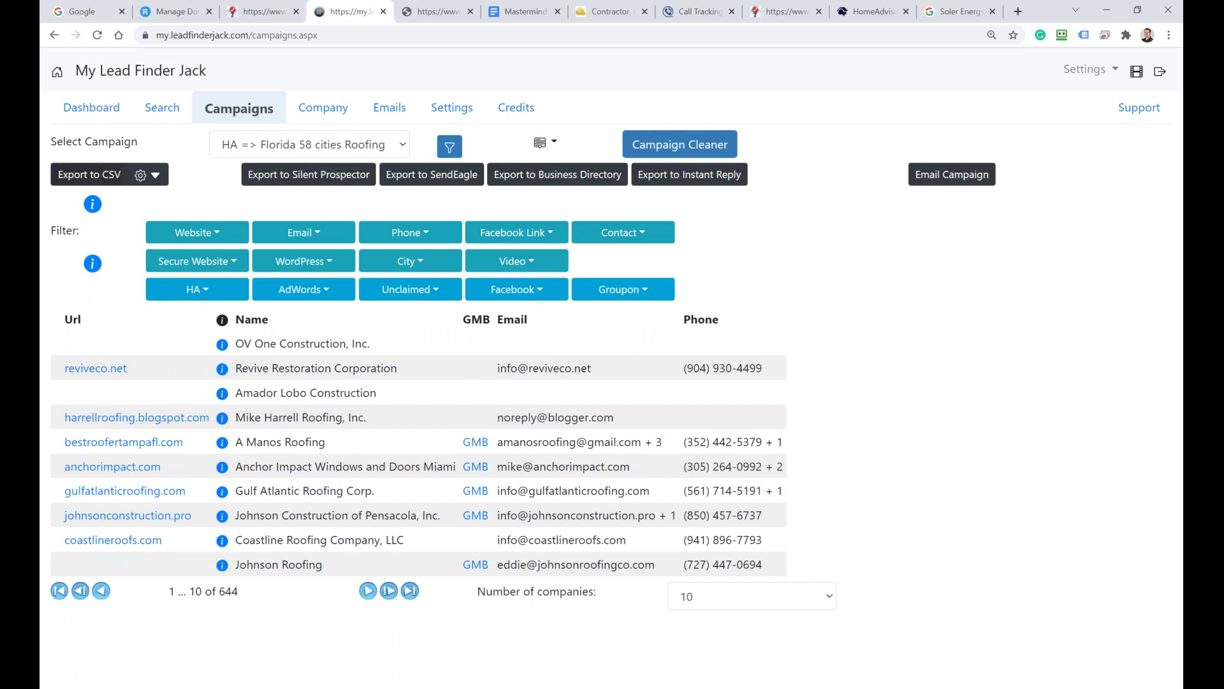
Step: Export the Roofing campaign companies to CSV and open the downloaded file
{"action": "left_click", "coordinate": [87, 177]}
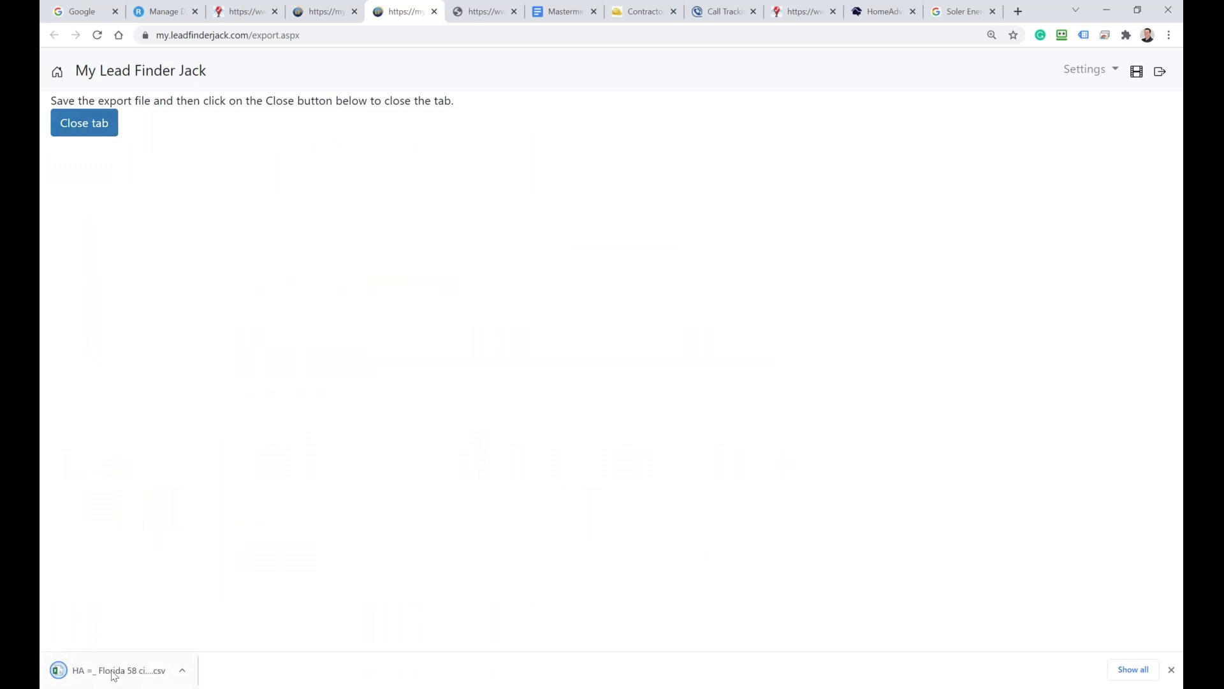
{"action": "left_click", "coordinate": [182, 670]}
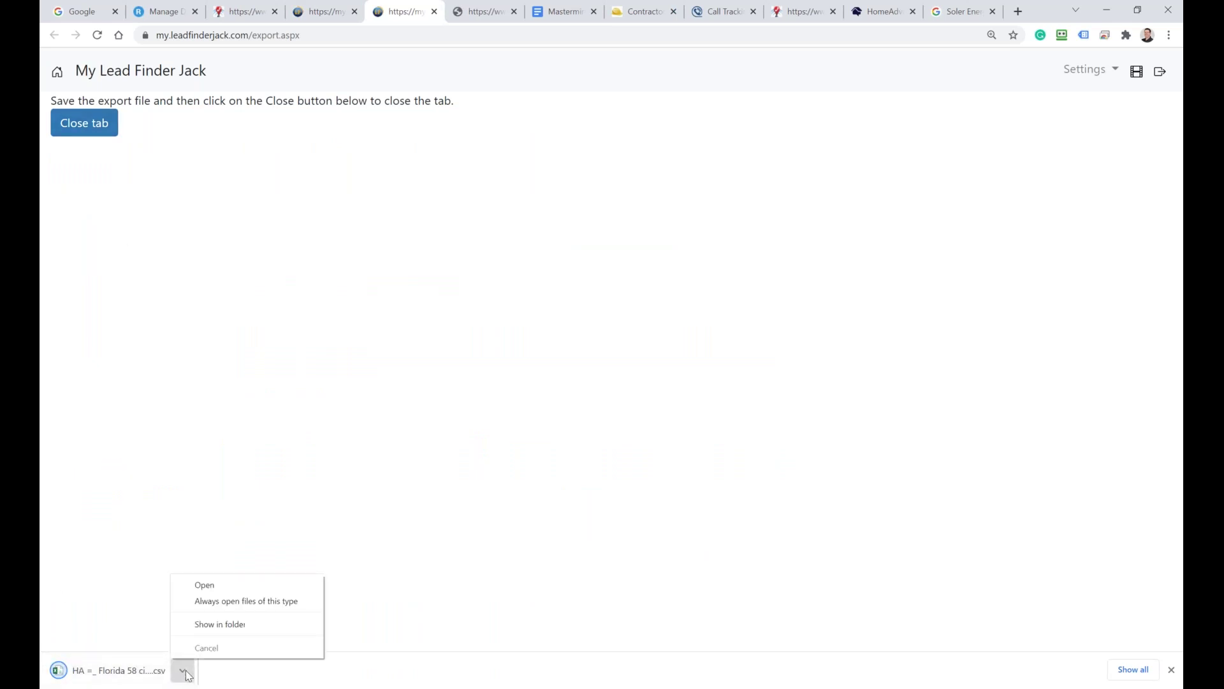
{"action": "left_click", "coordinate": [203, 586]}
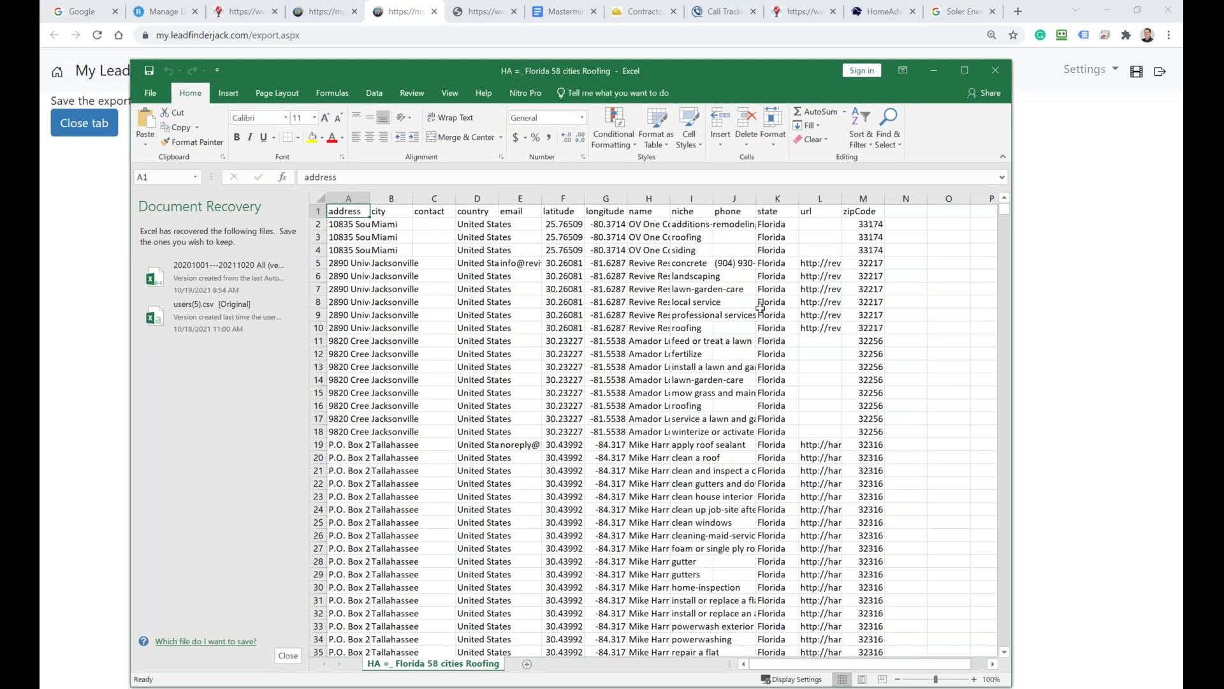
Step: Close the exported spreadsheet, dismissing the document recovery prompt
{"action": "left_click", "coordinate": [995, 70]}
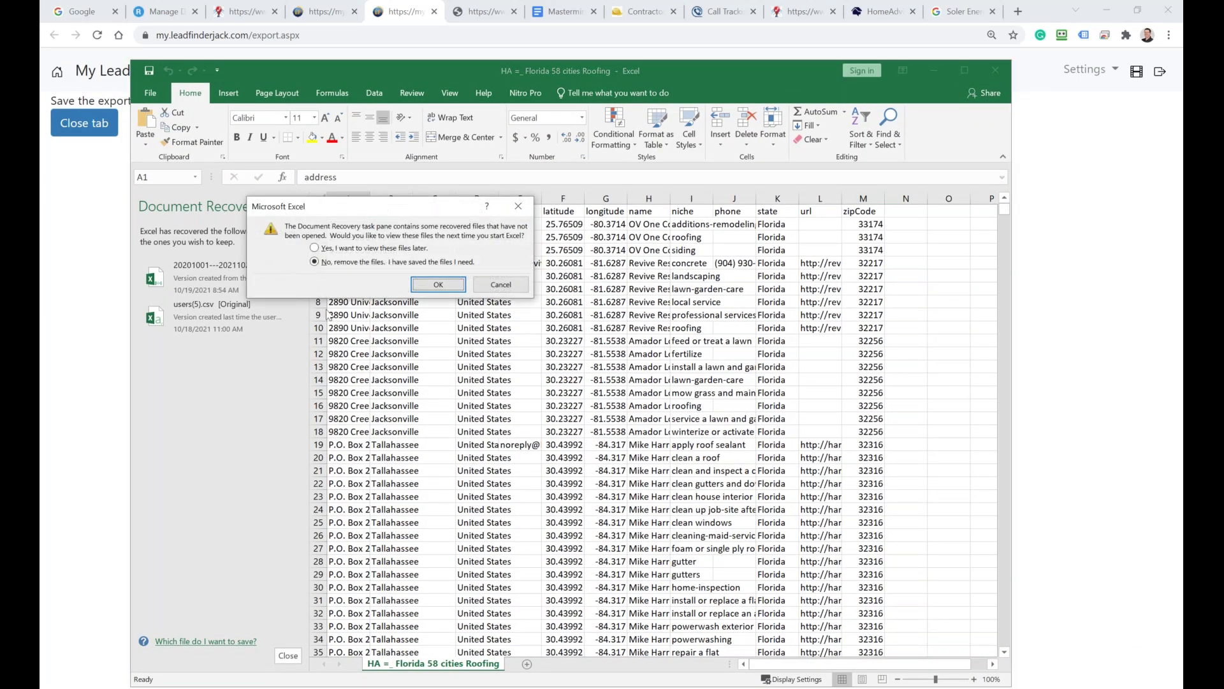
{"action": "left_click", "coordinate": [500, 285]}
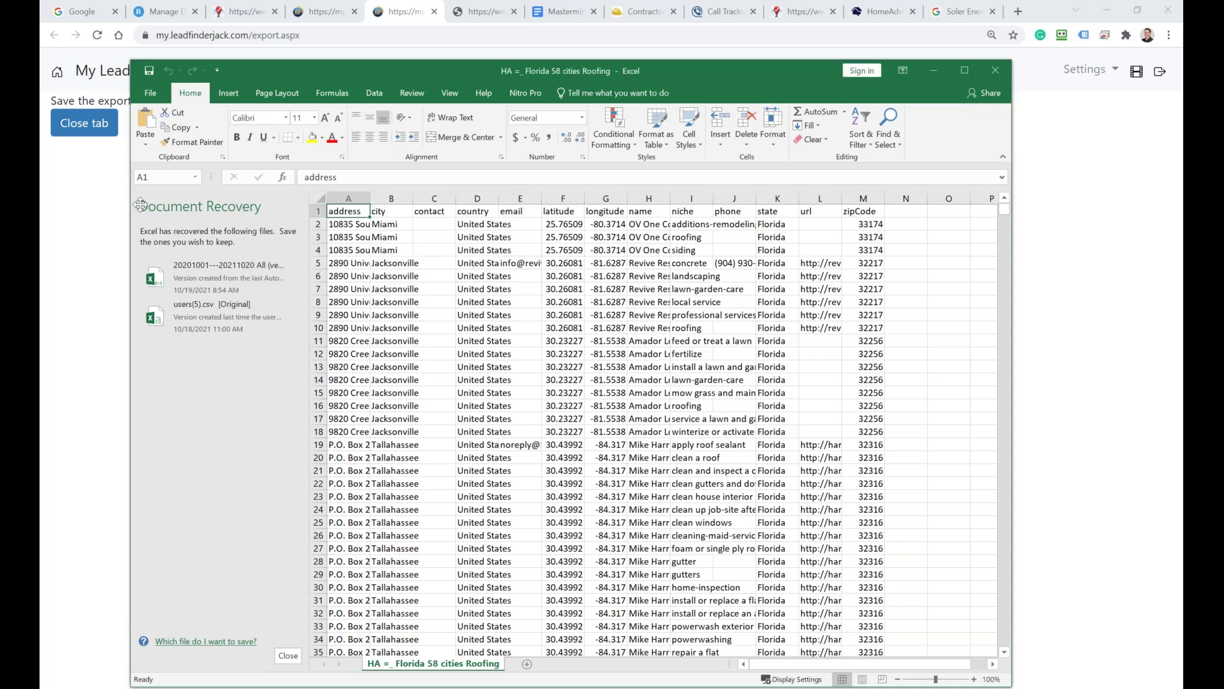
{"action": "left_click", "coordinate": [995, 70]}
Step: Discard recovered files, close Excel, and open the CSV export settings
{"action": "left_click", "coordinate": [439, 284]}
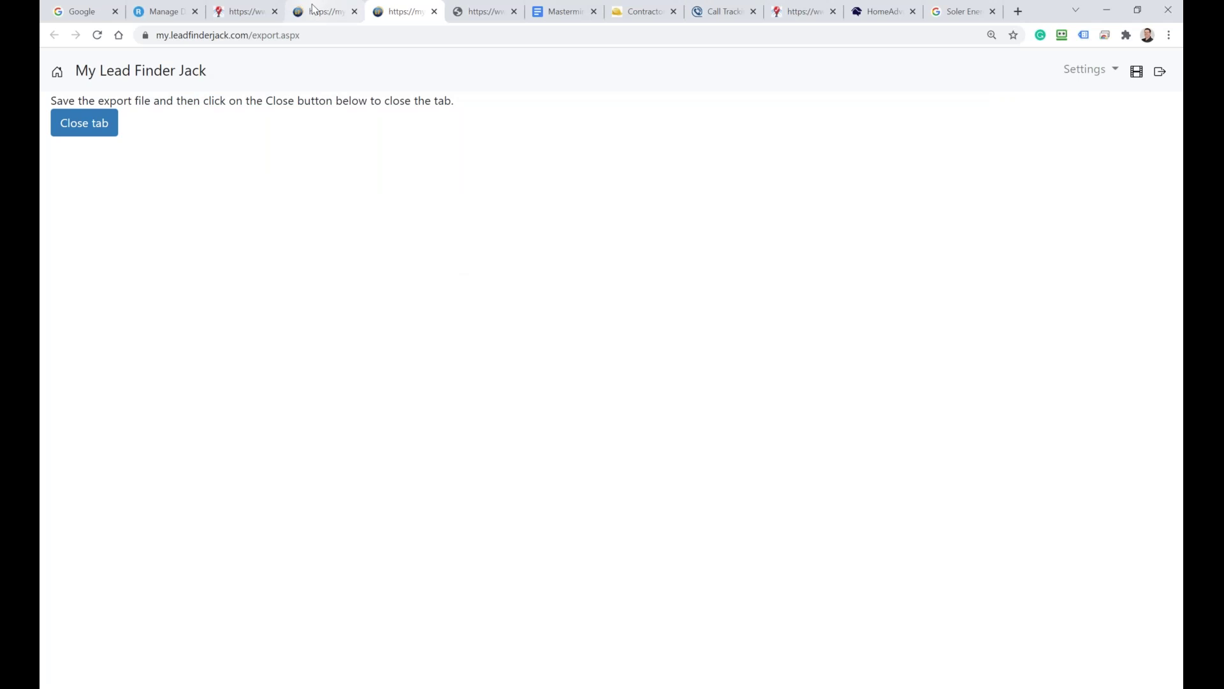
{"action": "left_click", "coordinate": [314, 9]}
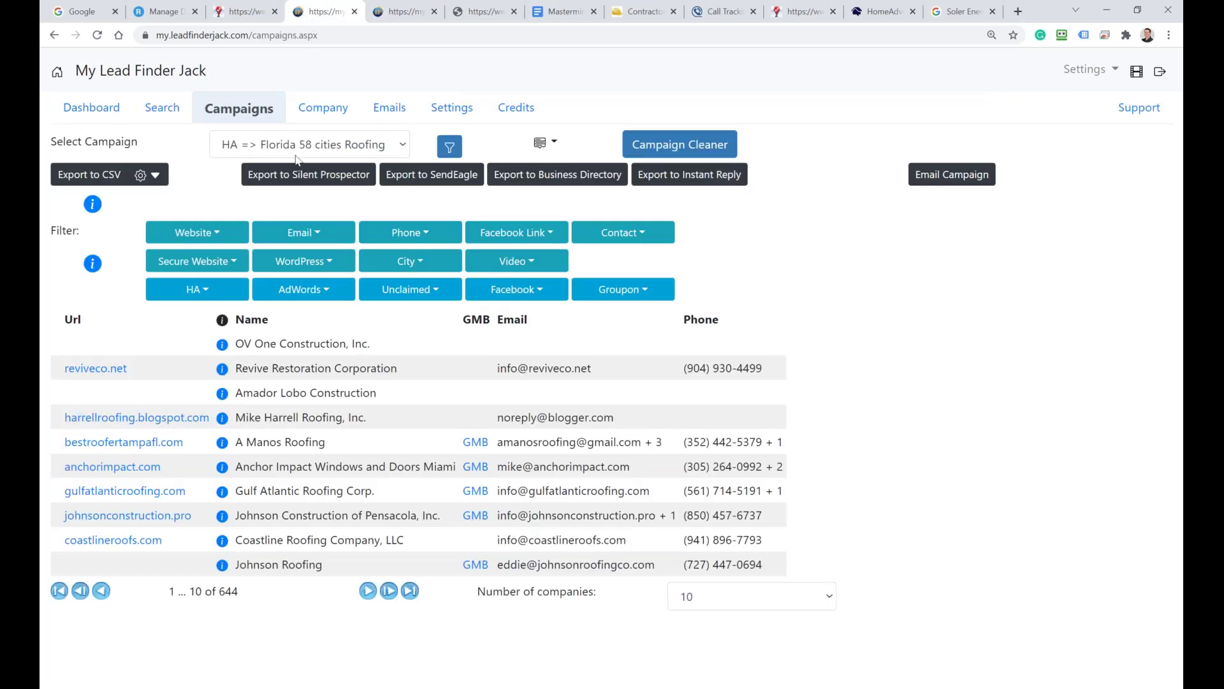
{"action": "left_click", "coordinate": [140, 175]}
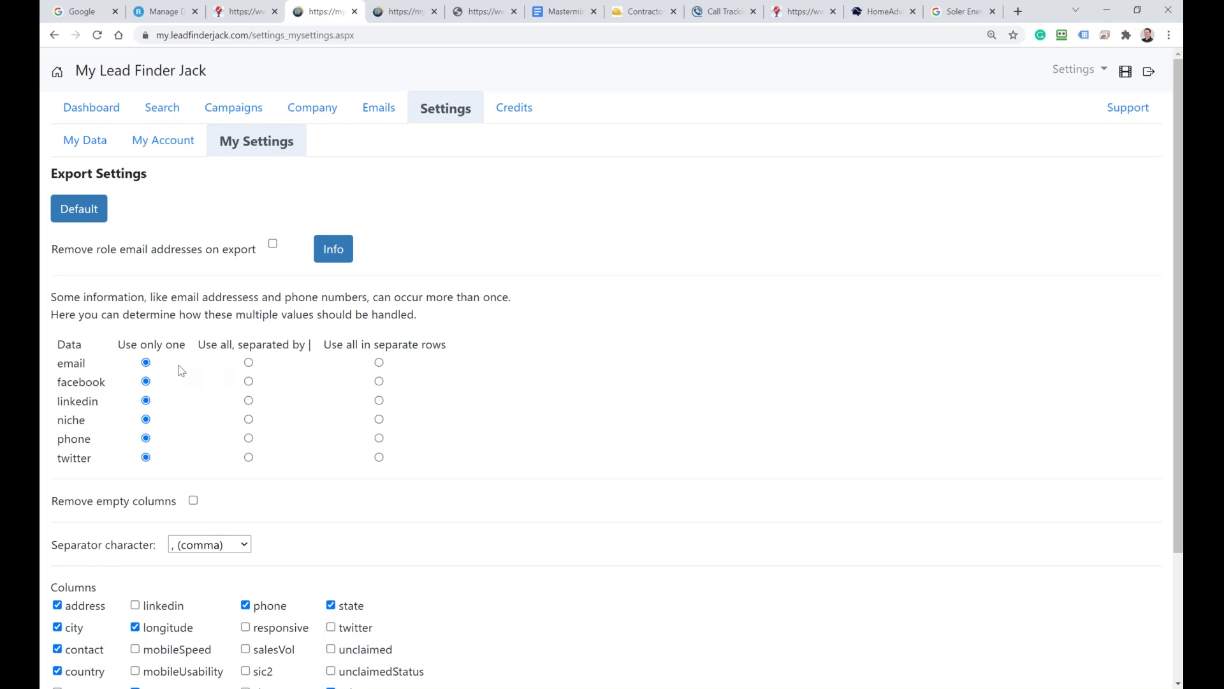
Step: Look over the export column settings, return to Campaigns, then go to the Mastermind doc
{"action": "scroll", "coordinate": [150, 418], "scroll_direction": "down", "scroll_amount": 2}
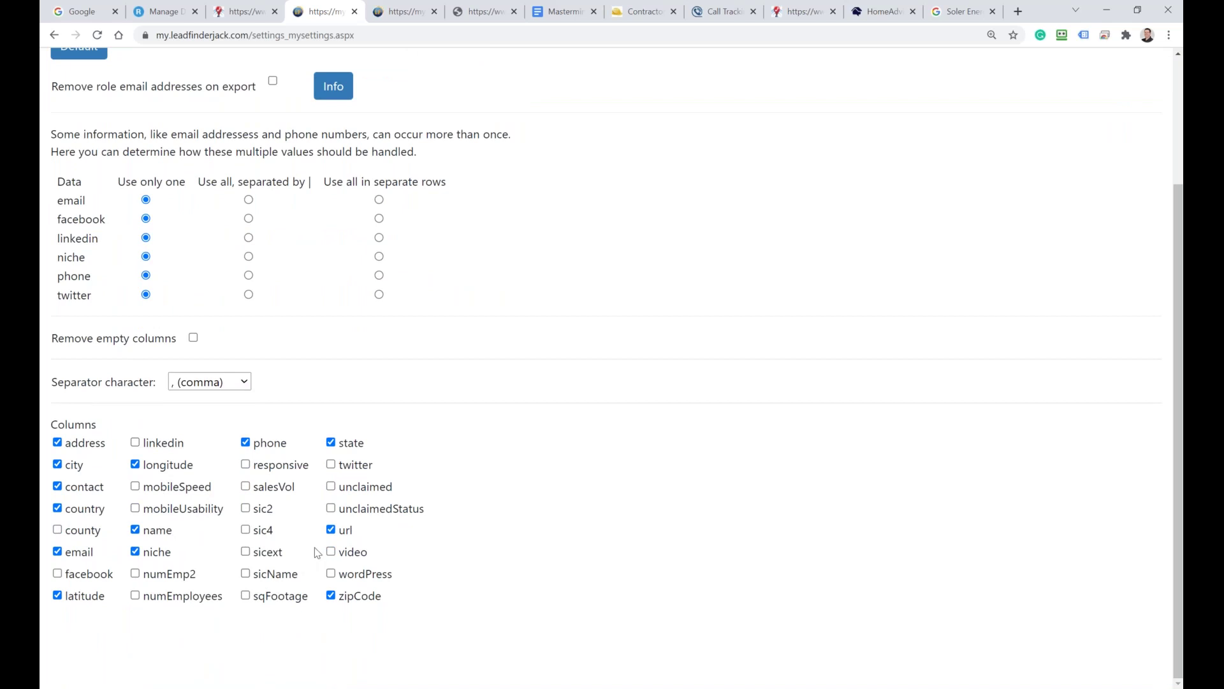
{"action": "scroll", "coordinate": [315, 547], "scroll_direction": "up", "scroll_amount": 2}
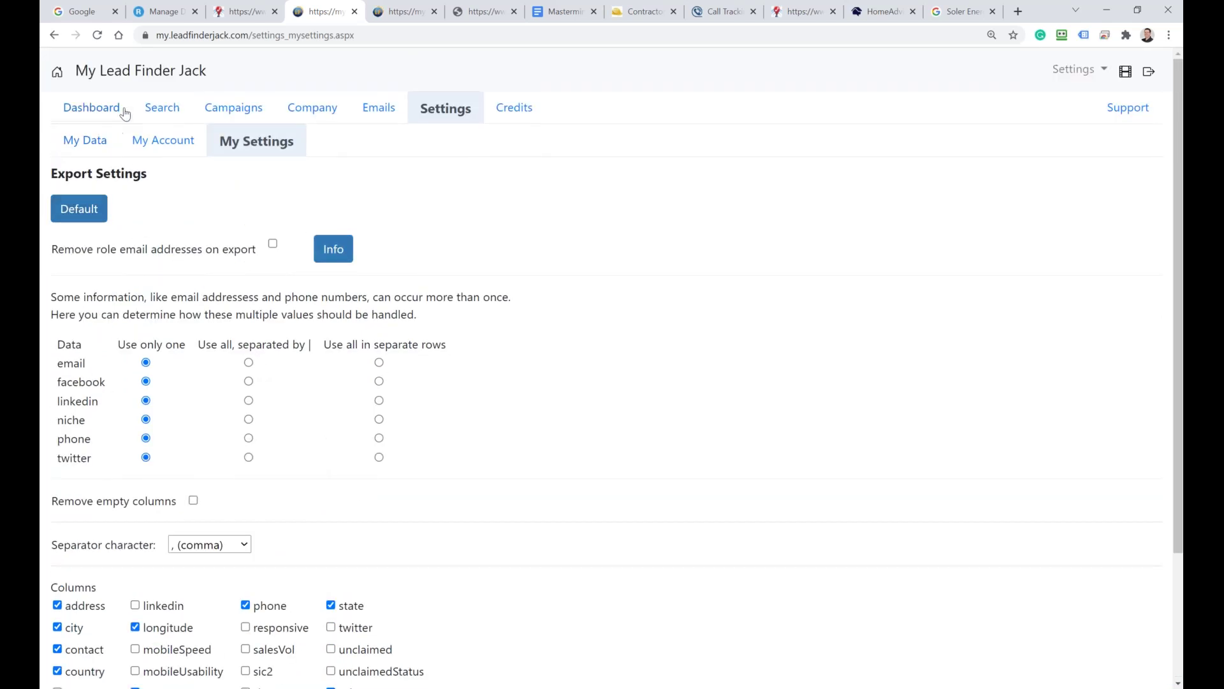
{"action": "left_click", "coordinate": [228, 115]}
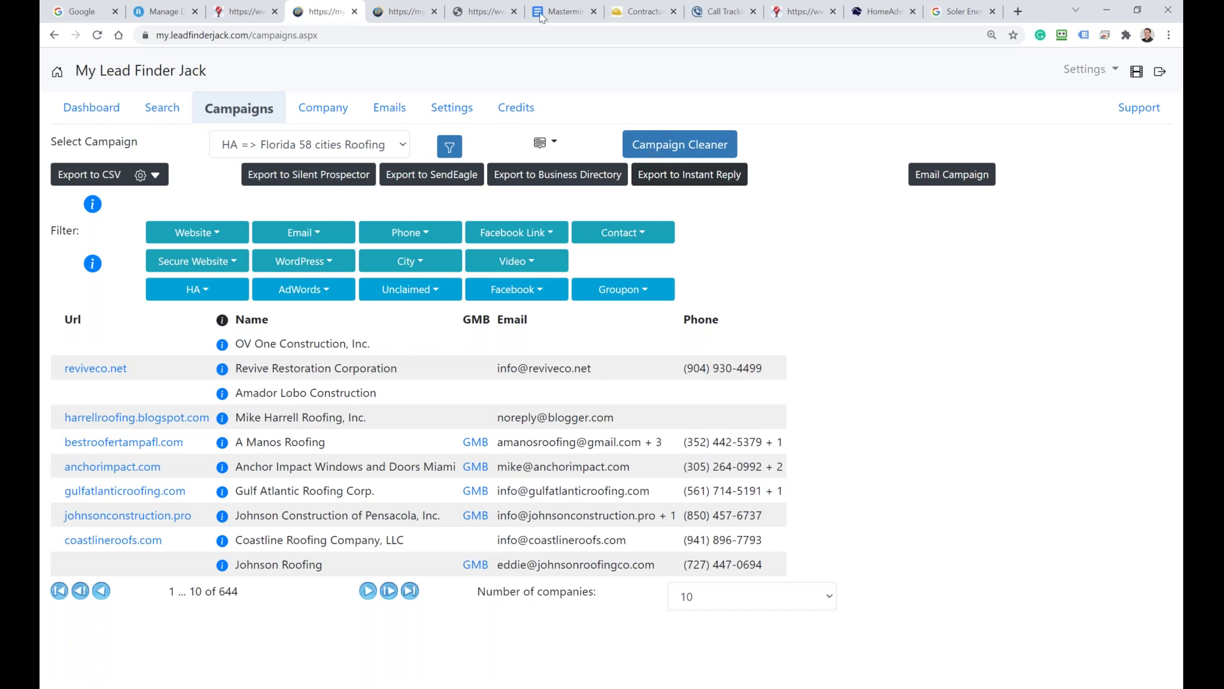
{"action": "left_click", "coordinate": [564, 12]}
Step: Review the Mastermind notes on traffic sources and lead niches, highlighting the cold email campaigns bullet
{"action": "scroll", "coordinate": [528, 495], "scroll_direction": "down", "scroll_amount": 5}
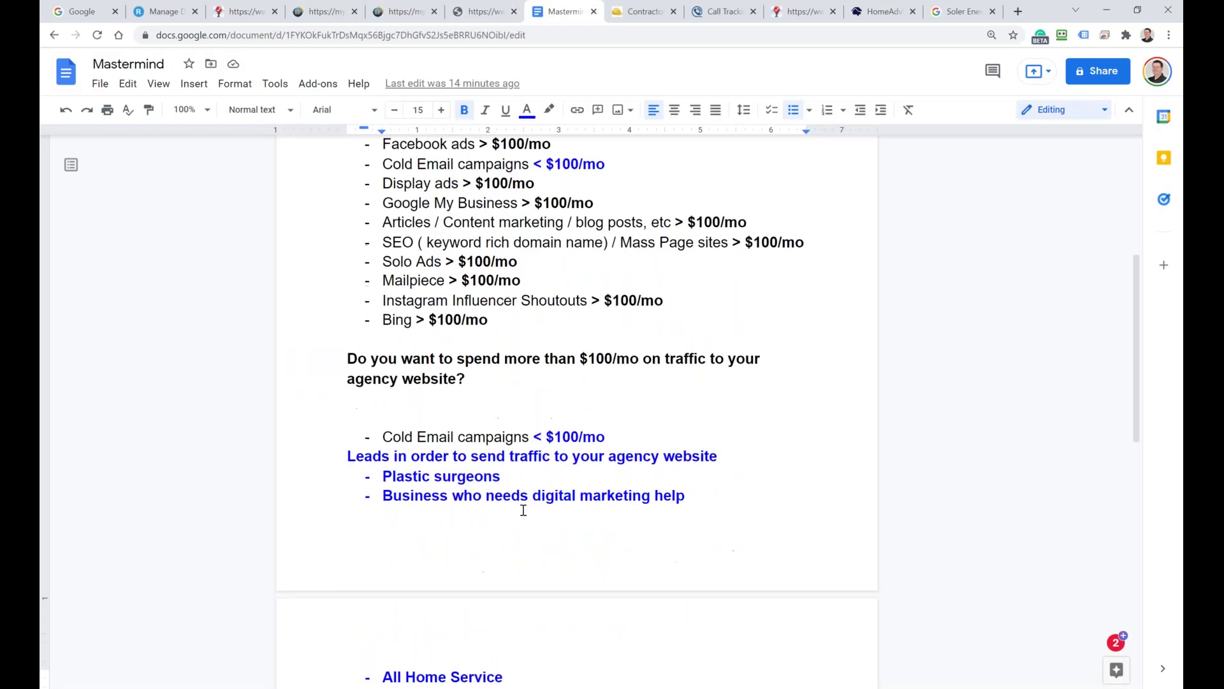
{"action": "scroll", "coordinate": [523, 509], "scroll_direction": "up", "scroll_amount": 4}
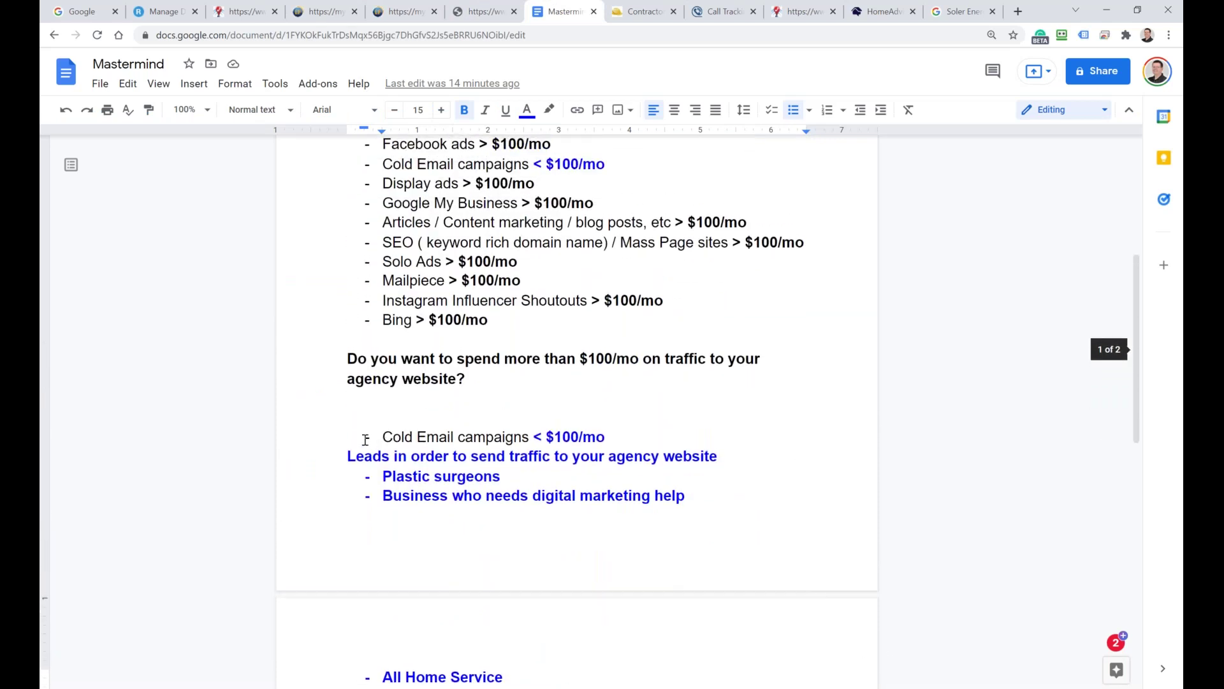
{"action": "left_click_drag", "start_coordinate": [367, 440], "coordinate": [513, 440]}
{"action": "scroll", "coordinate": [505, 515], "scroll_direction": "down", "scroll_amount": 7}
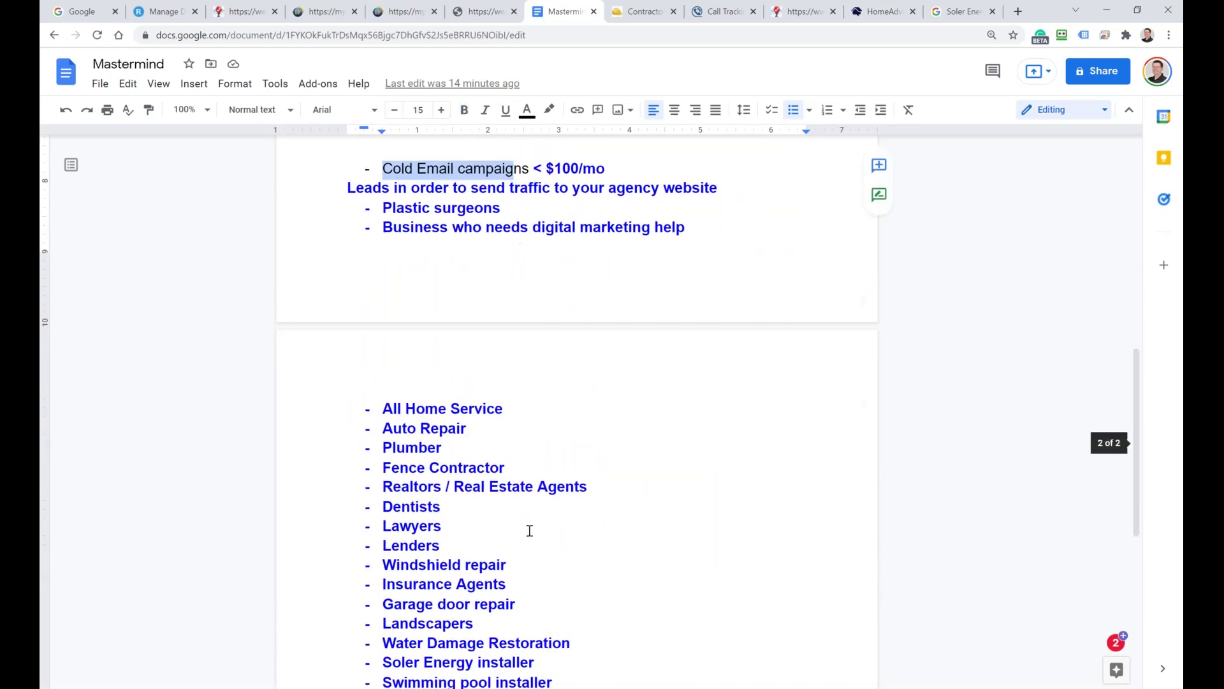
{"action": "left_click_drag", "start_coordinate": [555, 510], "coordinate": [348, 480]}
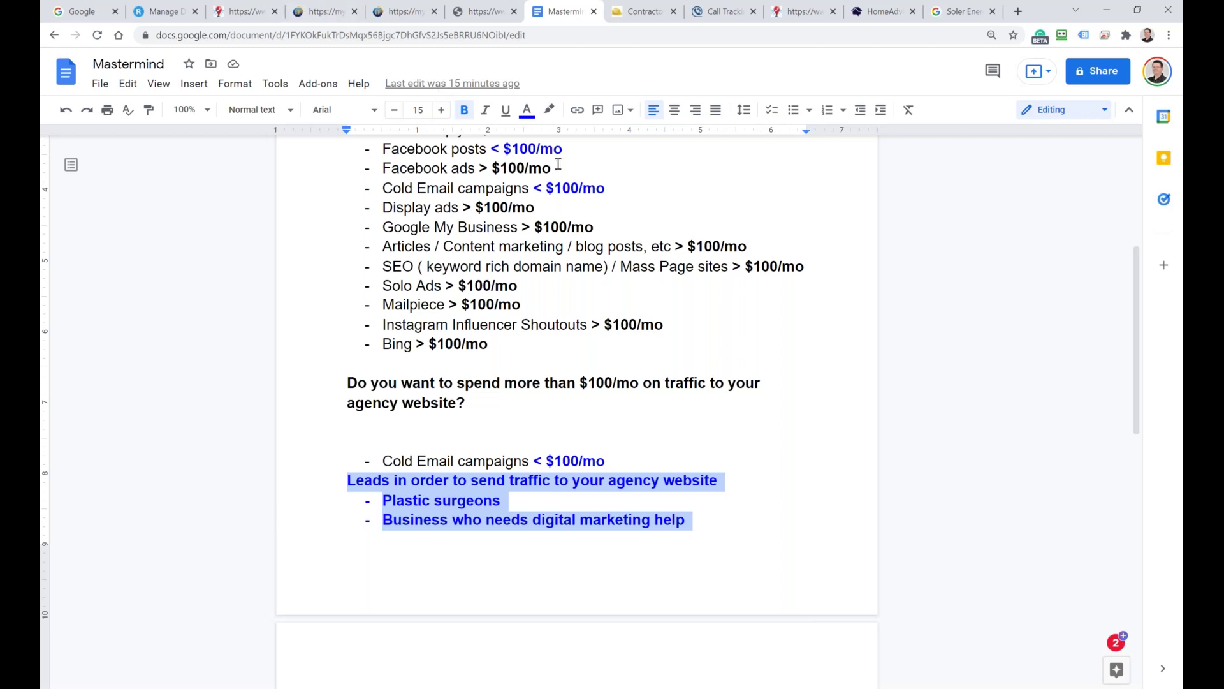
{"action": "left_click", "coordinate": [708, 11]}
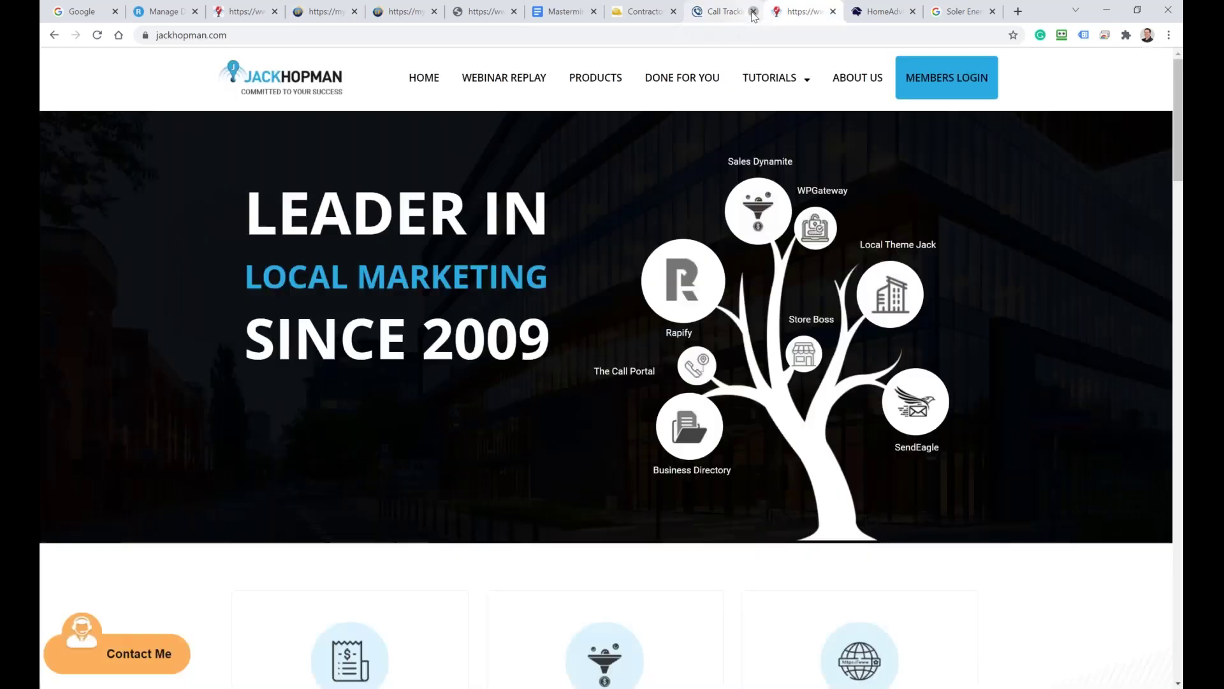
Step: Close the call tracking page and go back to the Lead Finder roofing campaign list
{"action": "left_click", "coordinate": [753, 11]}
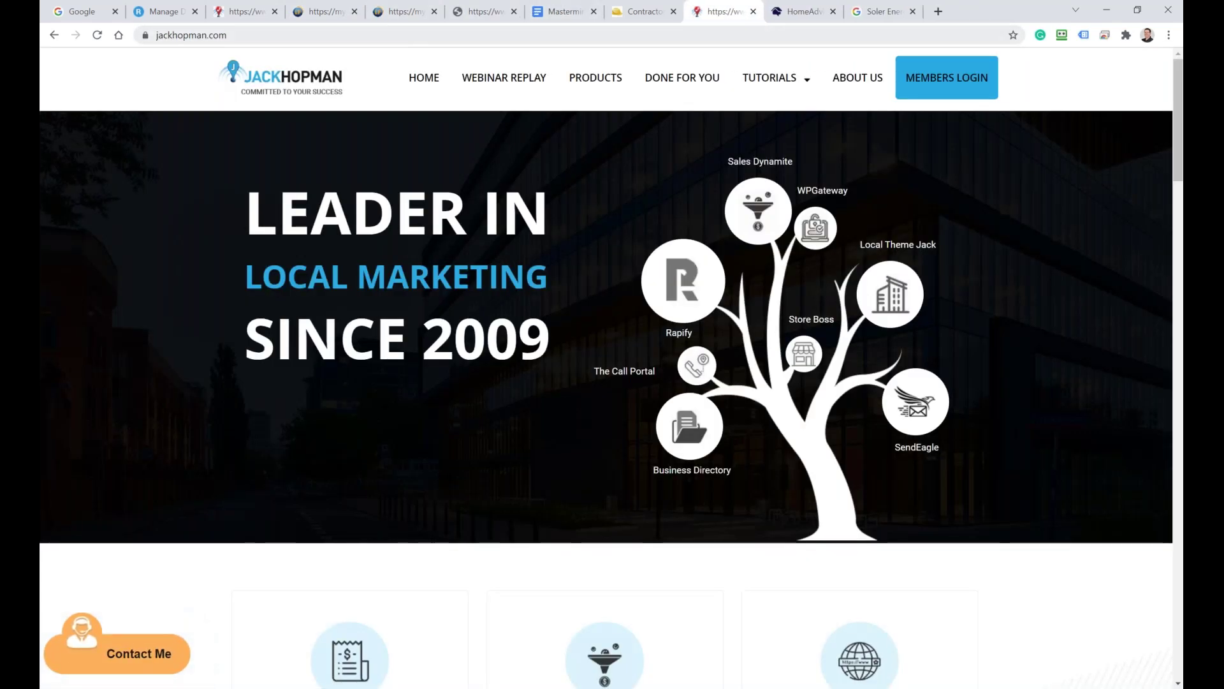
{"action": "left_click", "coordinate": [316, 11]}
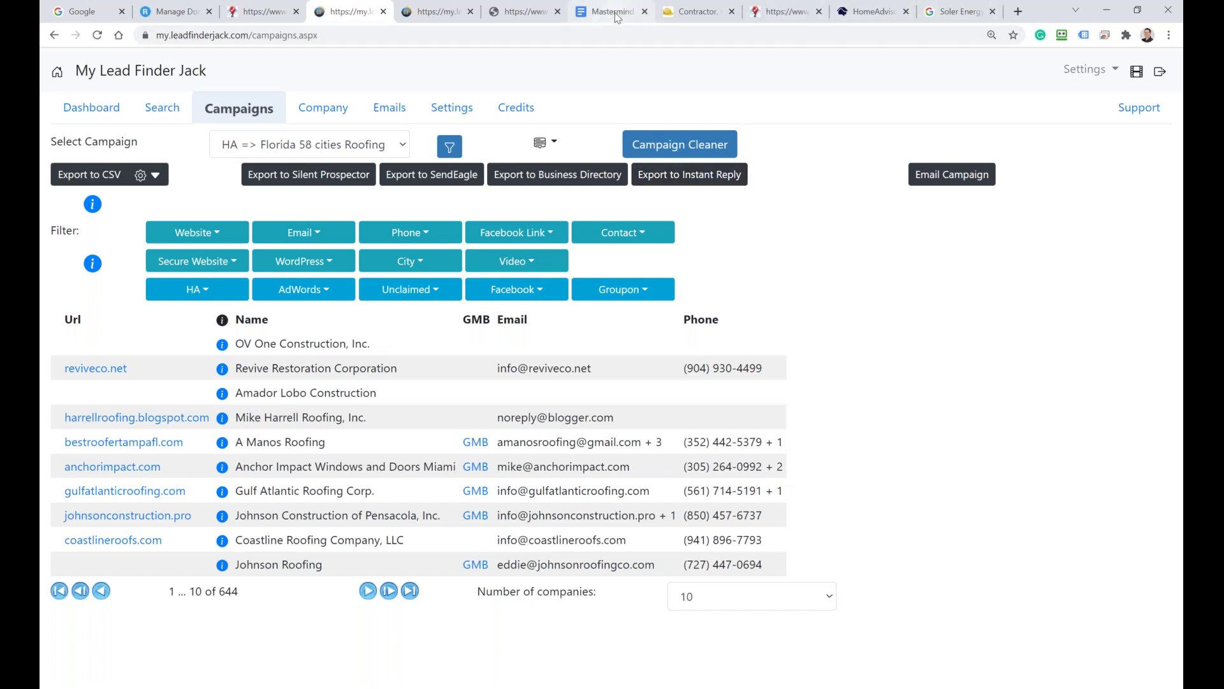
Step: After Mold remediation, end the bulleted list and type 'Sales Dynamite Jack' and 'Leads + Websites' as plain lines
{"action": "left_click", "coordinate": [590, 13]}
{"action": "scroll", "coordinate": [613, 434], "scroll_direction": "down", "scroll_amount": 10}
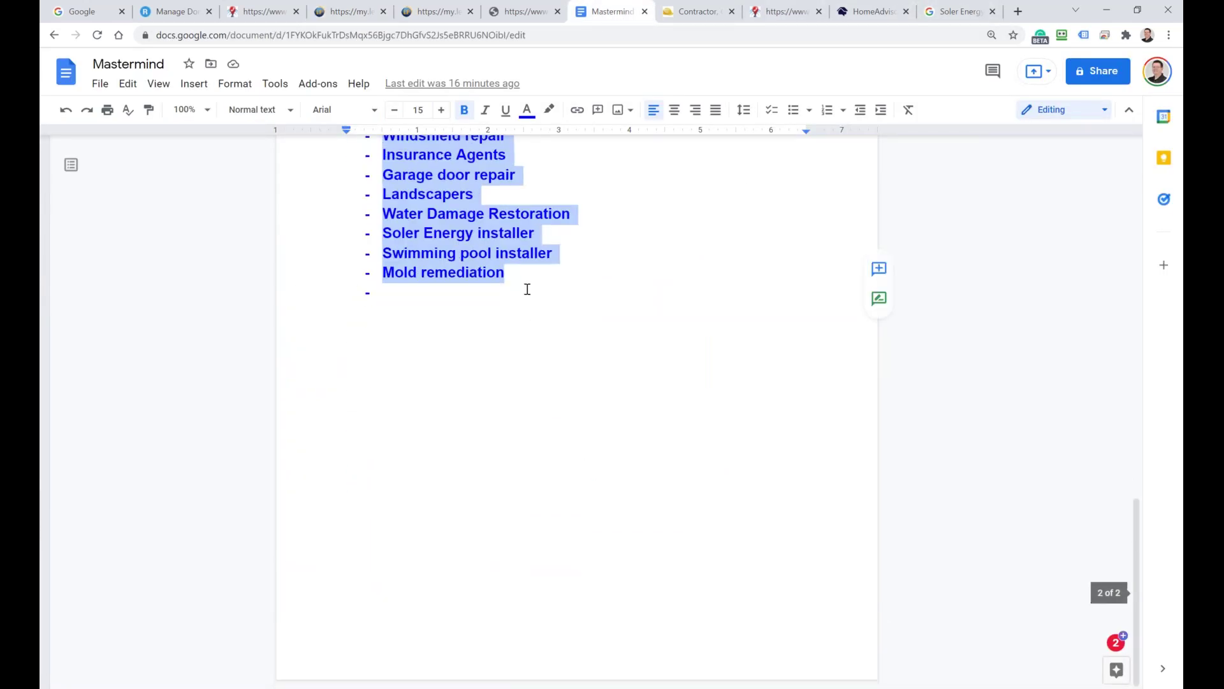
{"action": "double_click", "coordinate": [518, 278]}
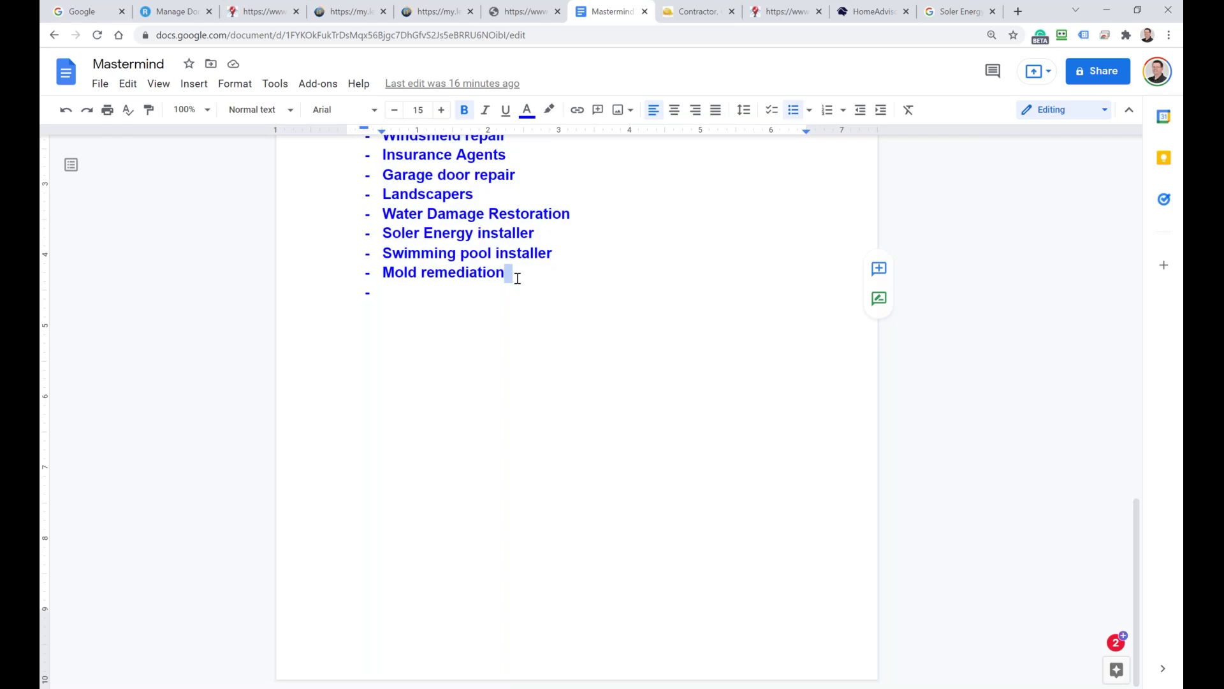
{"action": "key", "text": "Return"}
{"action": "key", "text": "Return"}
{"action": "key", "text": "Return"}
{"action": "key", "text": "BackSpace"}
{"action": "key", "text": "BackSpace"}
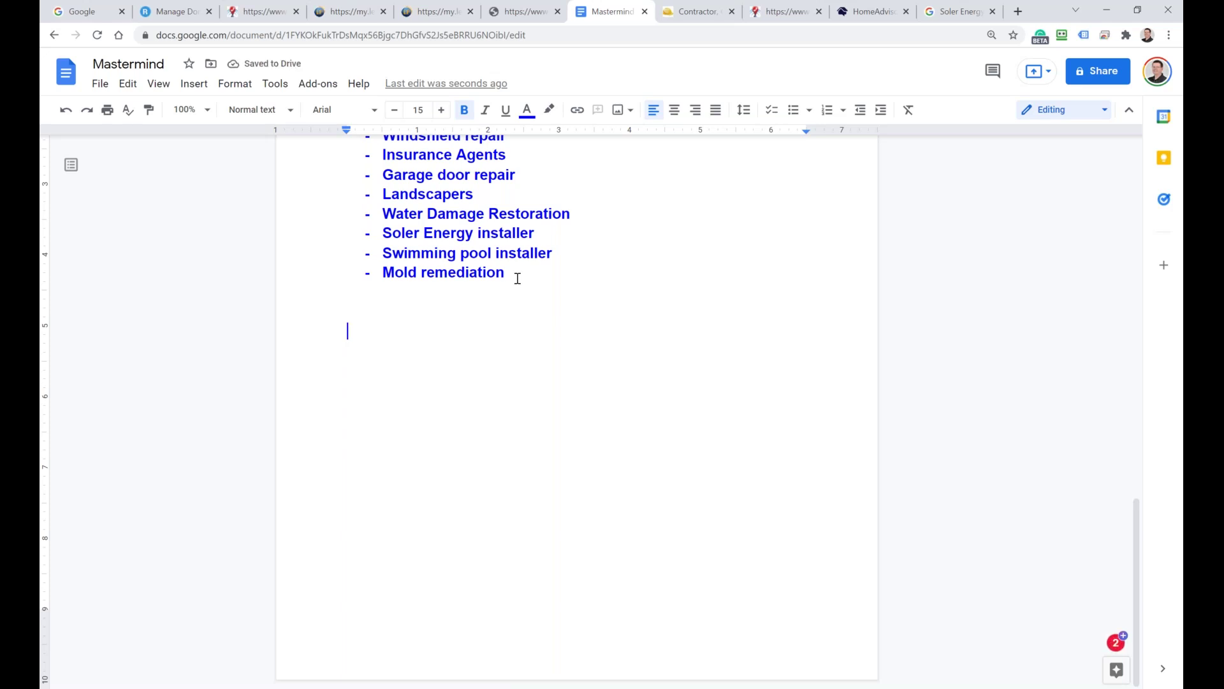
{"action": "type", "text": "Sales Dynamite Jack"}
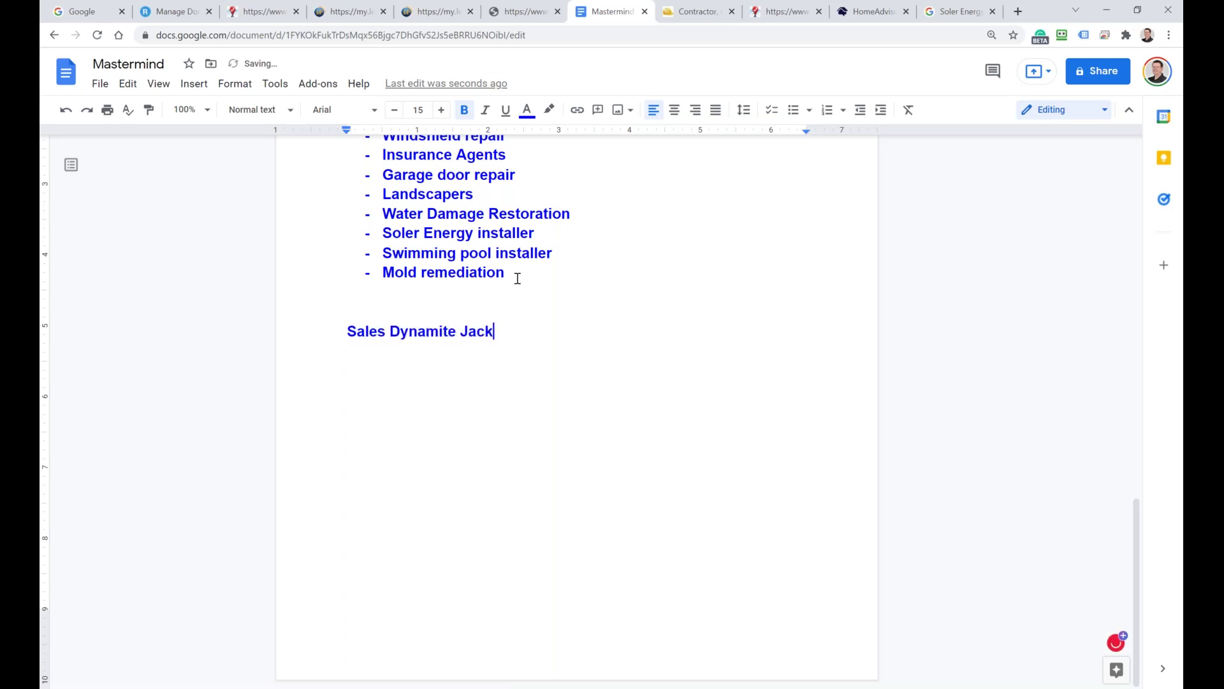
{"action": "key", "text": "Return"}
{"action": "type", "text": "Leads + Websites"}
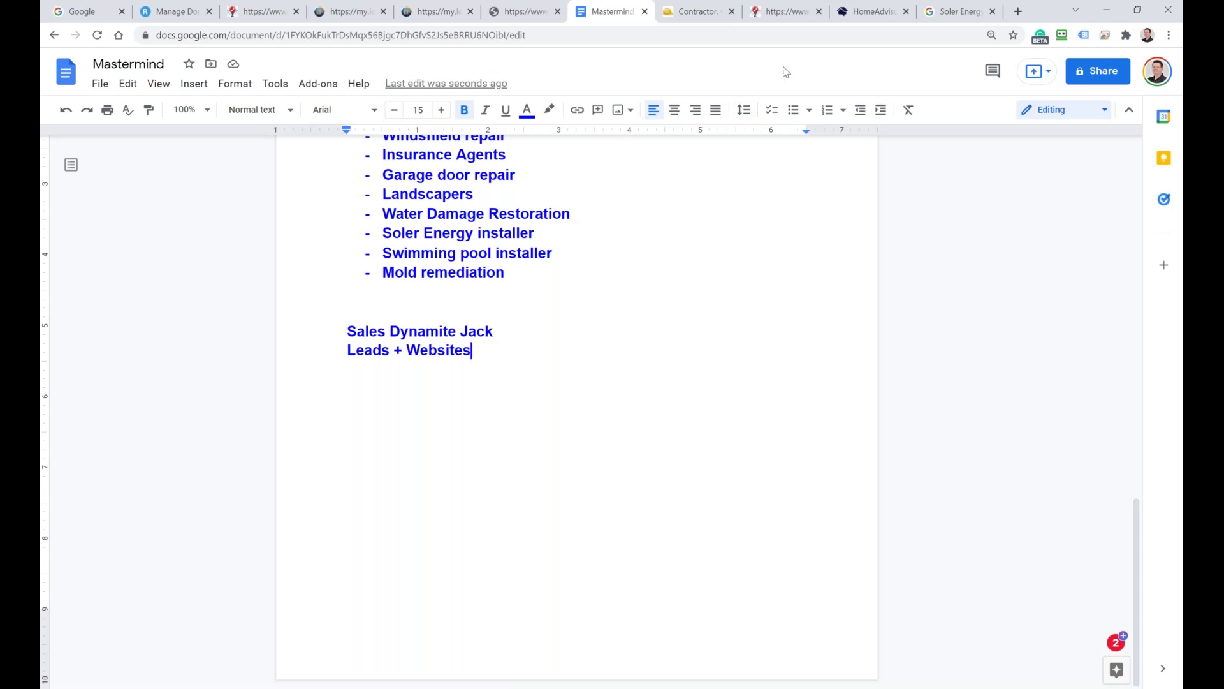
{"action": "left_click", "coordinate": [190, 10]}
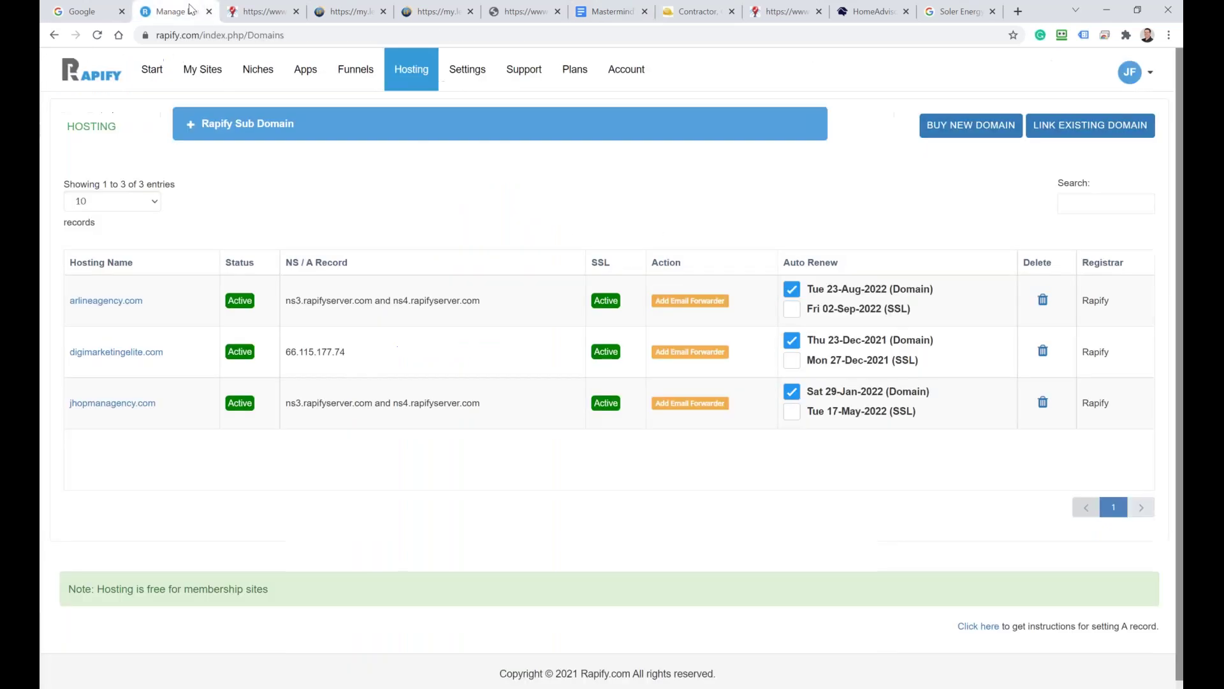
Step: Reload Rapify and sign back in with a saved login
{"action": "left_click", "coordinate": [97, 35]}
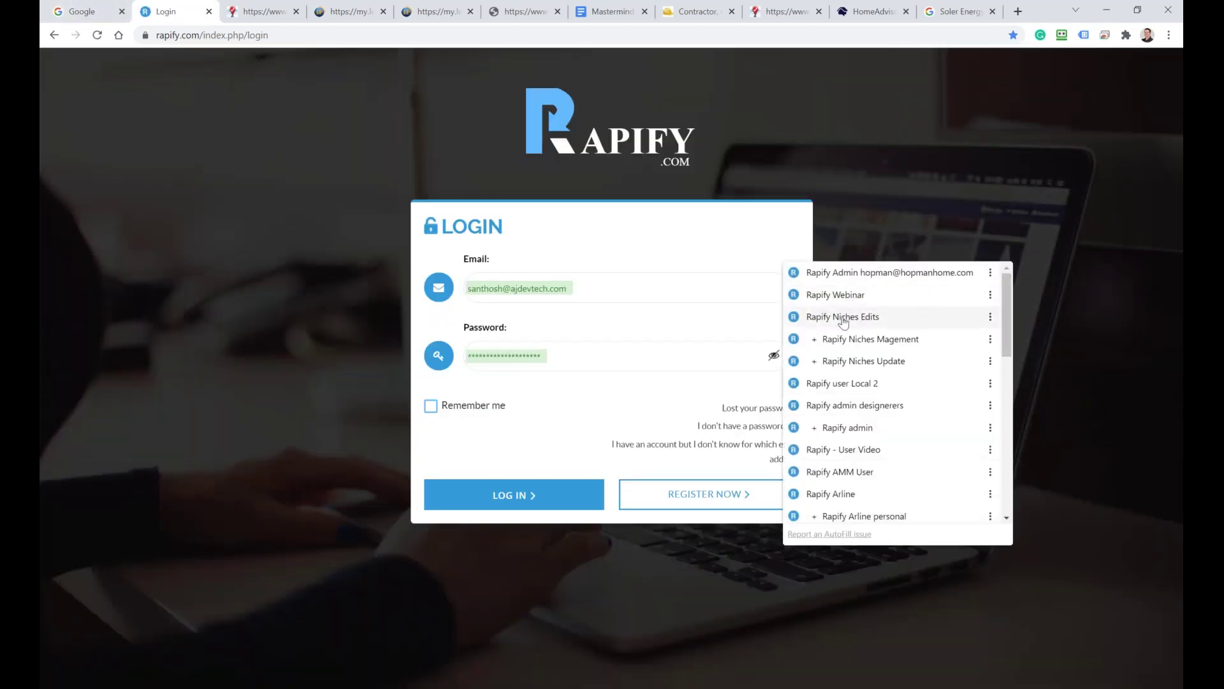
{"action": "scroll", "coordinate": [829, 319], "scroll_direction": "down", "scroll_amount": 3}
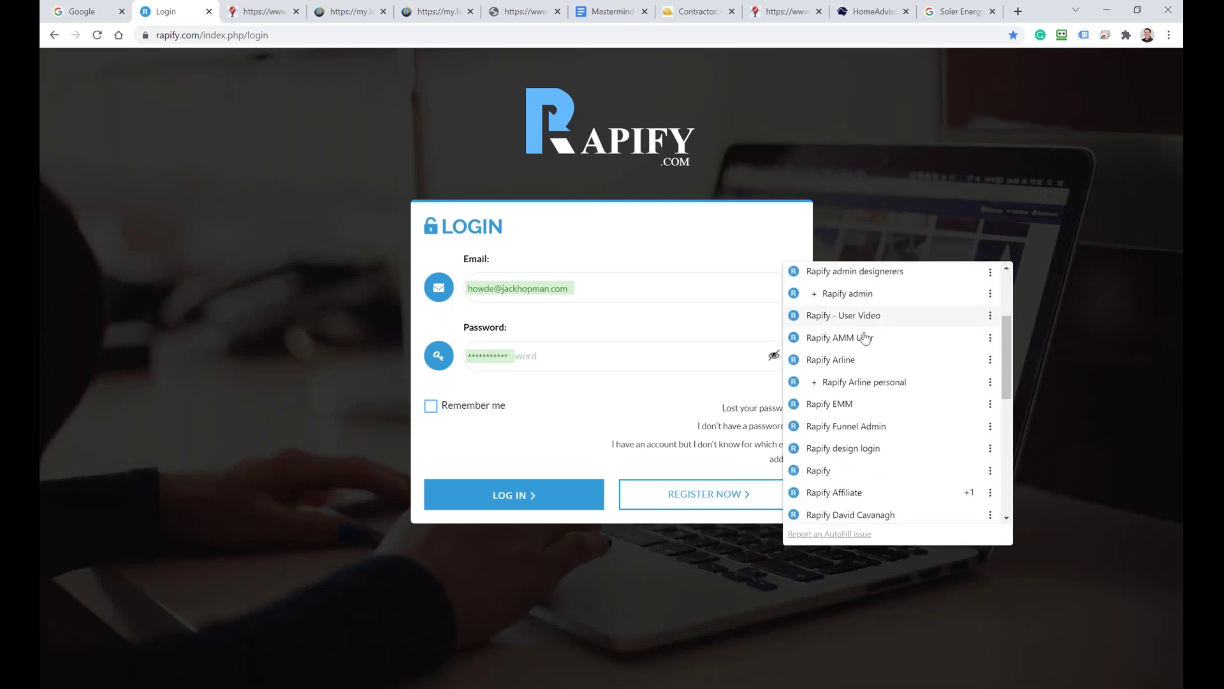
{"action": "left_click", "coordinate": [866, 337]}
{"action": "left_click", "coordinate": [514, 495]}
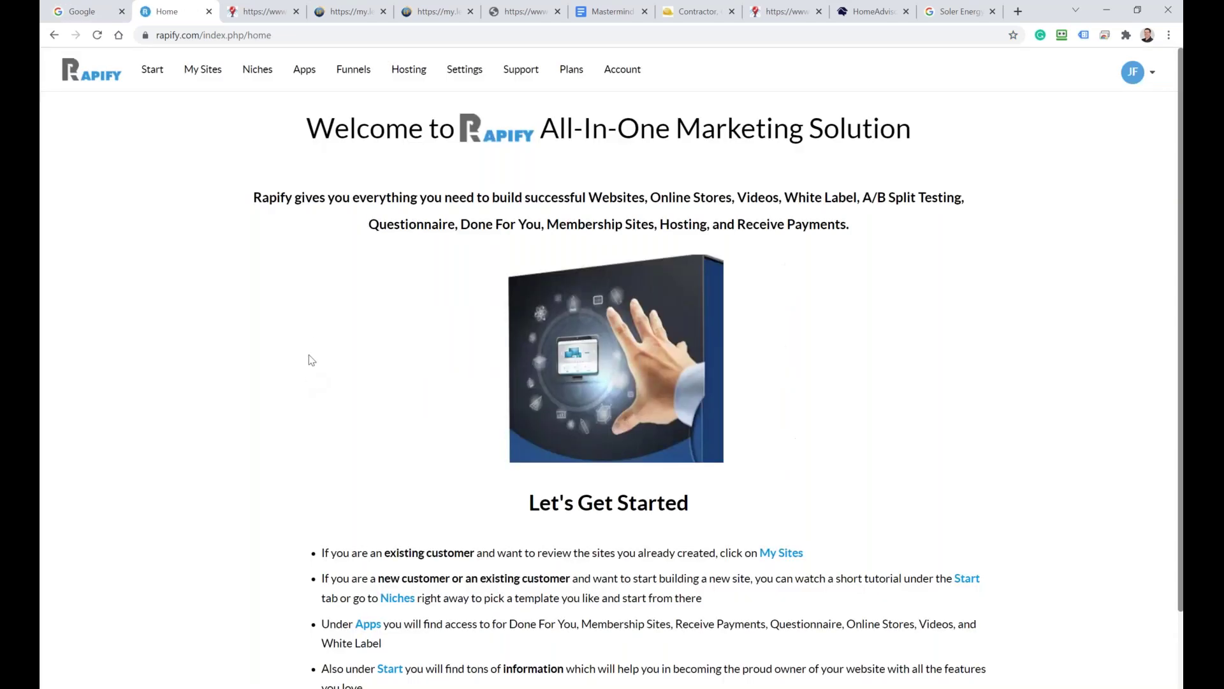
Step: Search the Rapify niche templates for 'fe' to find Fencing
{"action": "left_click", "coordinate": [252, 68]}
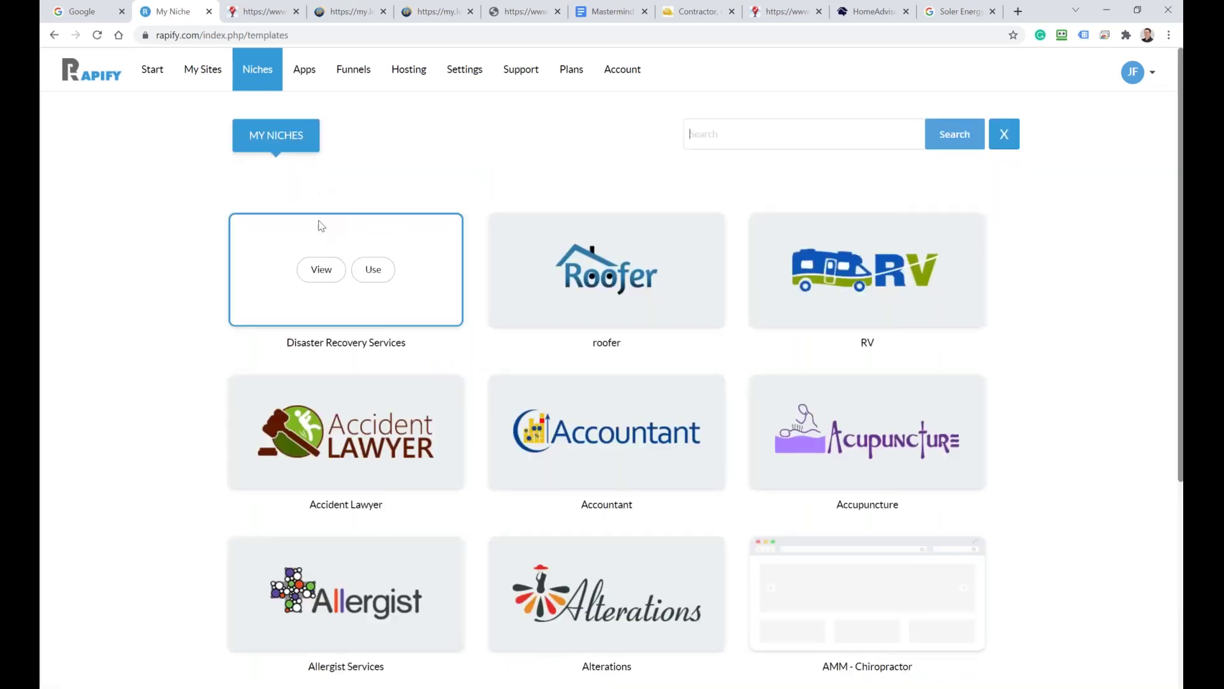
{"action": "scroll", "coordinate": [738, 146], "scroll_direction": "down", "scroll_amount": 3}
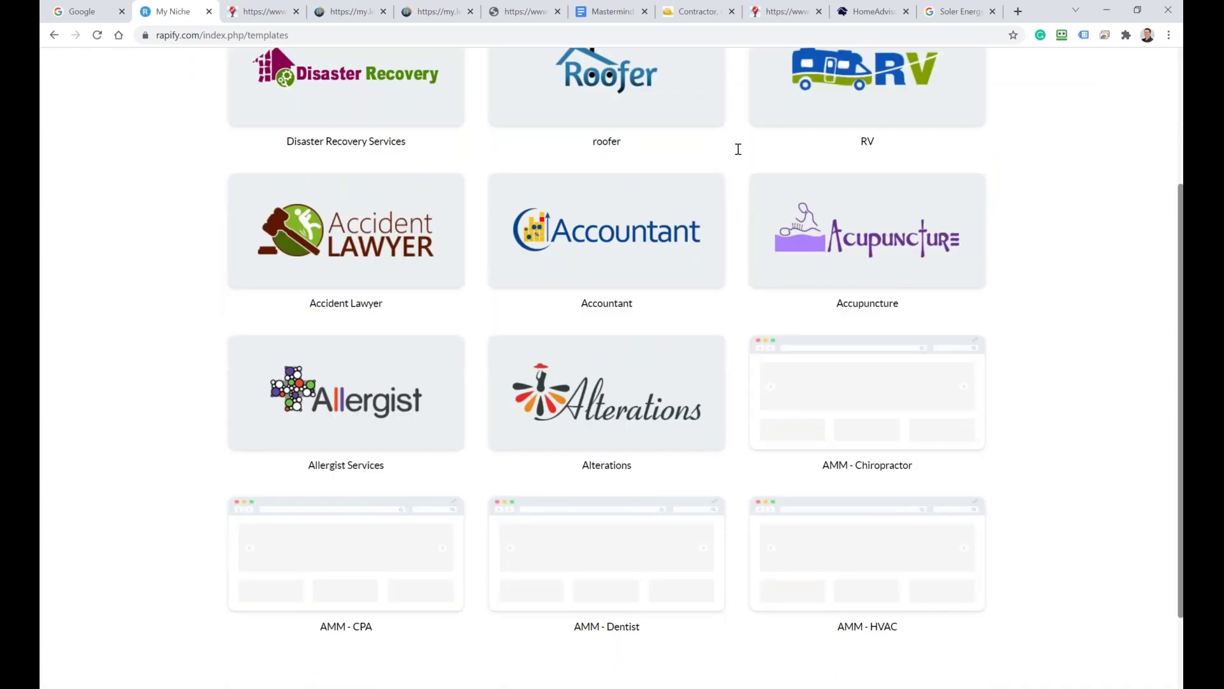
{"action": "scroll", "coordinate": [500, 411], "scroll_direction": "up", "scroll_amount": 3}
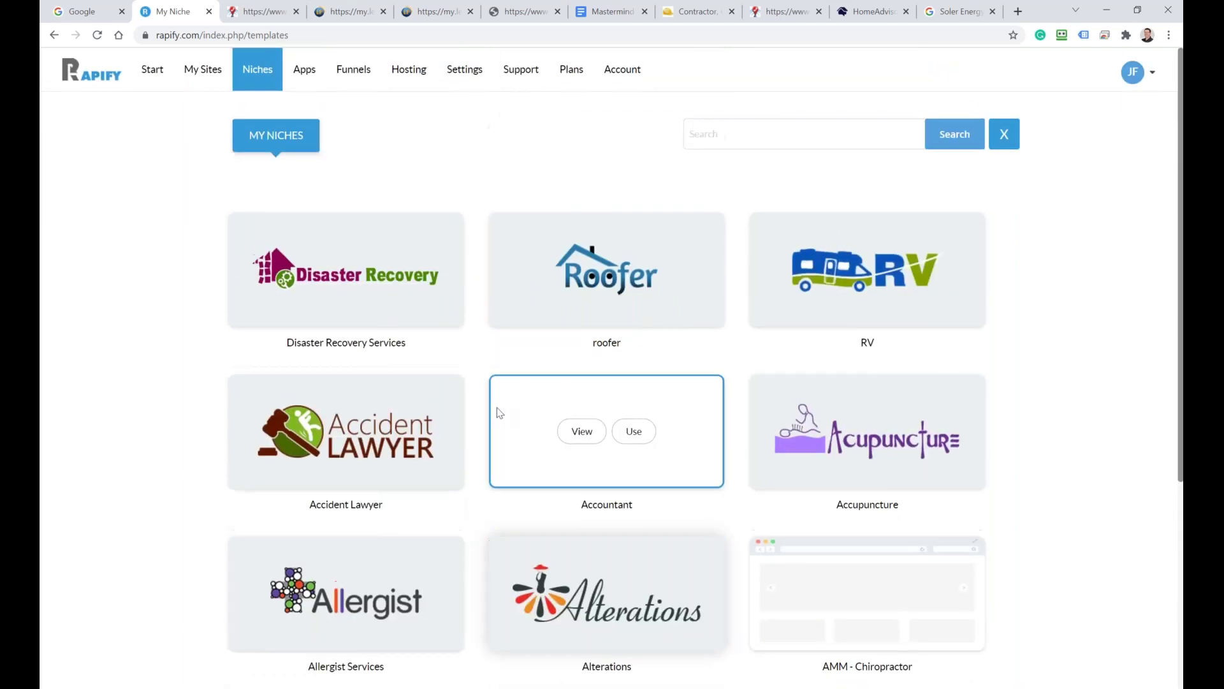
{"action": "scroll", "coordinate": [500, 408], "scroll_direction": "down", "scroll_amount": 5}
{"action": "scroll", "coordinate": [513, 376], "scroll_direction": "up", "scroll_amount": 4}
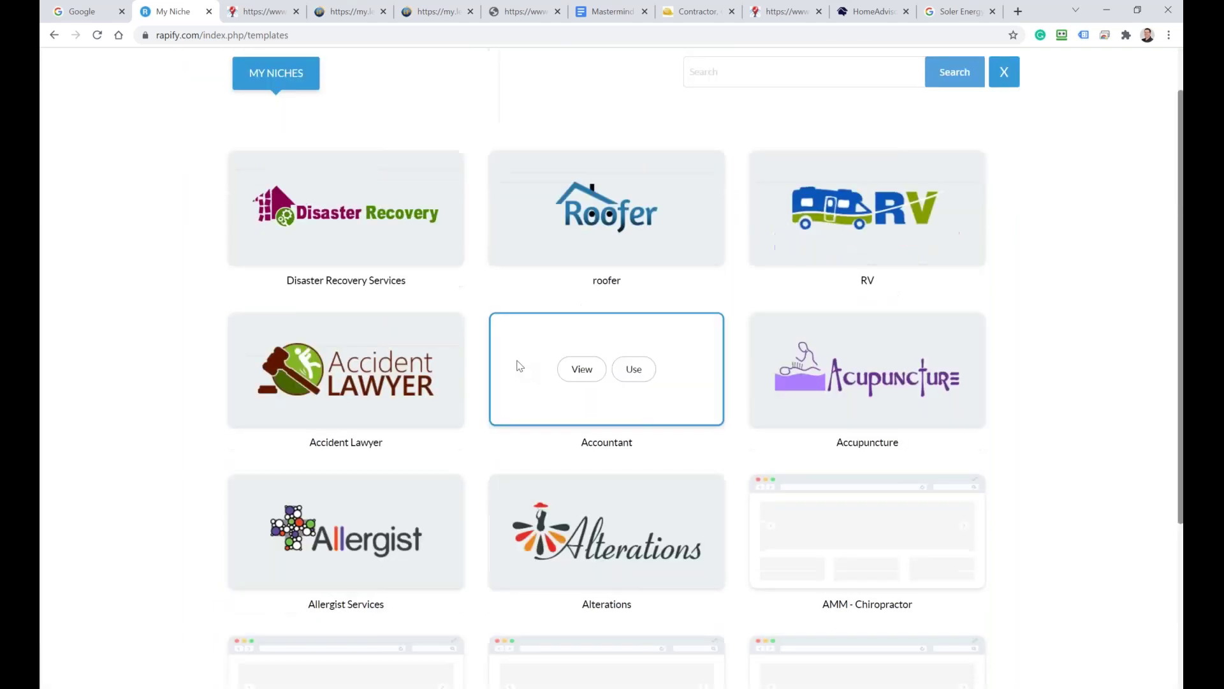
{"action": "left_click", "coordinate": [717, 97]}
{"action": "type", "text": "fenc"}
{"action": "key", "text": "Return"}
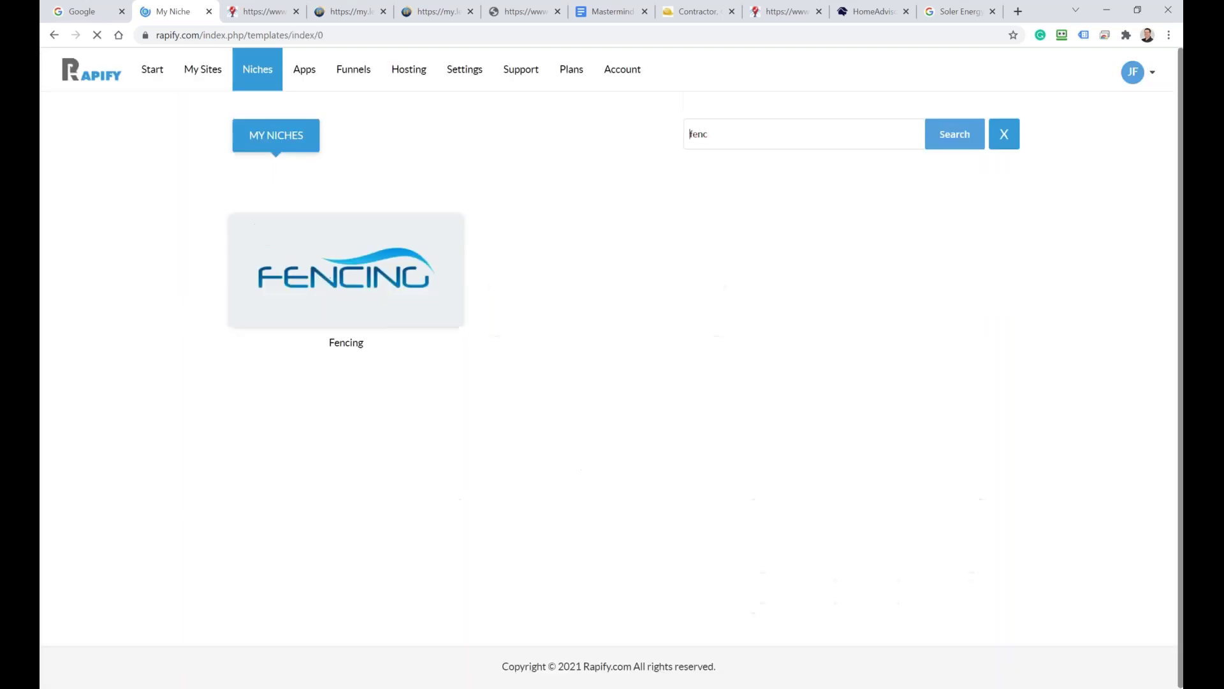
Step: Preview the Fencing template site and scroll through it
{"action": "mouse_move", "coordinate": [374, 270]}
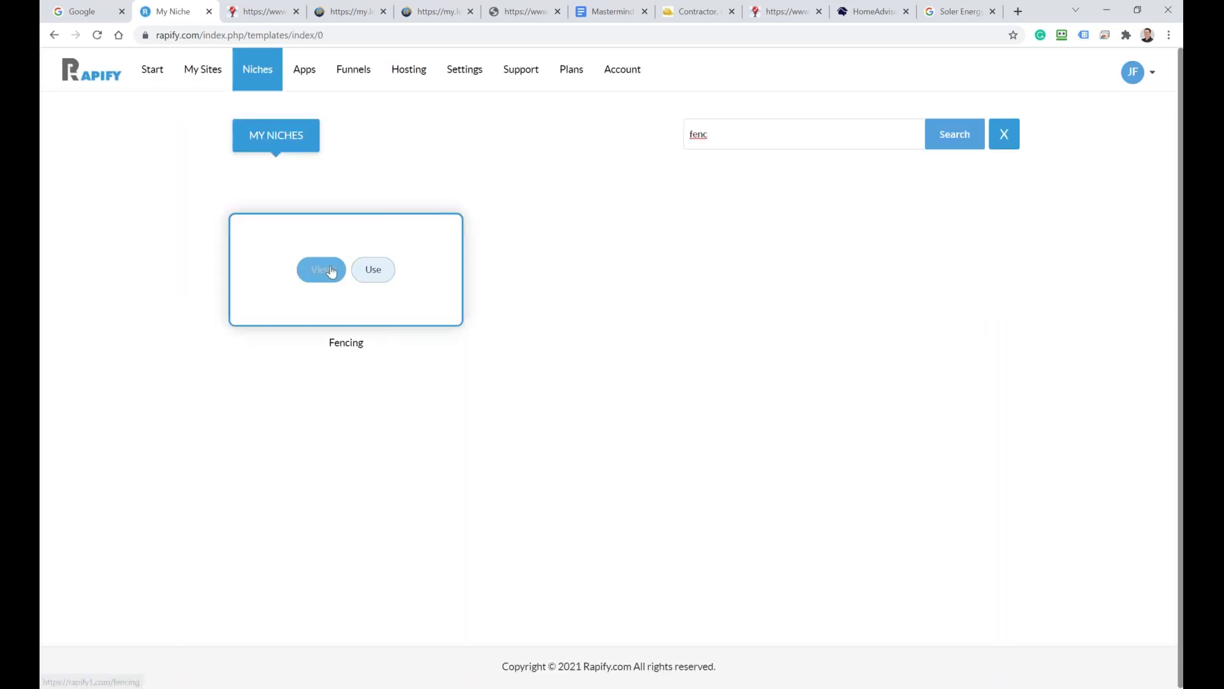
{"action": "left_click", "coordinate": [306, 275]}
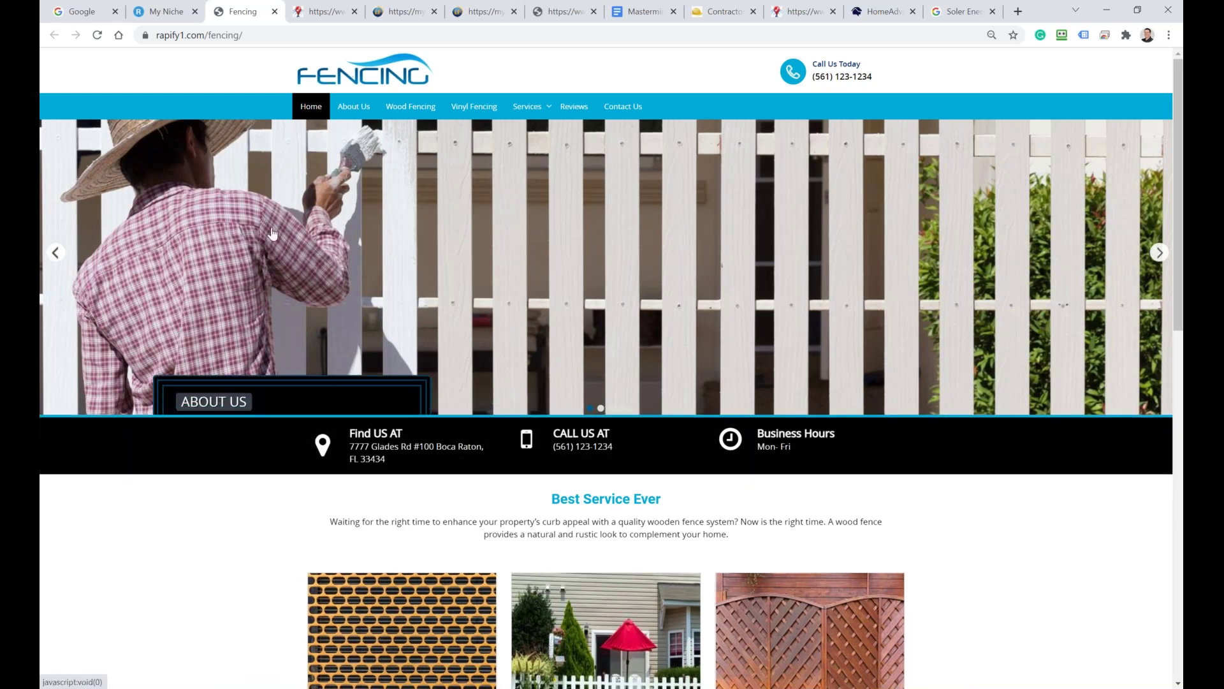
{"action": "scroll", "coordinate": [276, 219], "scroll_direction": "down", "scroll_amount": 12}
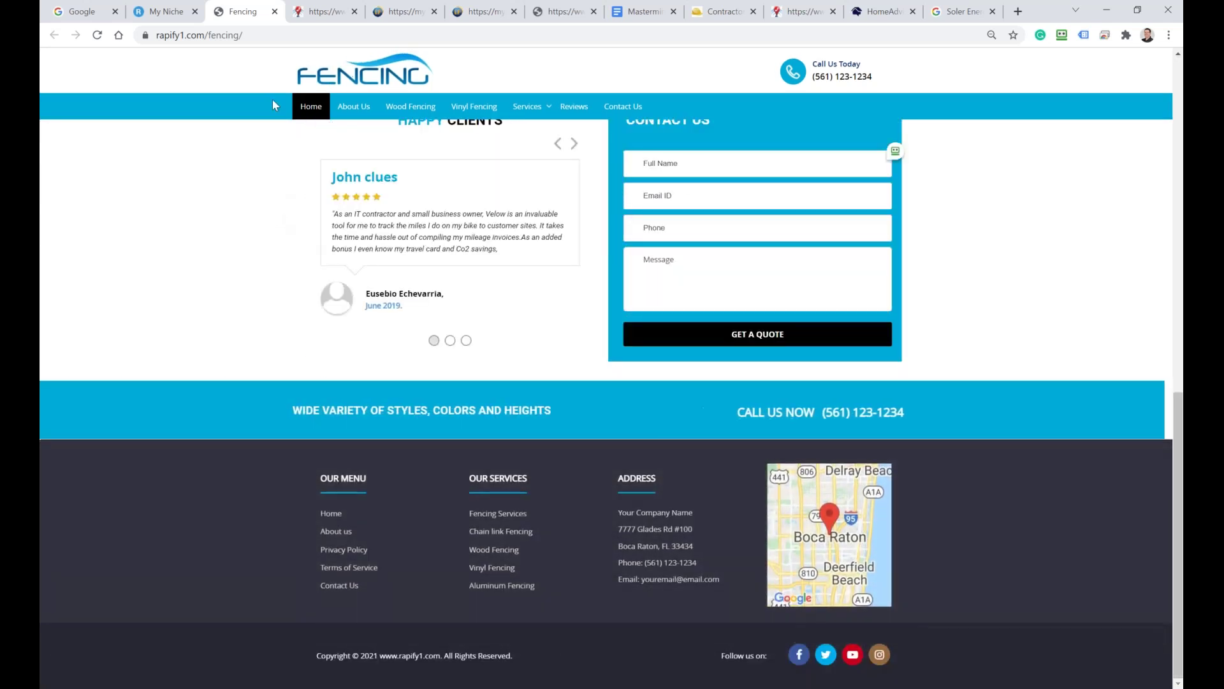
{"action": "left_click", "coordinate": [401, 11]}
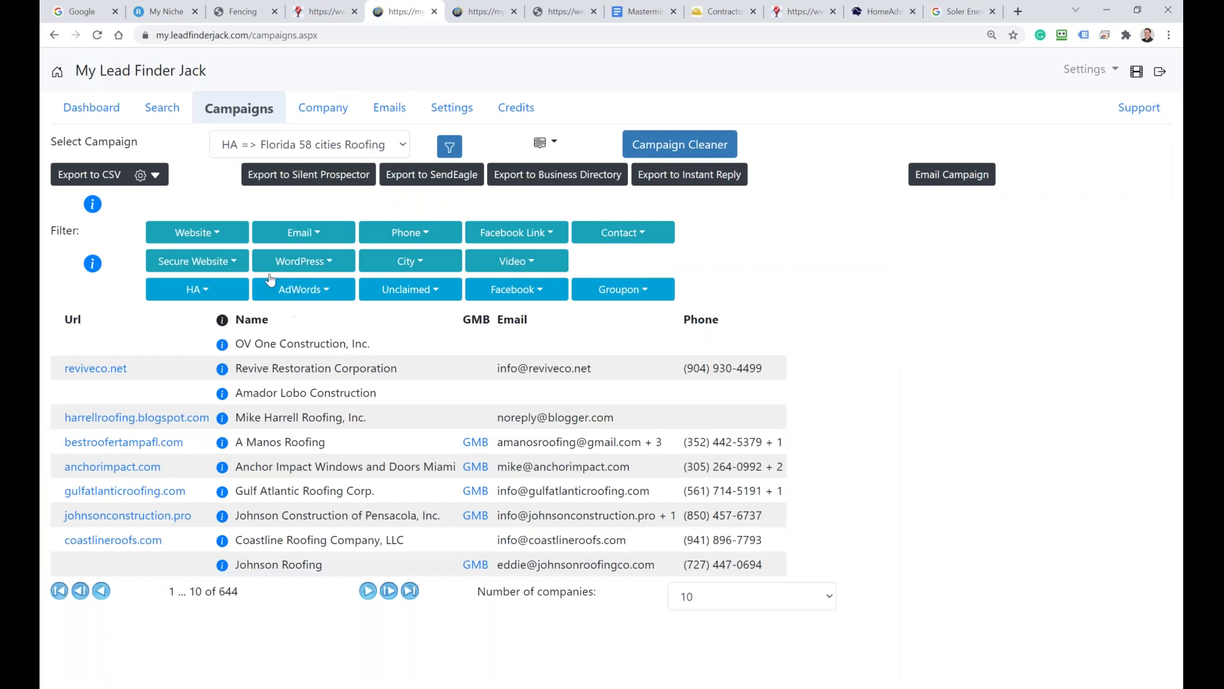
Step: Open the Multi search history and pick out the 1821 found for United States All States - Fences
{"action": "left_click", "coordinate": [155, 105]}
{"action": "left_click", "coordinate": [81, 142]}
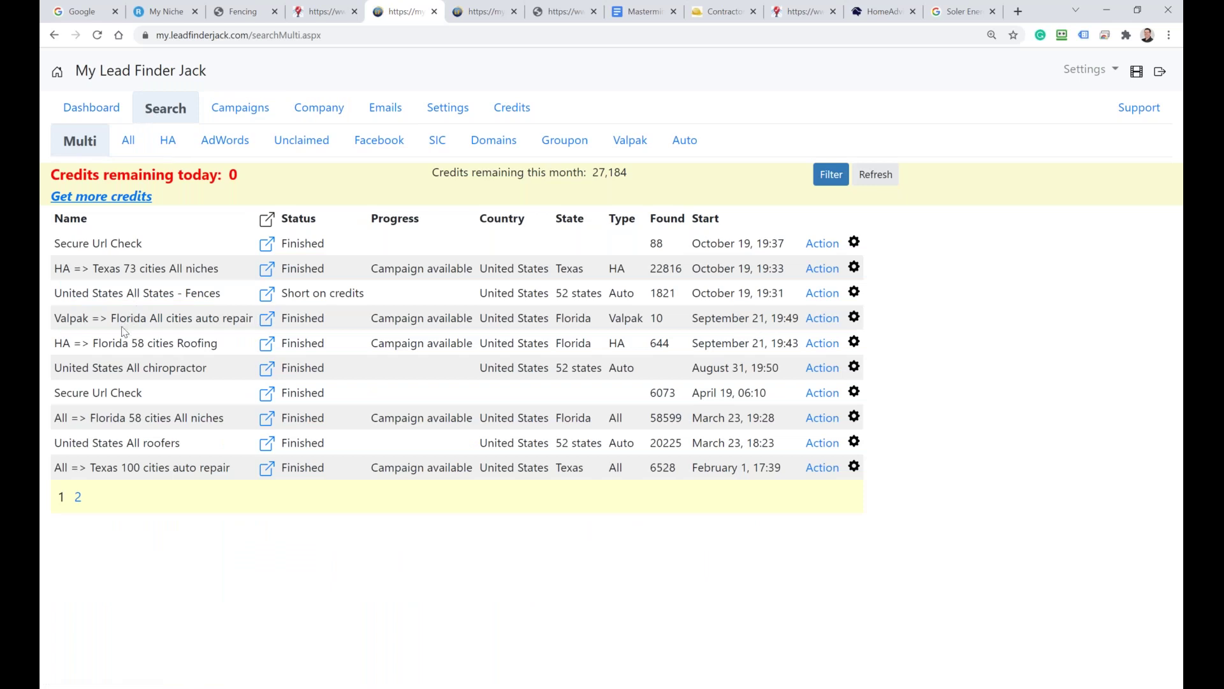
{"action": "left_click_drag", "start_coordinate": [137, 270], "coordinate": [147, 270]}
{"action": "double_click", "coordinate": [657, 294]}
Step: Look over the Fencing template's wood fencing slide and service cards, then select its web address
{"action": "left_click", "coordinate": [243, 19]}
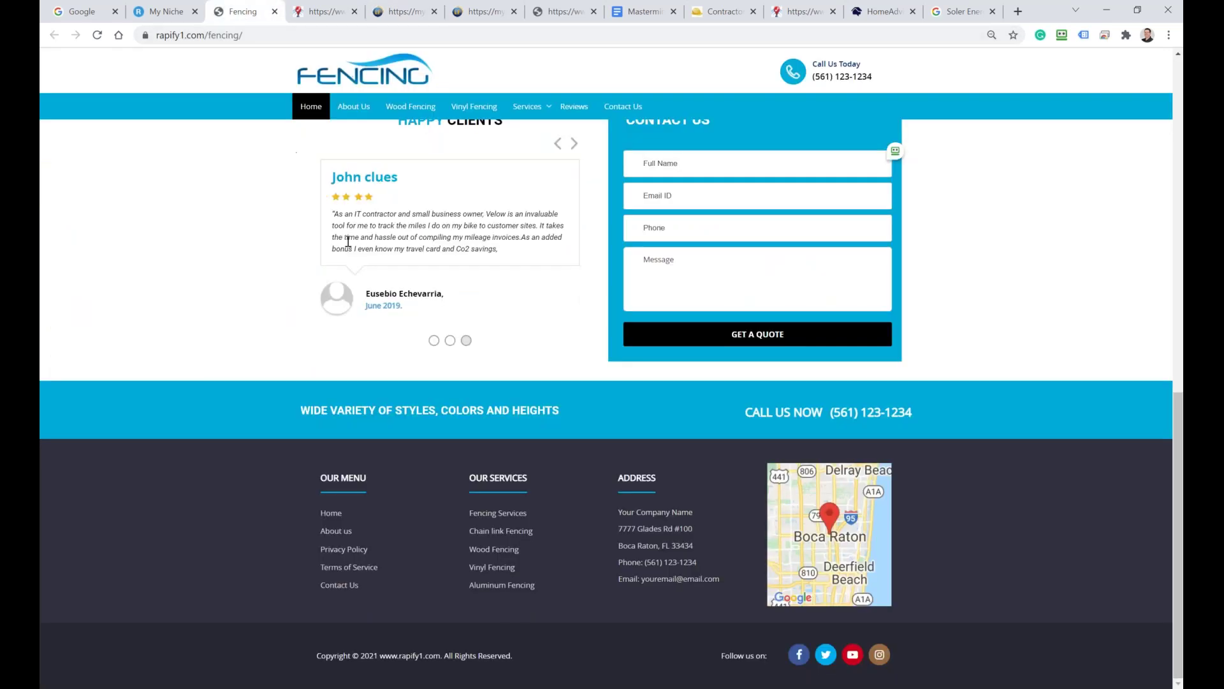
{"action": "scroll", "coordinate": [304, 318], "scroll_direction": "up", "scroll_amount": 10}
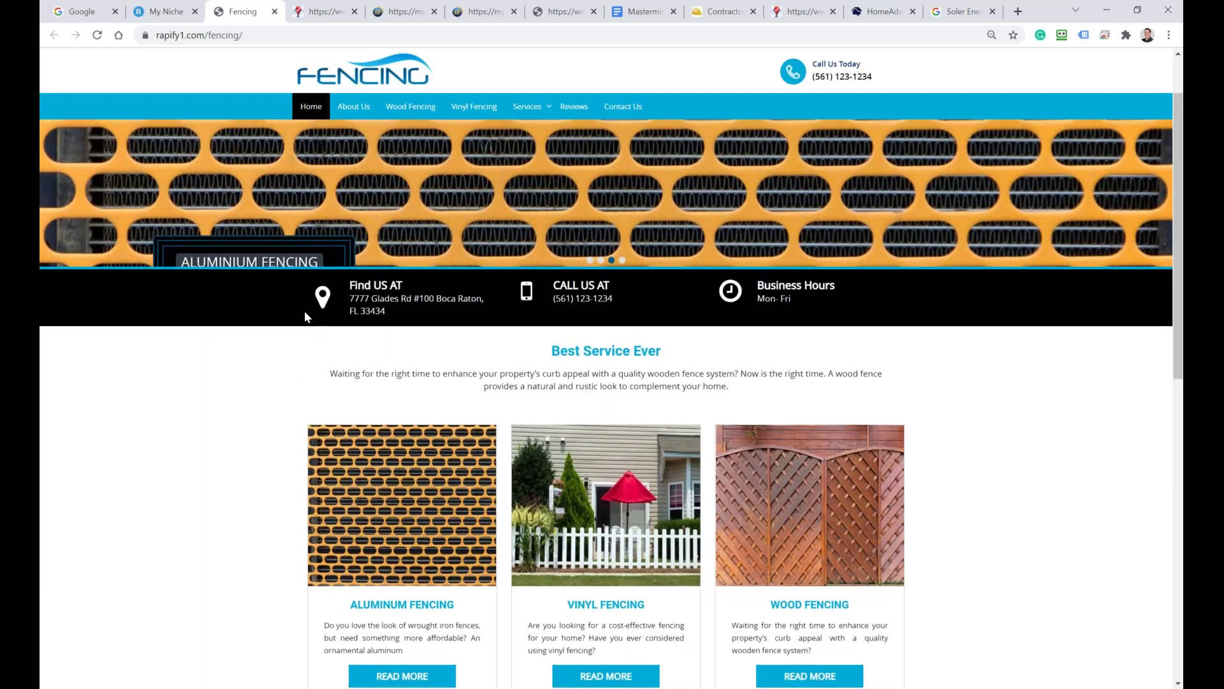
{"action": "scroll", "coordinate": [305, 312], "scroll_direction": "up", "scroll_amount": 3}
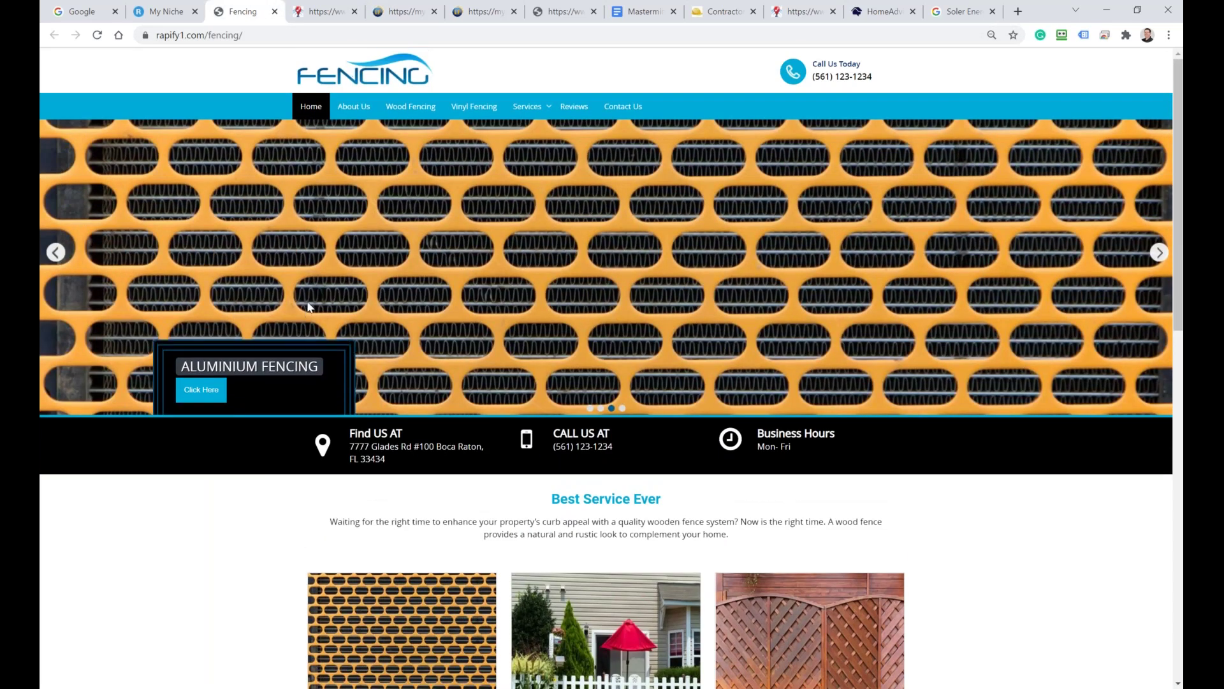
{"action": "left_click", "coordinate": [622, 409]}
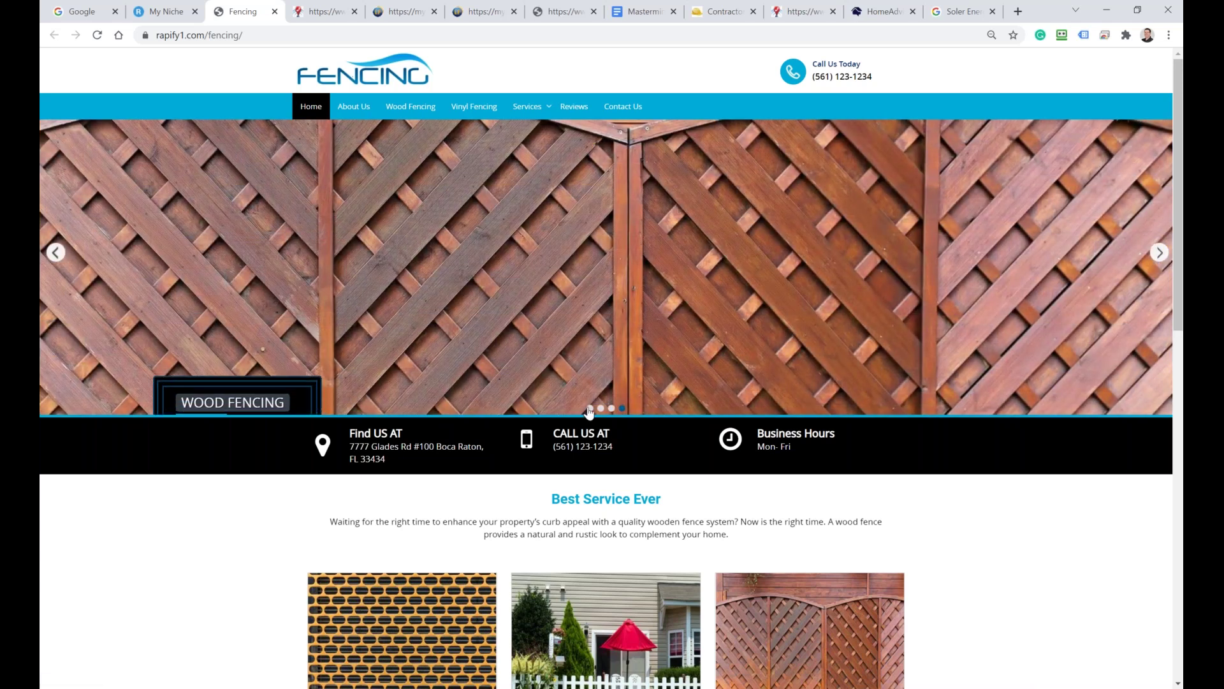
{"action": "scroll", "coordinate": [222, 426], "scroll_direction": "down", "scroll_amount": 5}
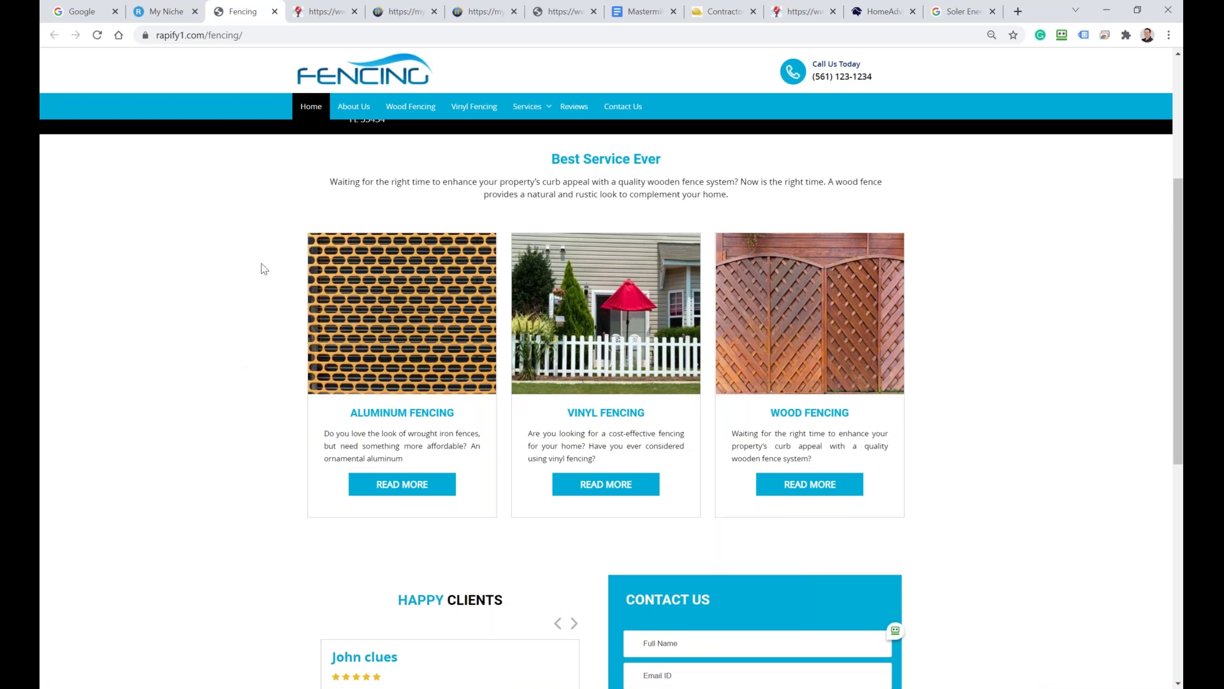
{"action": "left_click", "coordinate": [252, 35]}
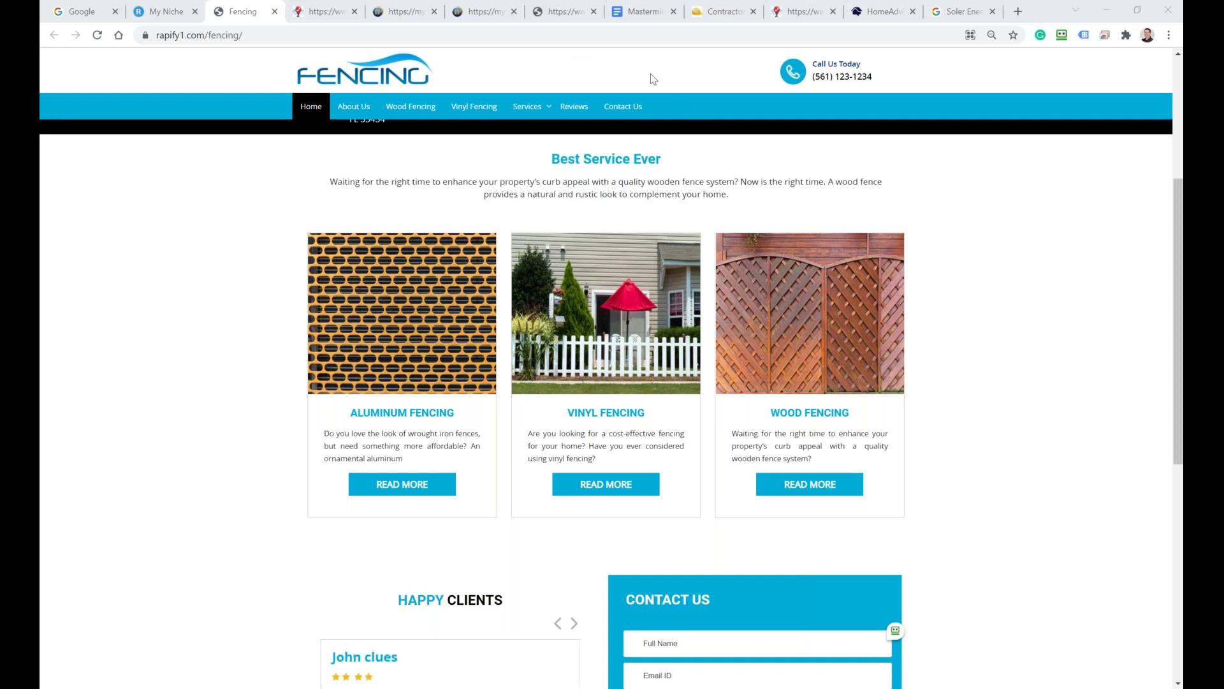
Step: In the Mastermind note, add '=' after 'Leads + Websites'
{"action": "left_click", "coordinate": [638, 12]}
{"action": "left_click_drag", "start_coordinate": [494, 331], "coordinate": [346, 331]}
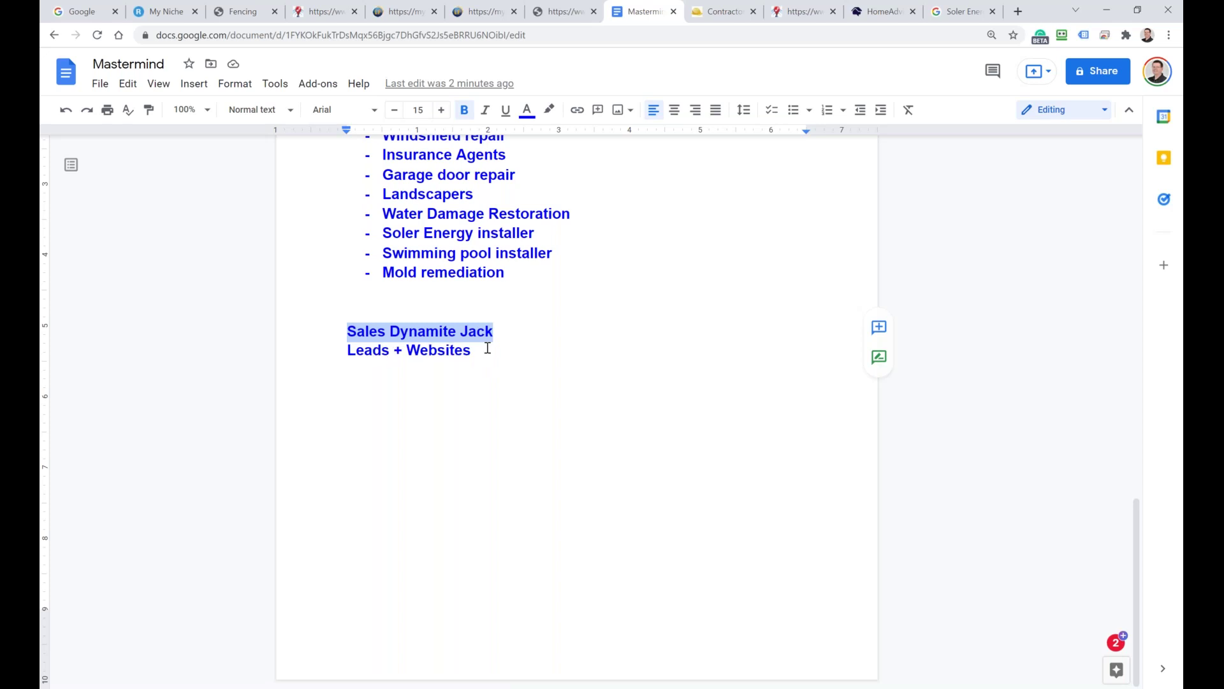
{"action": "left_click_drag", "start_coordinate": [486, 348], "coordinate": [477, 347]}
{"action": "type", "text": "=?"}
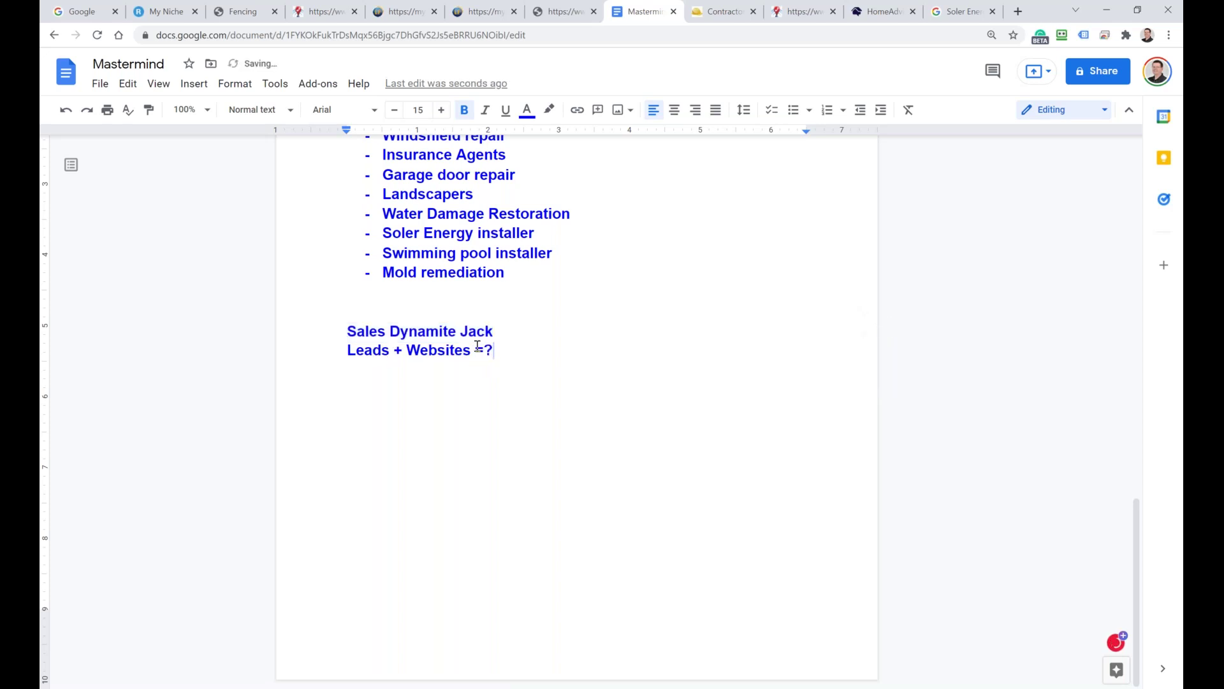
{"action": "key", "text": "BackSpace"}
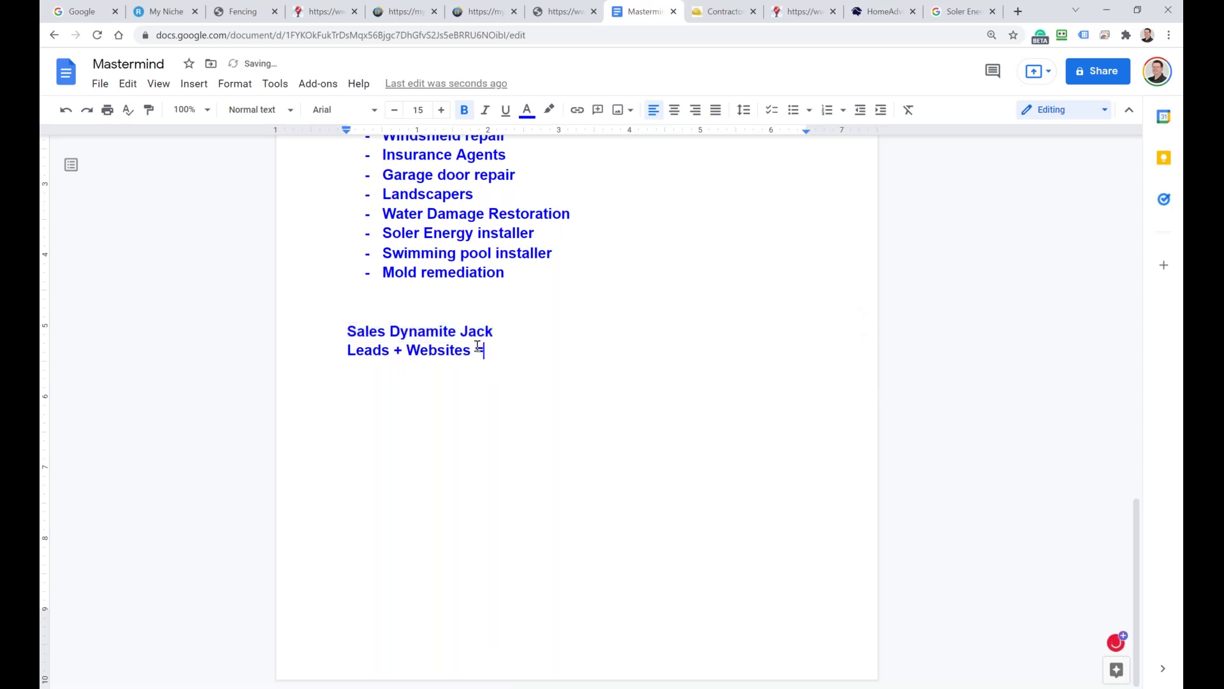